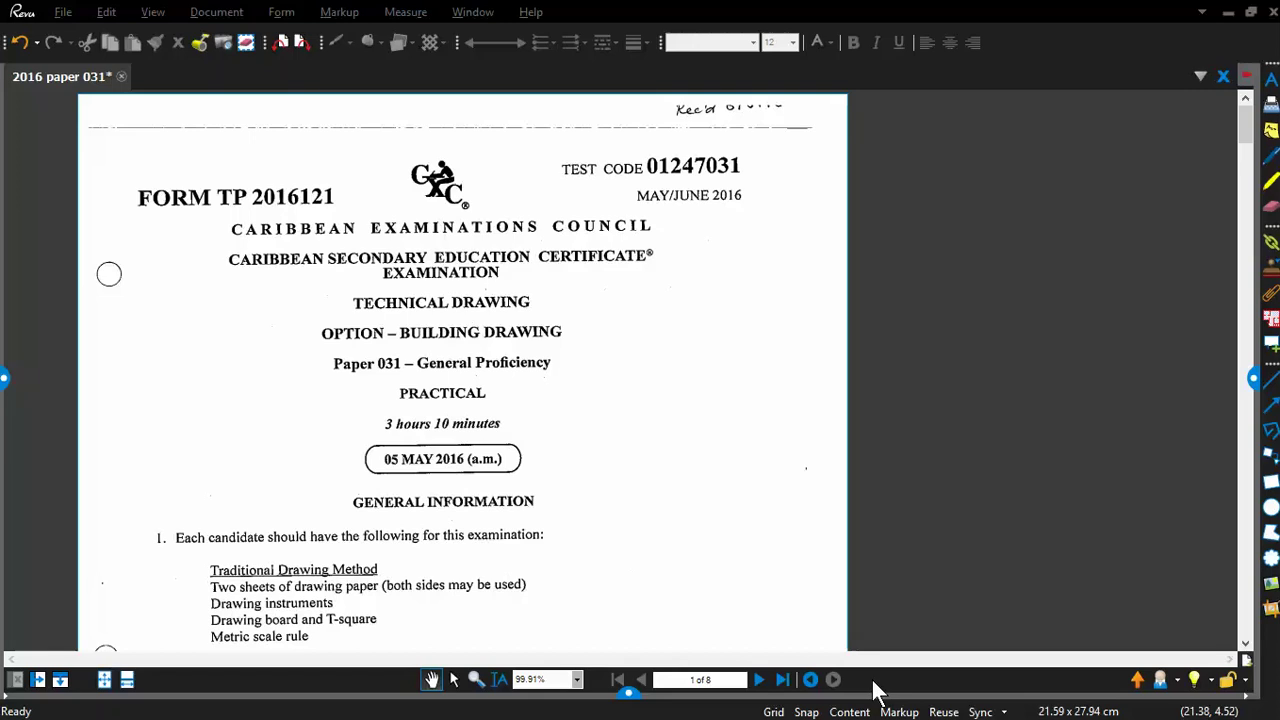
Step: Scroll to page 2 and read Question 1's 1:50 performing arts studio floor plan requirements
scroll(660, 520, down, 5)
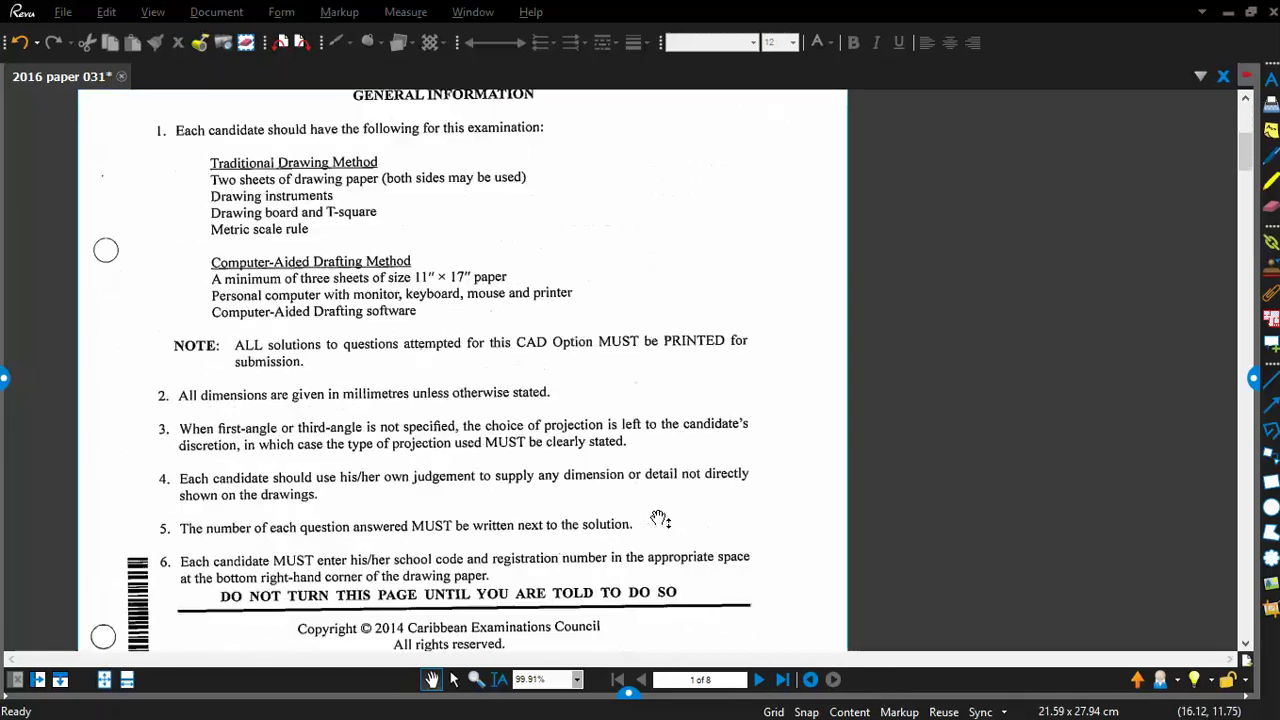
scroll(660, 518, down, 6)
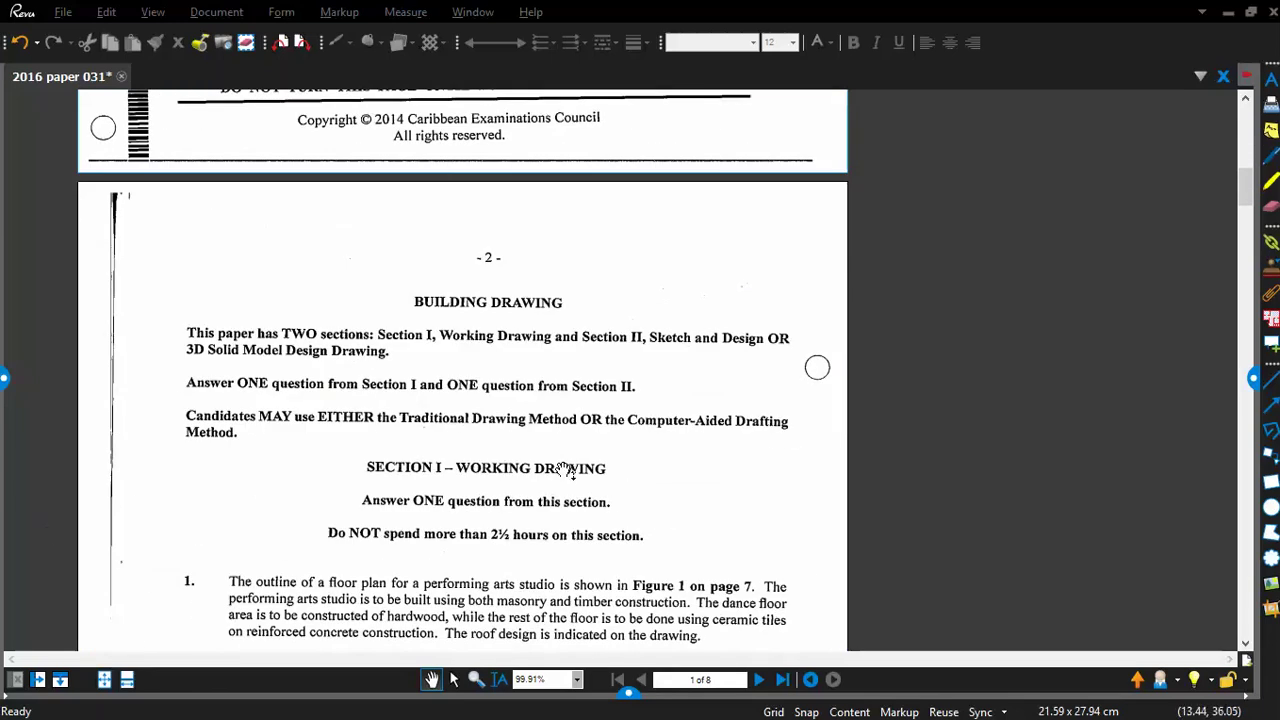
scroll(566, 474, down, 1)
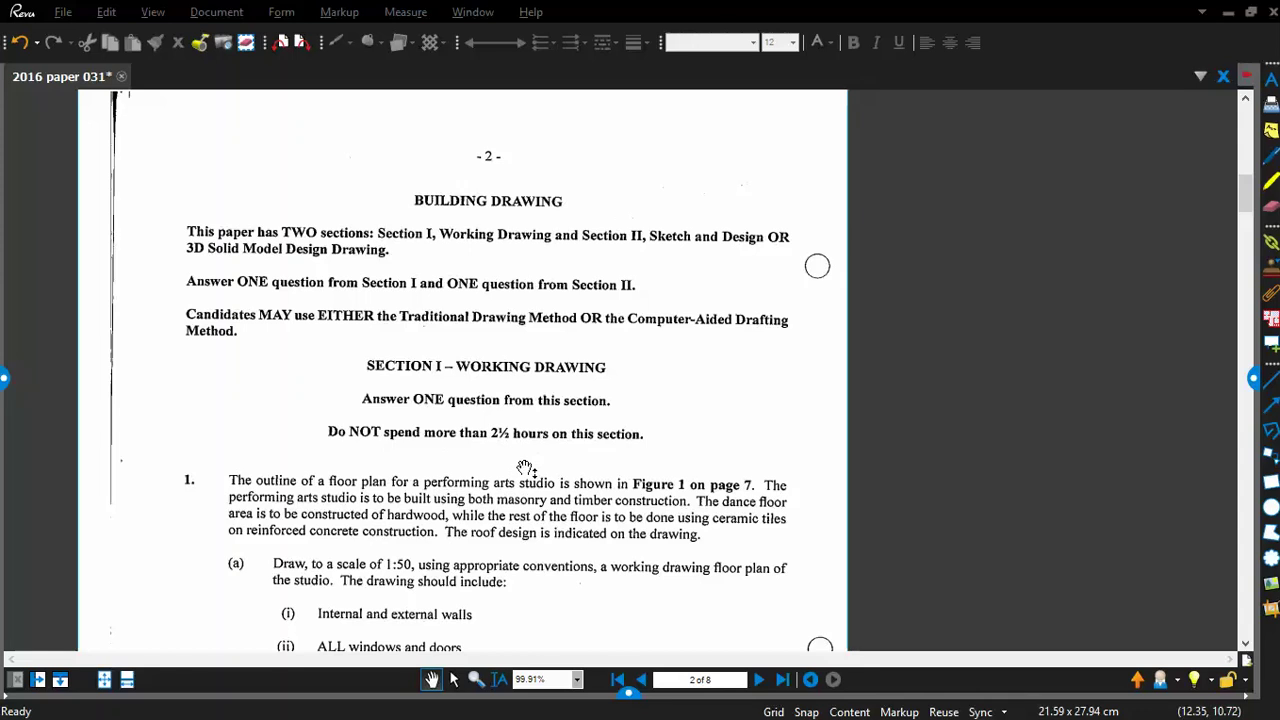
mouse_move(847, 716)
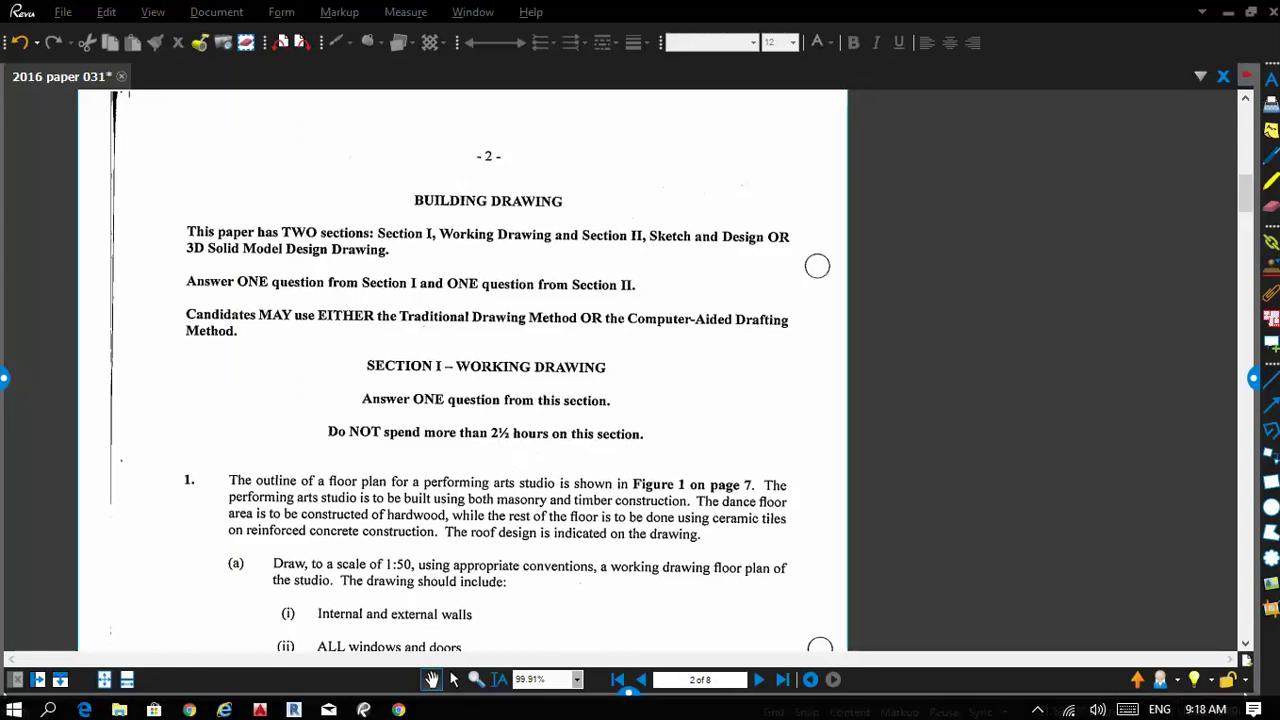
click(1035, 710)
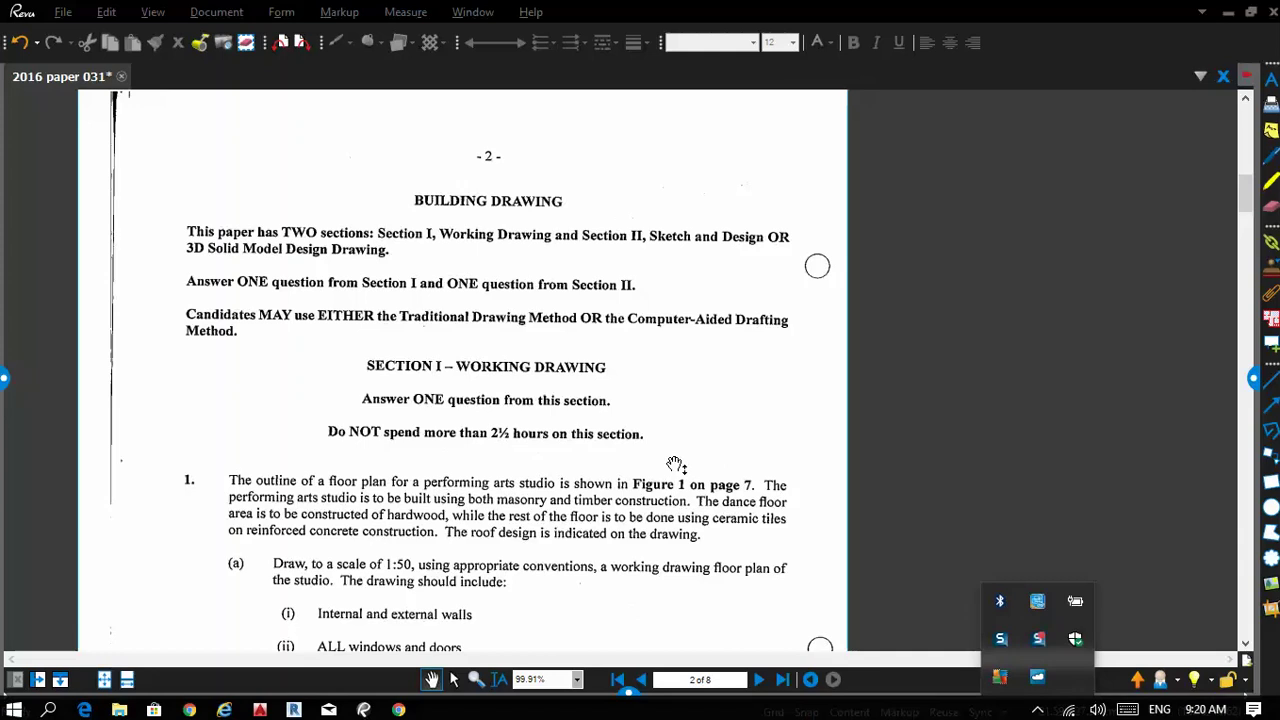
scroll(676, 464, down, 2)
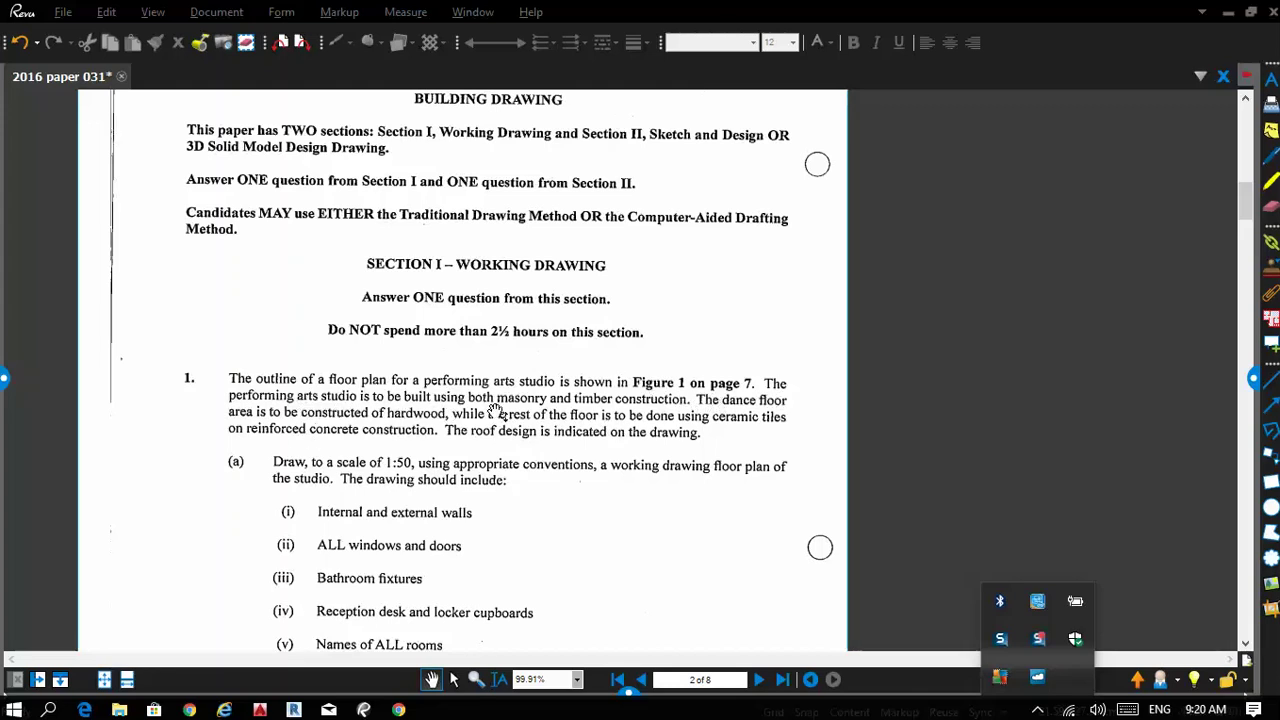
click(1062, 462)
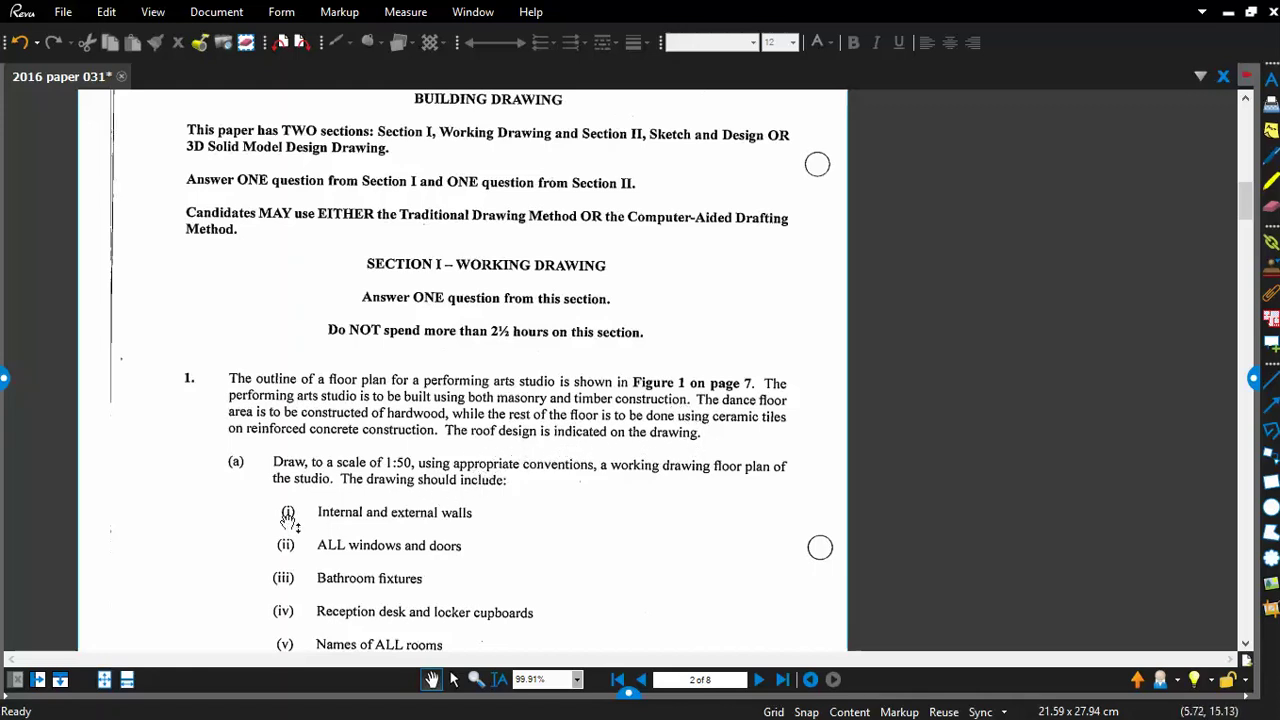
scroll(503, 475, down, 4)
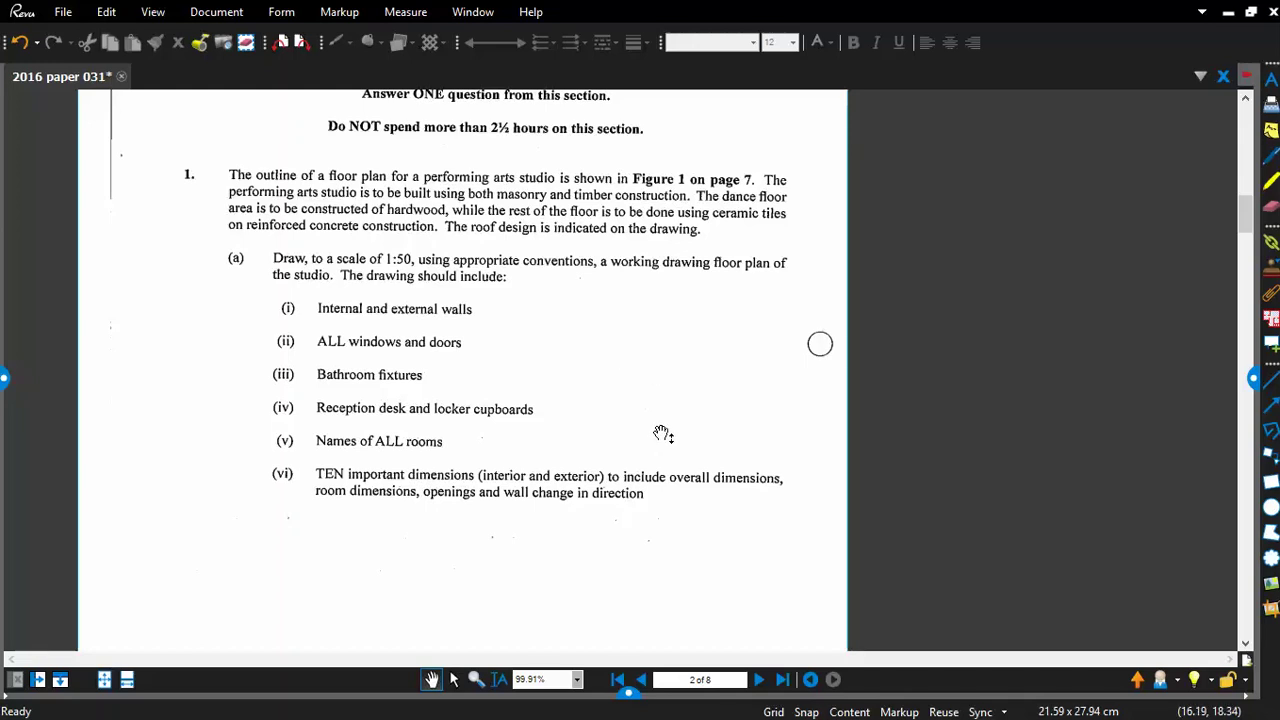
Step: Scroll past pages 3 to 5 to page 6's wall, door, window and roof specifications
scroll(663, 440, down, 5)
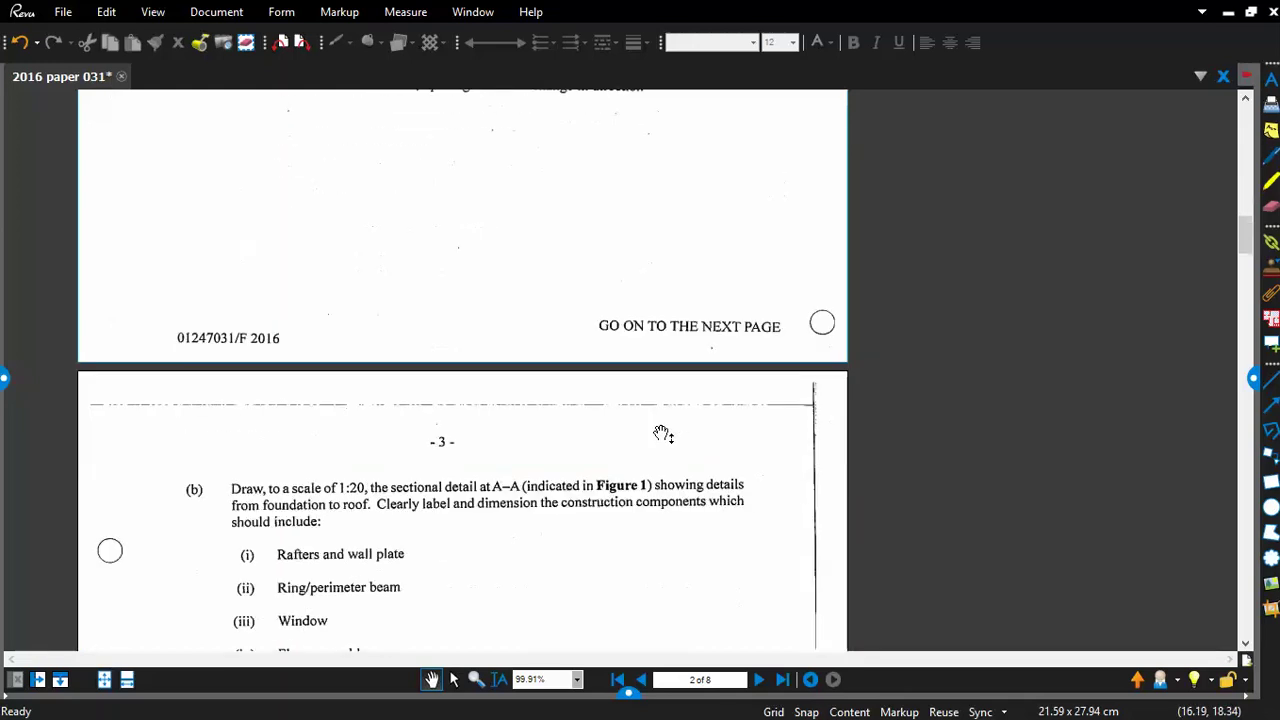
scroll(663, 432, up, 8)
scroll(644, 544, down, 3)
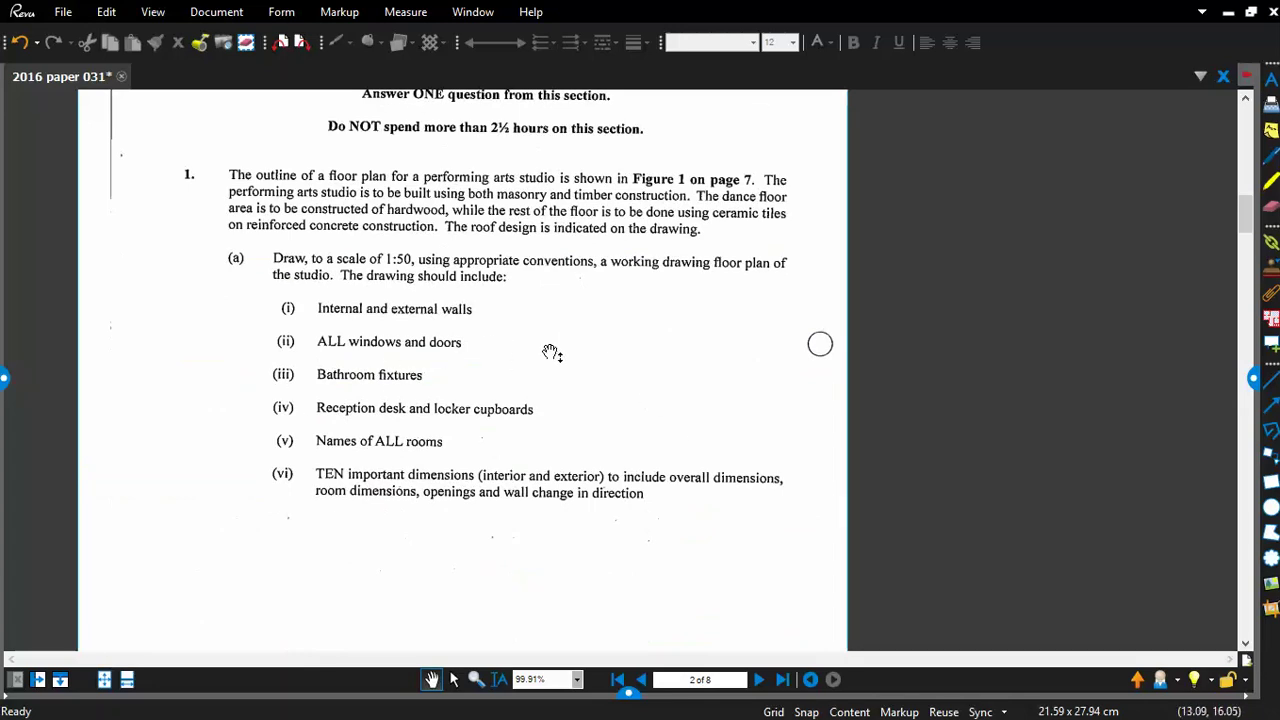
scroll(551, 354, down, 7)
scroll(580, 383, down, 4)
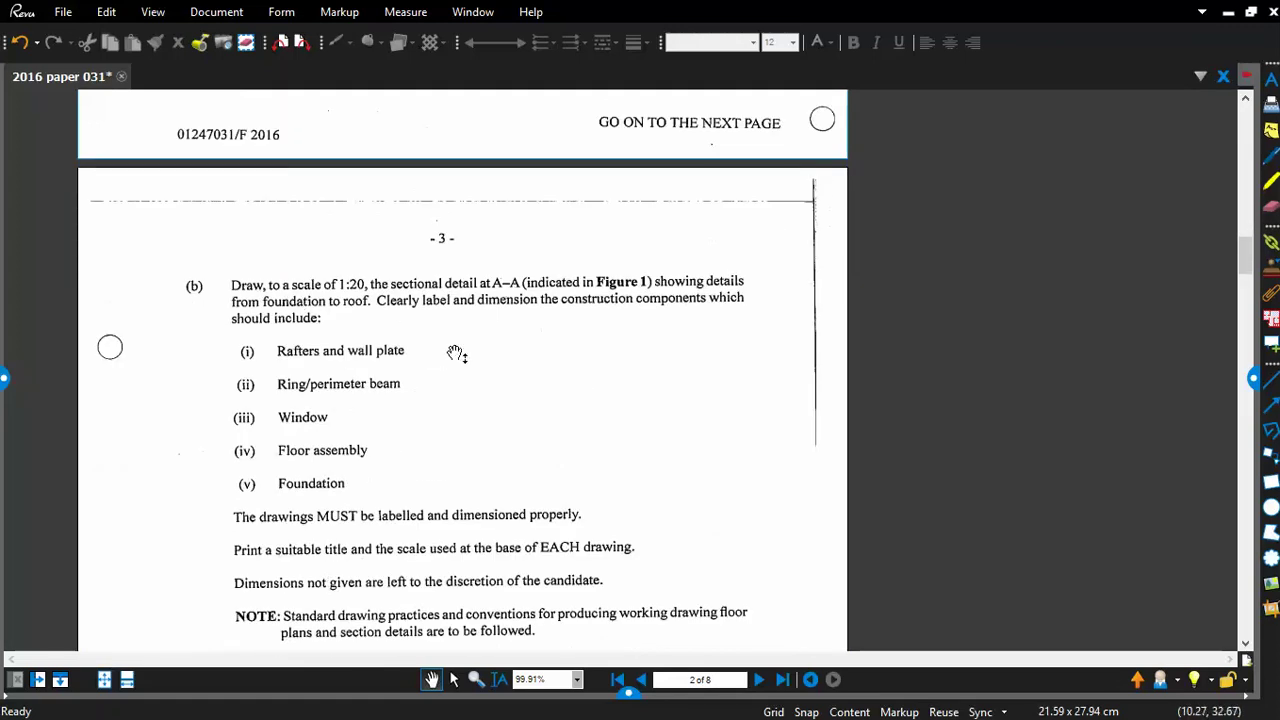
scroll(476, 402, down, 20)
scroll(475, 401, down, 20)
scroll(475, 401, up, 4)
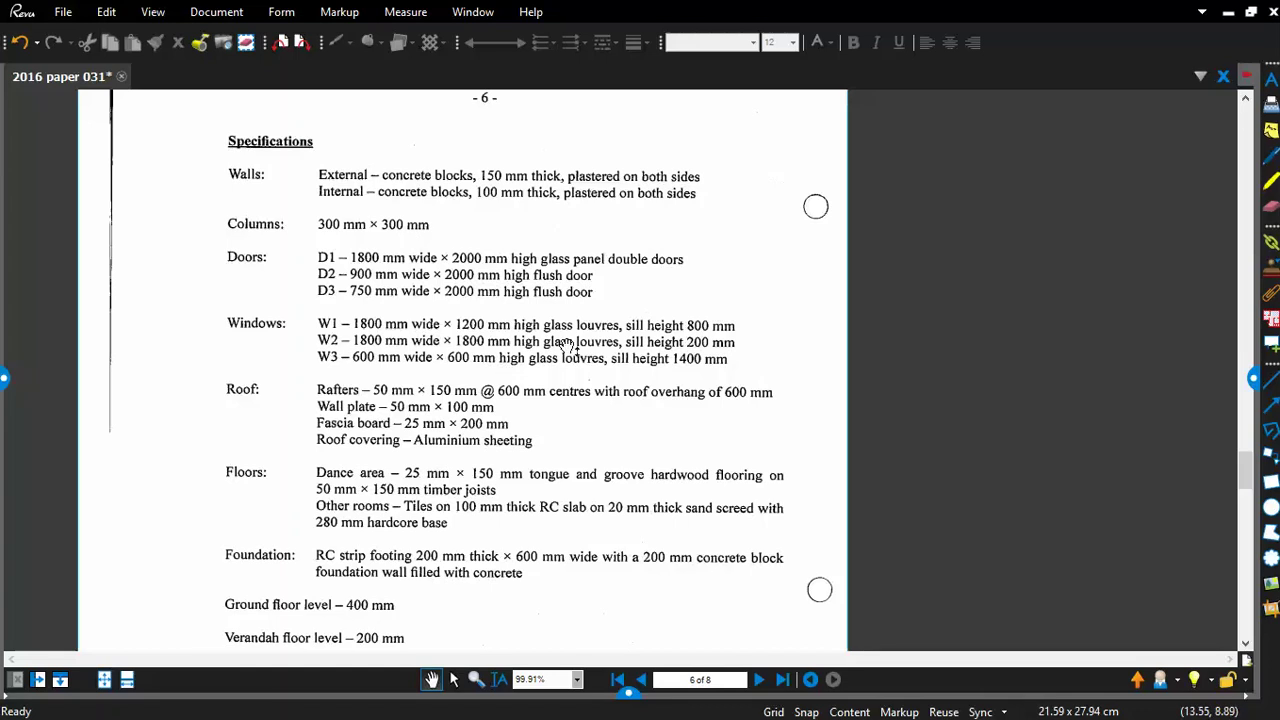
Step: Review the page 6 specifications, then switch to the blank Drawing1 in AutoCAD
scroll(350, 342, down, 3)
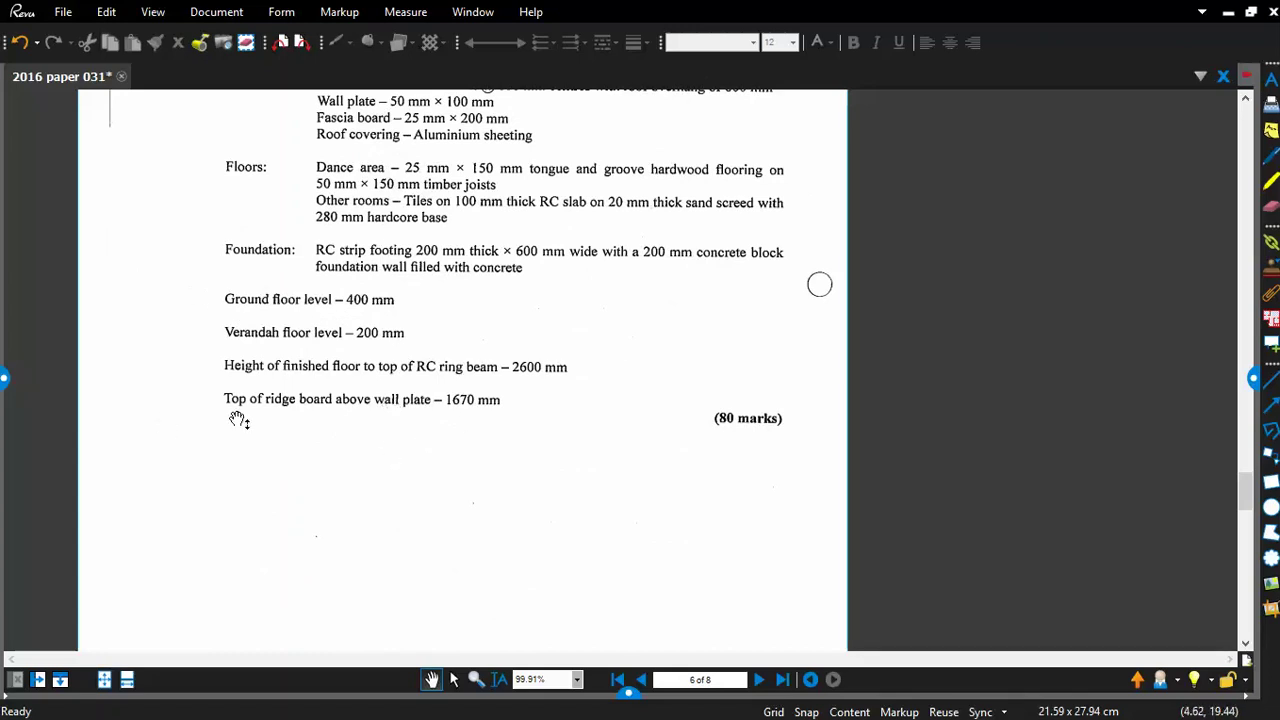
scroll(508, 430, up, 3)
scroll(508, 430, up, 9)
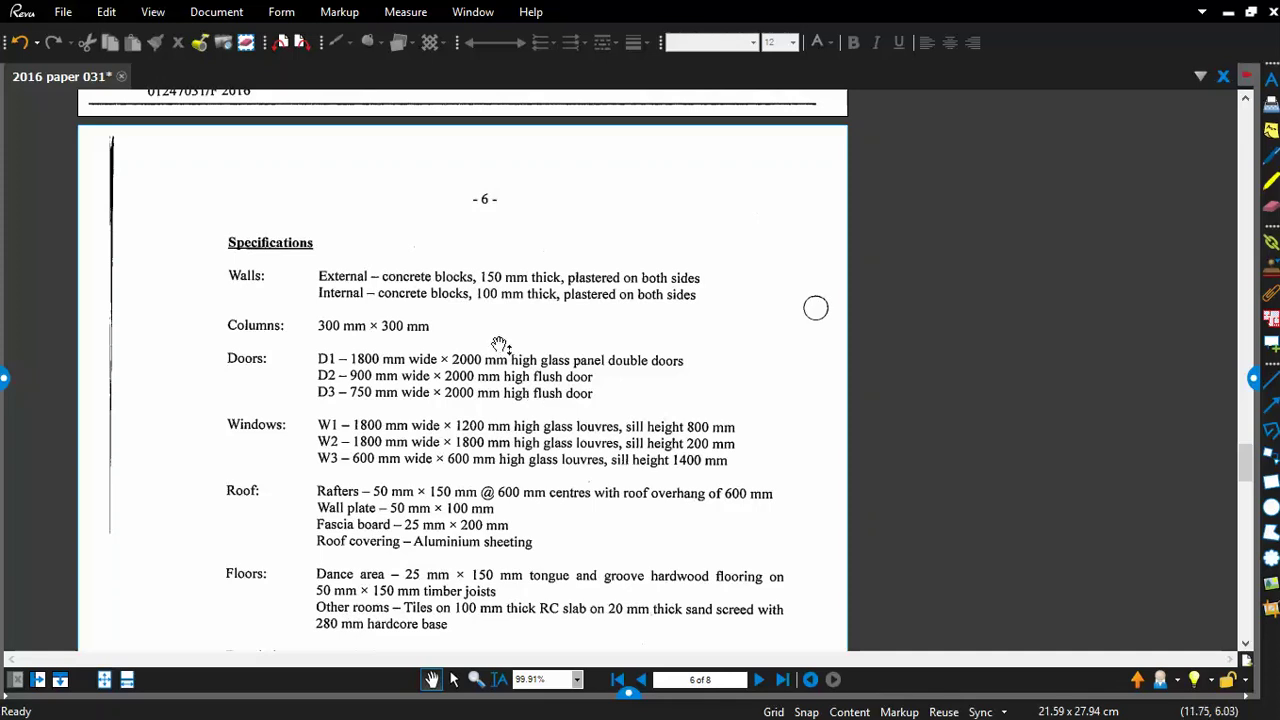
scroll(481, 344, down, 3)
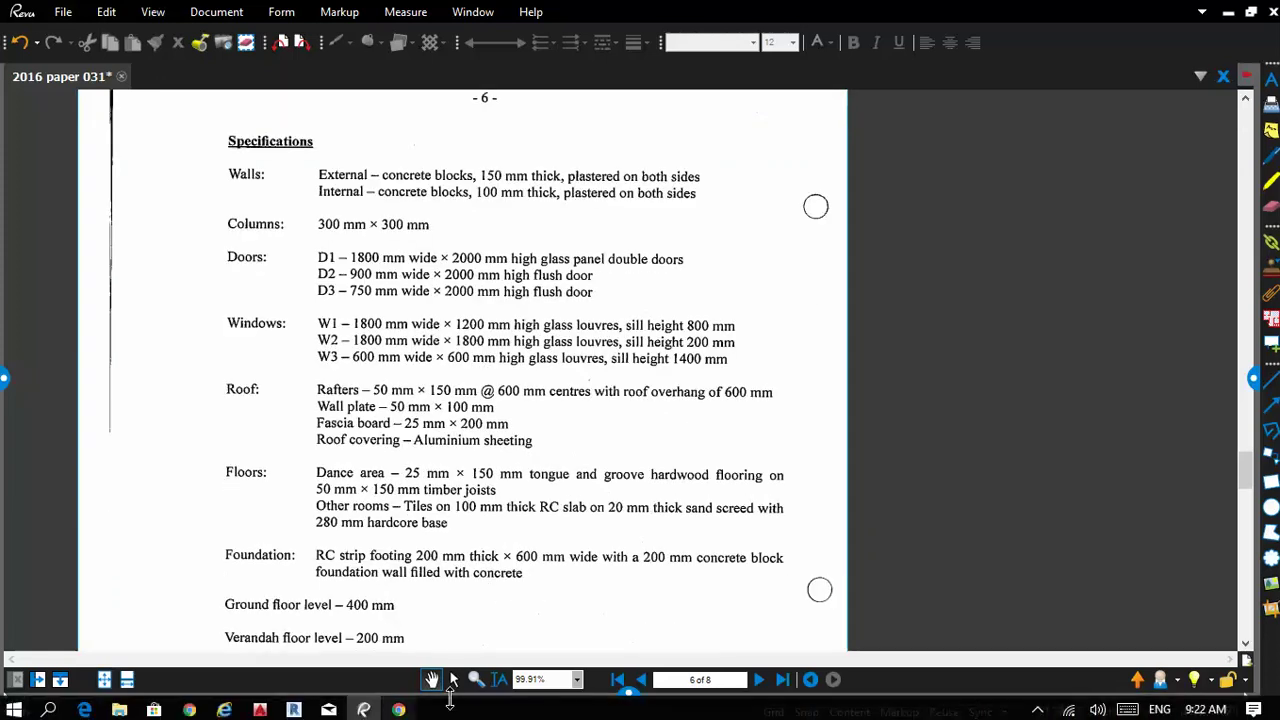
click(259, 709)
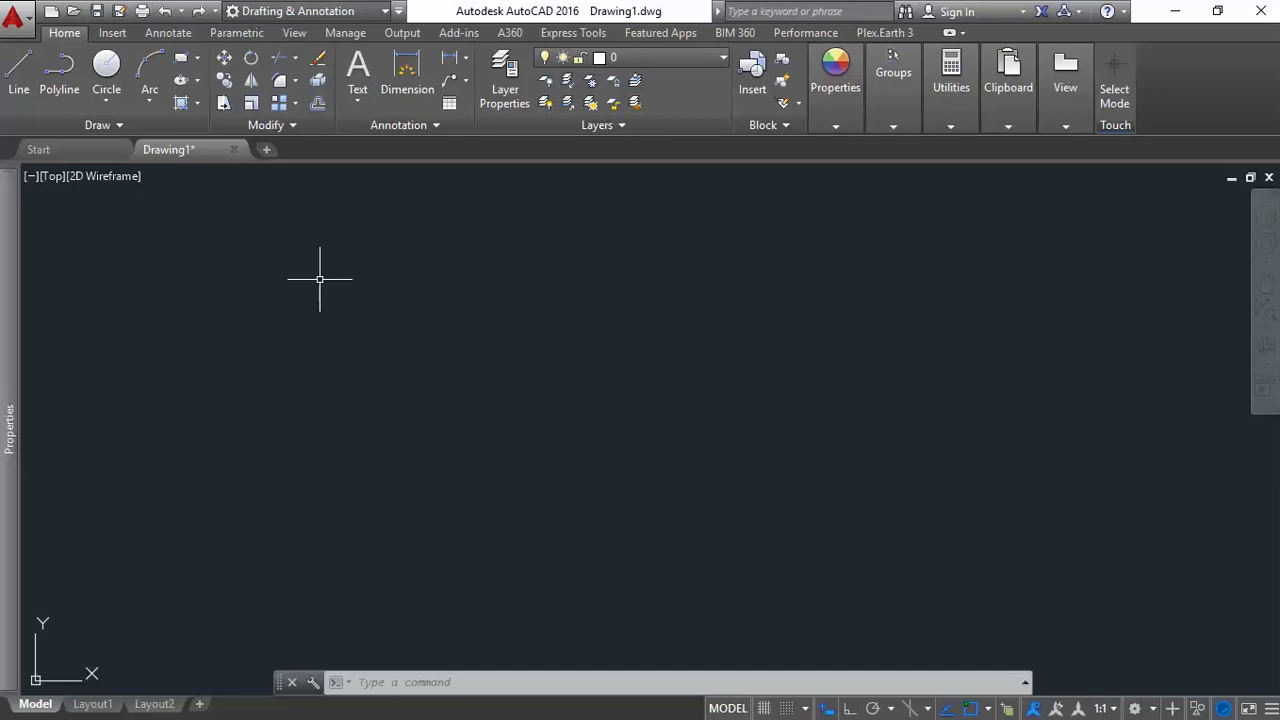
text(un)
key(Return)
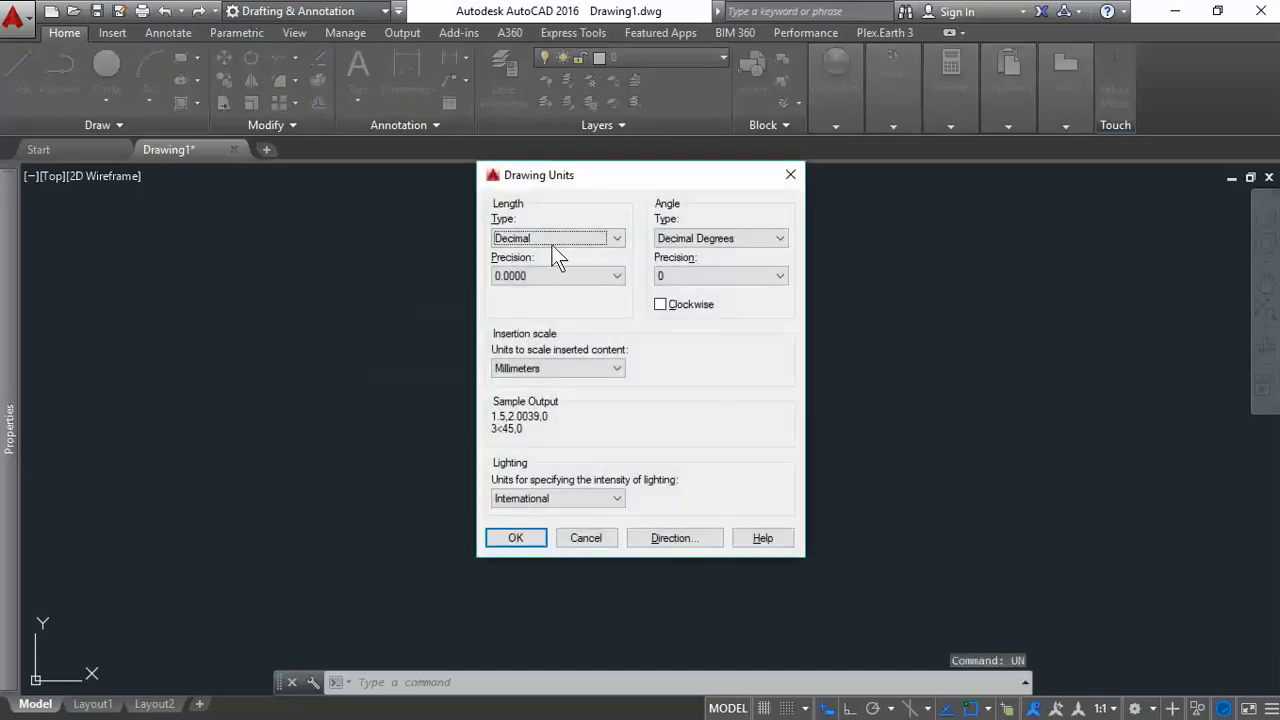
click(557, 369)
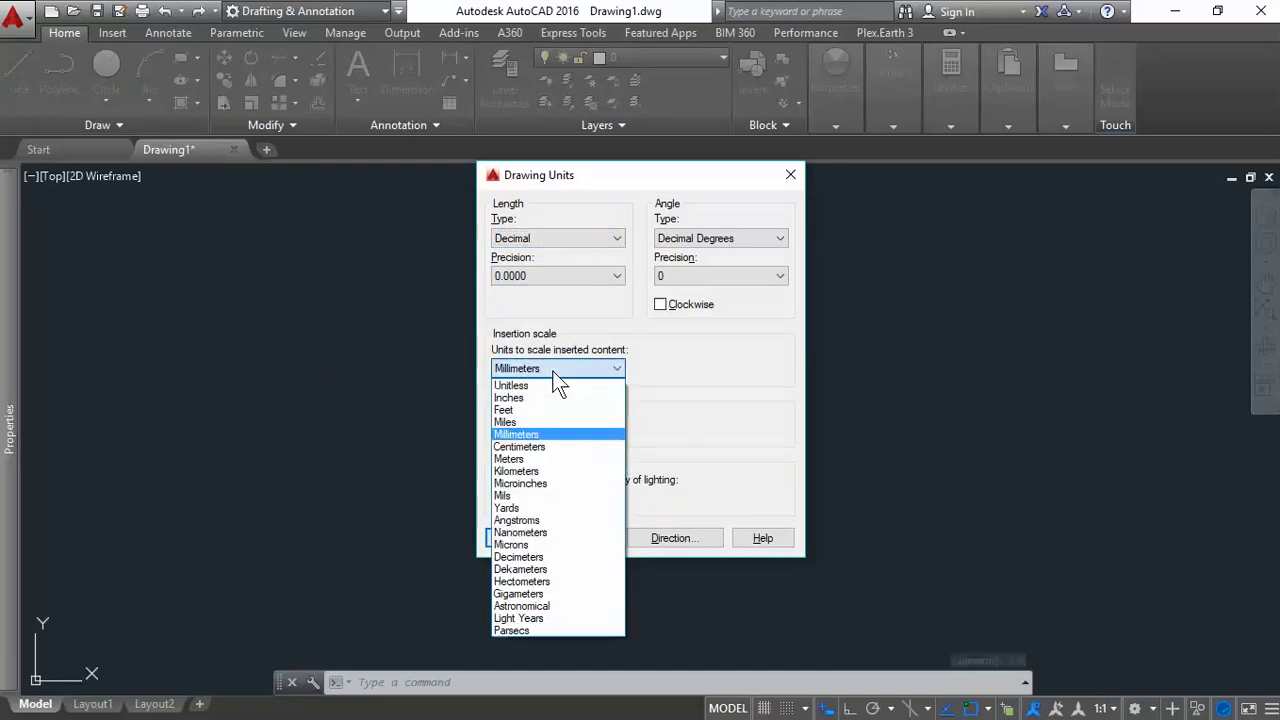
click(550, 432)
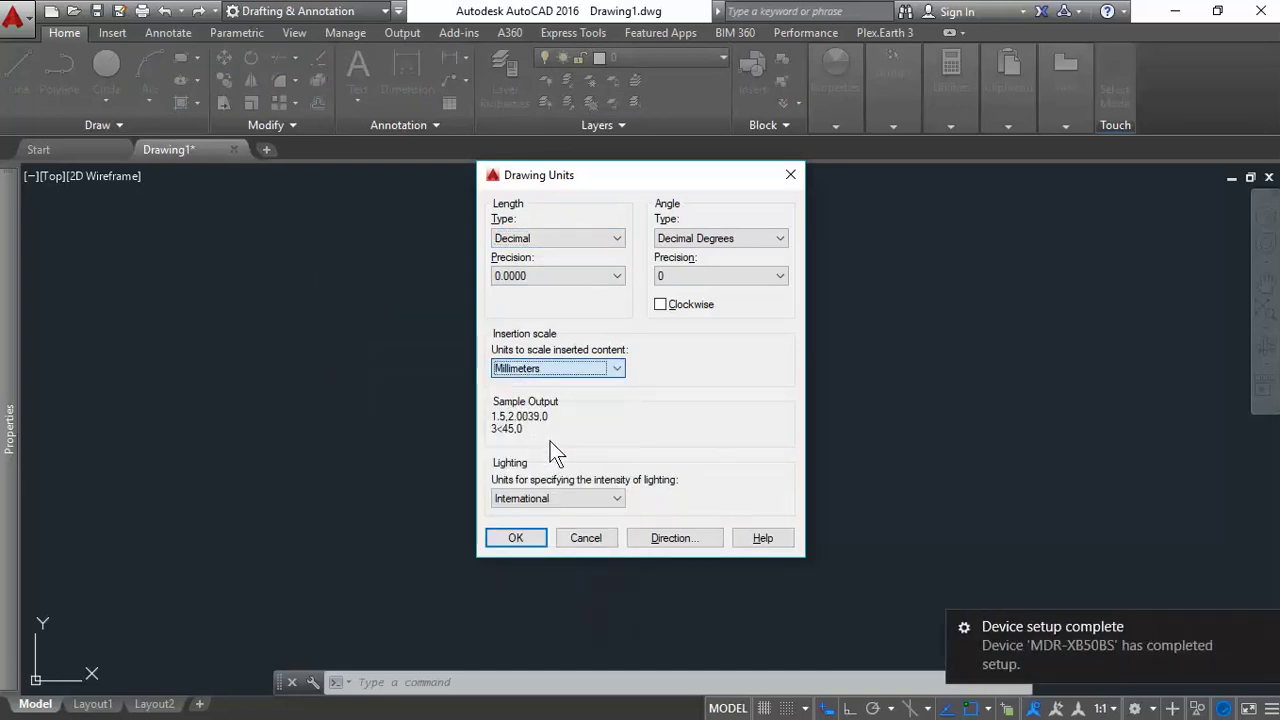
click(1267, 628)
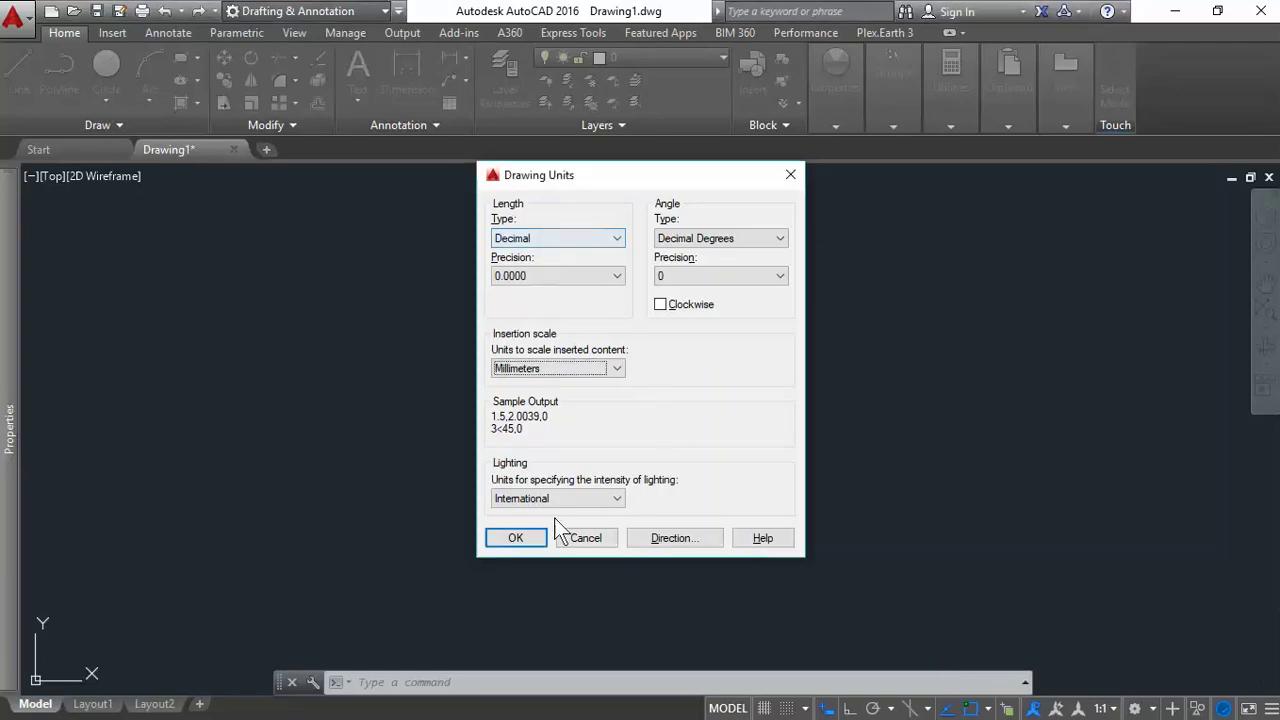
click(523, 537)
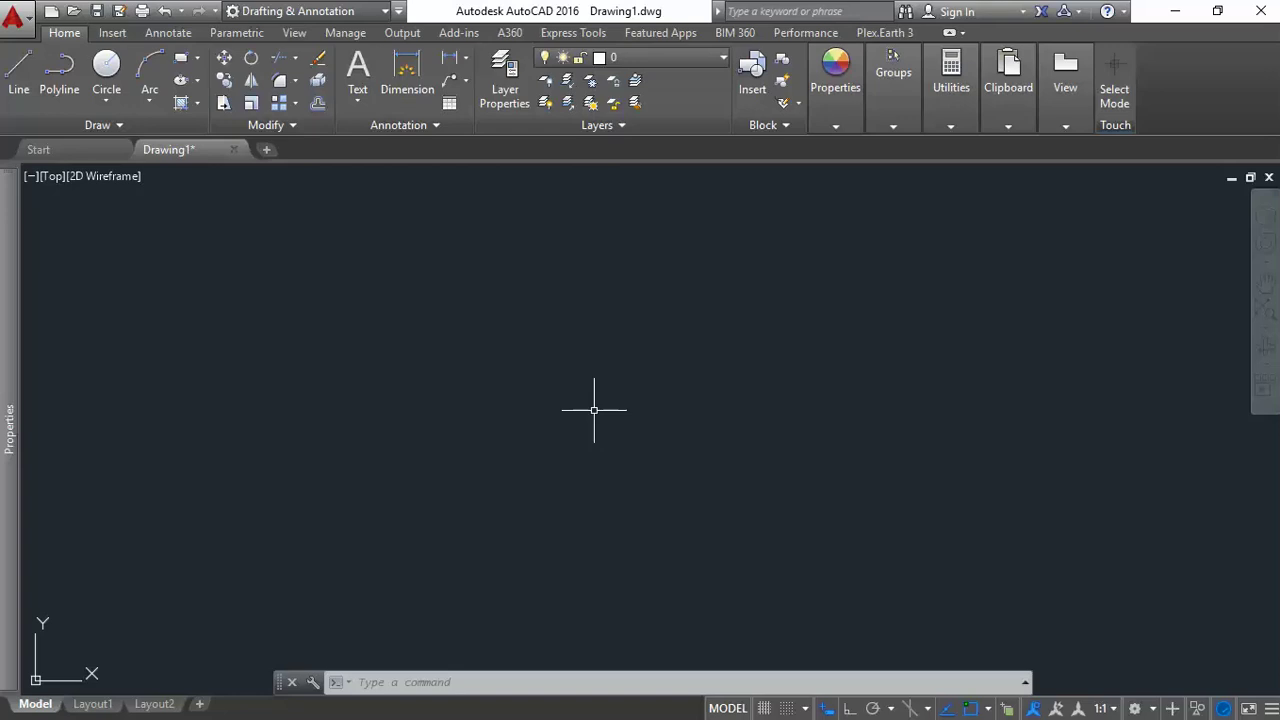
Step: In the Layer Properties Manager, create an A-DOOR layer coloured magenta
click(513, 74)
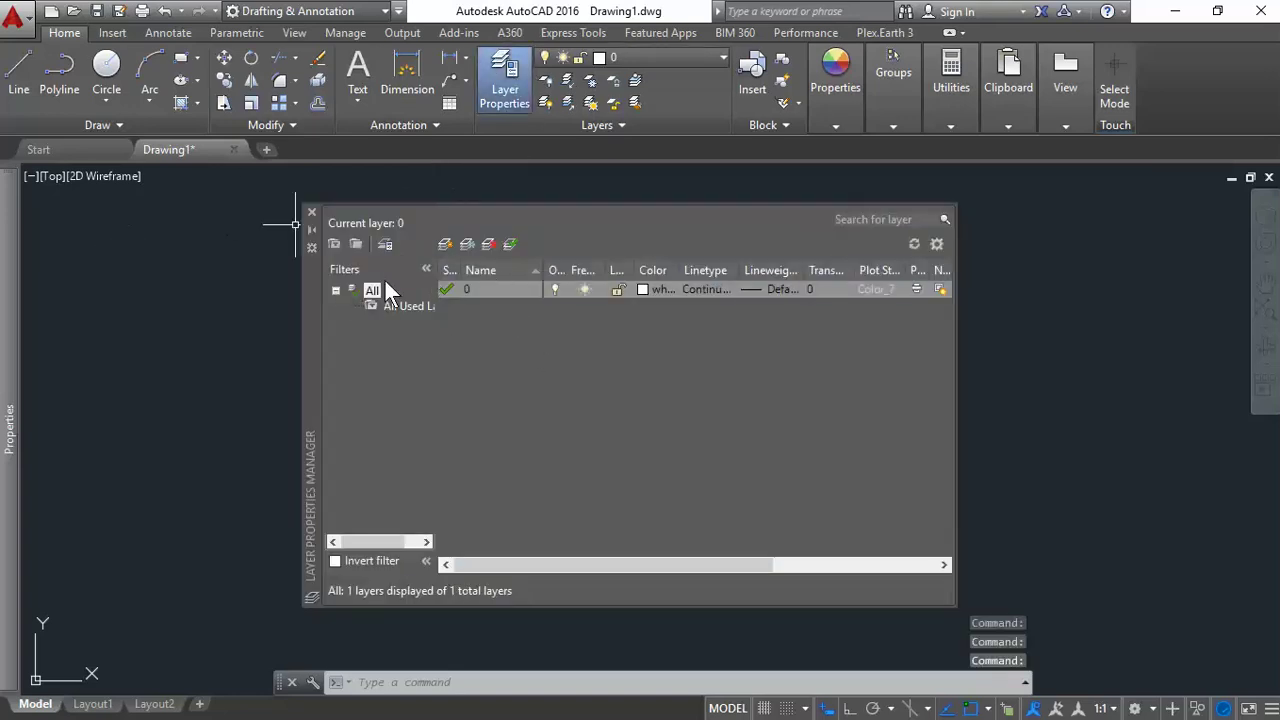
click(443, 245)
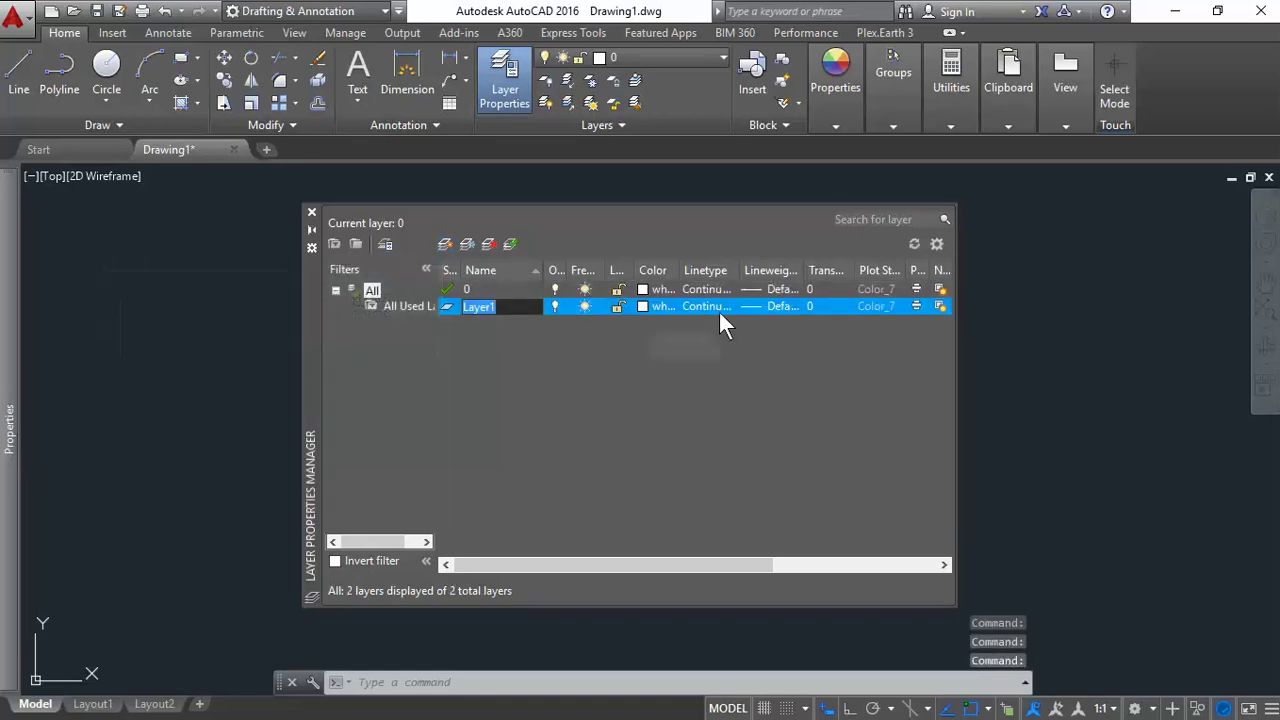
text(A-)
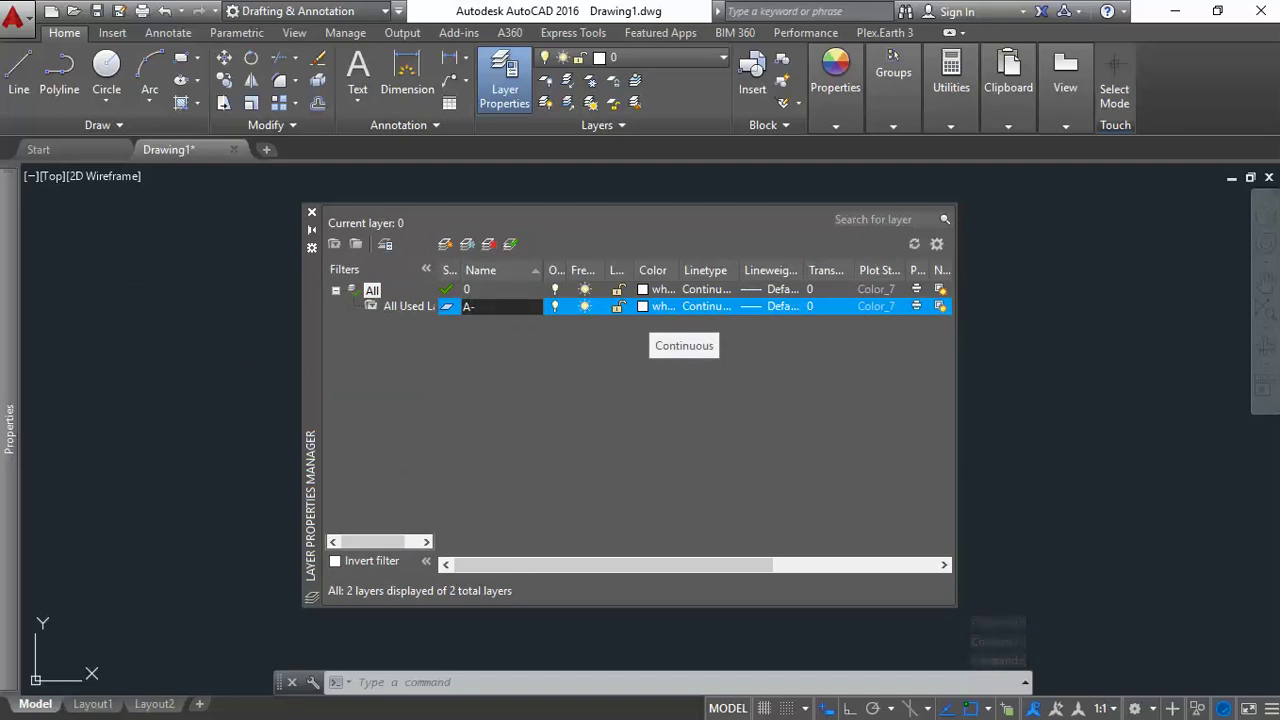
text(DOOR)
key(Return)
click(650, 306)
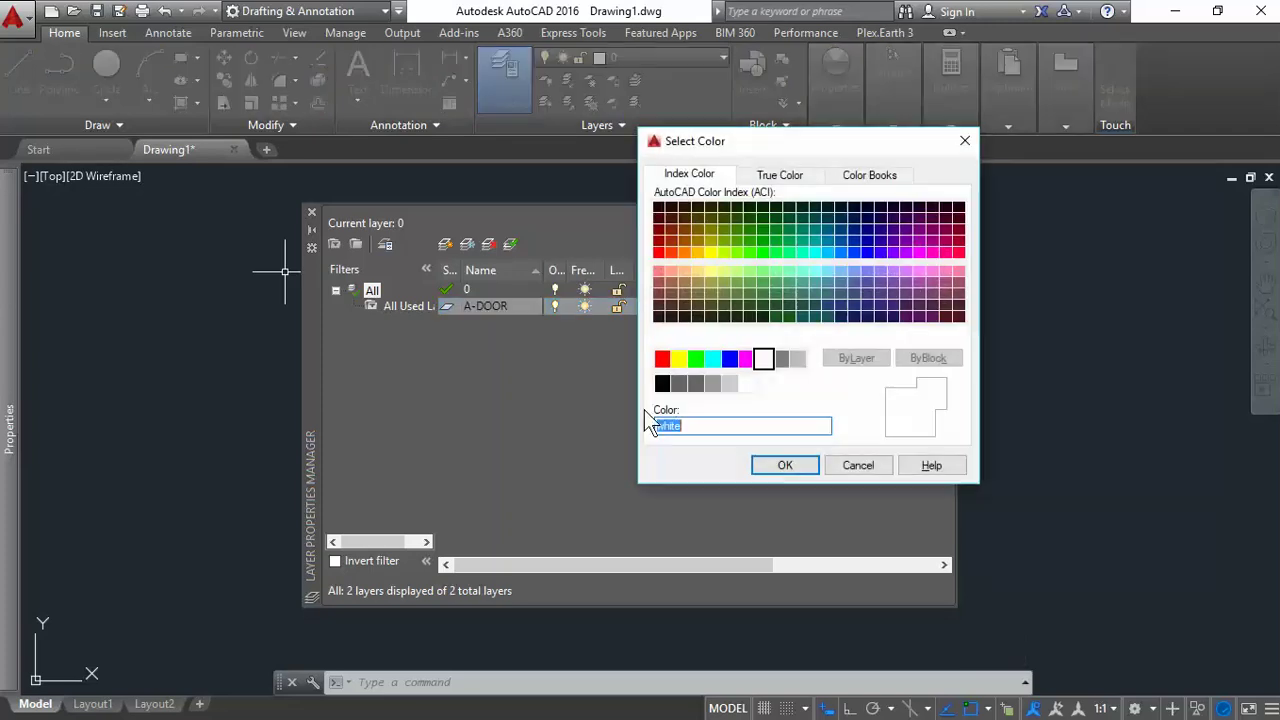
click(746, 360)
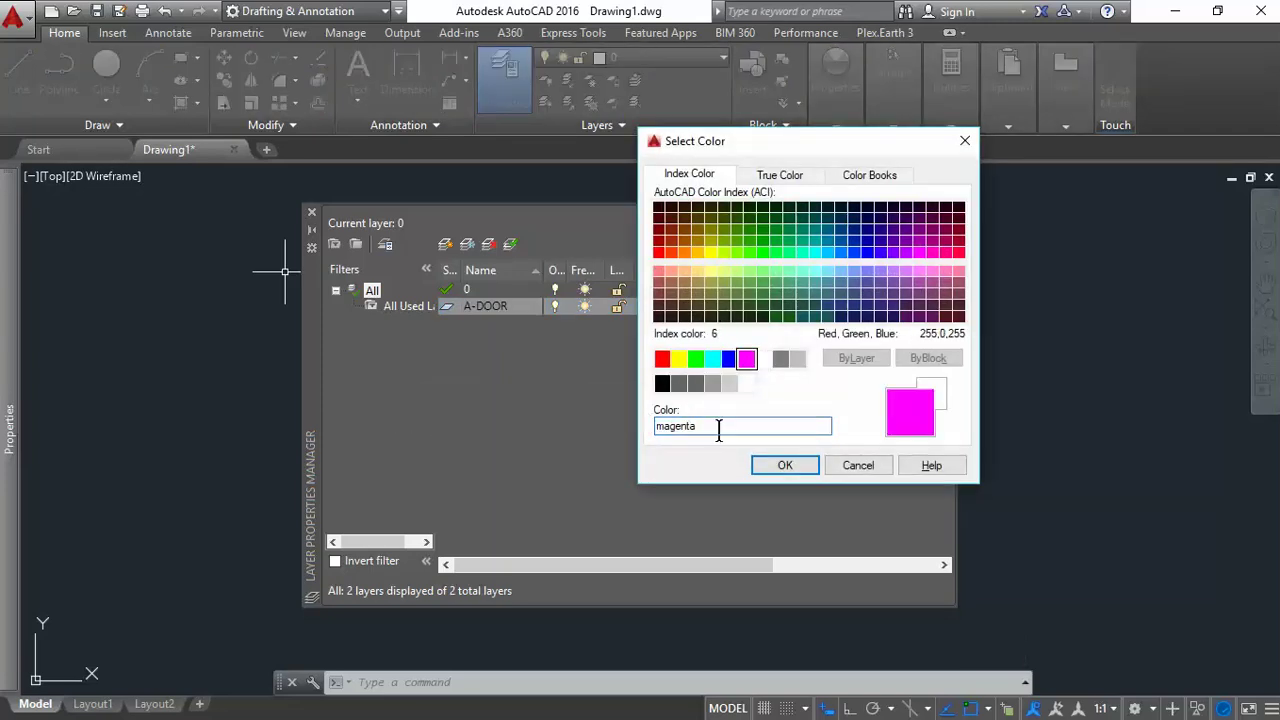
click(805, 463)
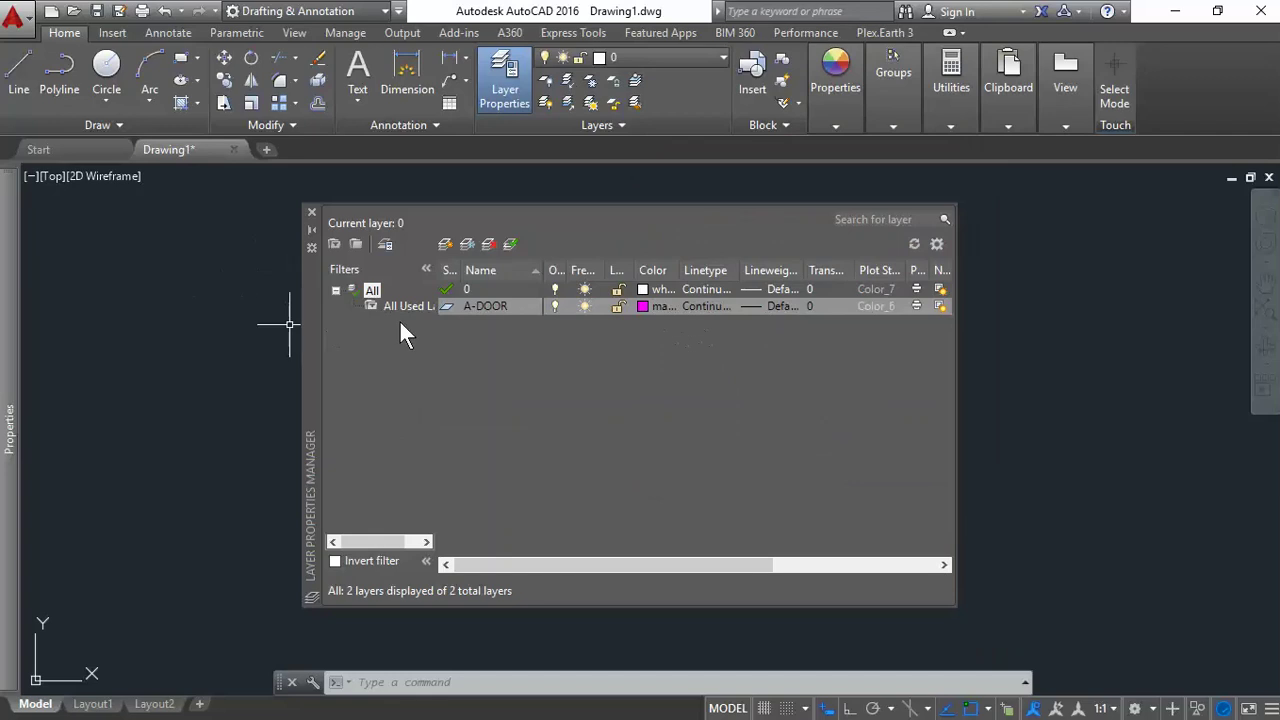
Step: Create an A-GLAZ layer in cyan, then add a further default Layer1
click(445, 245)
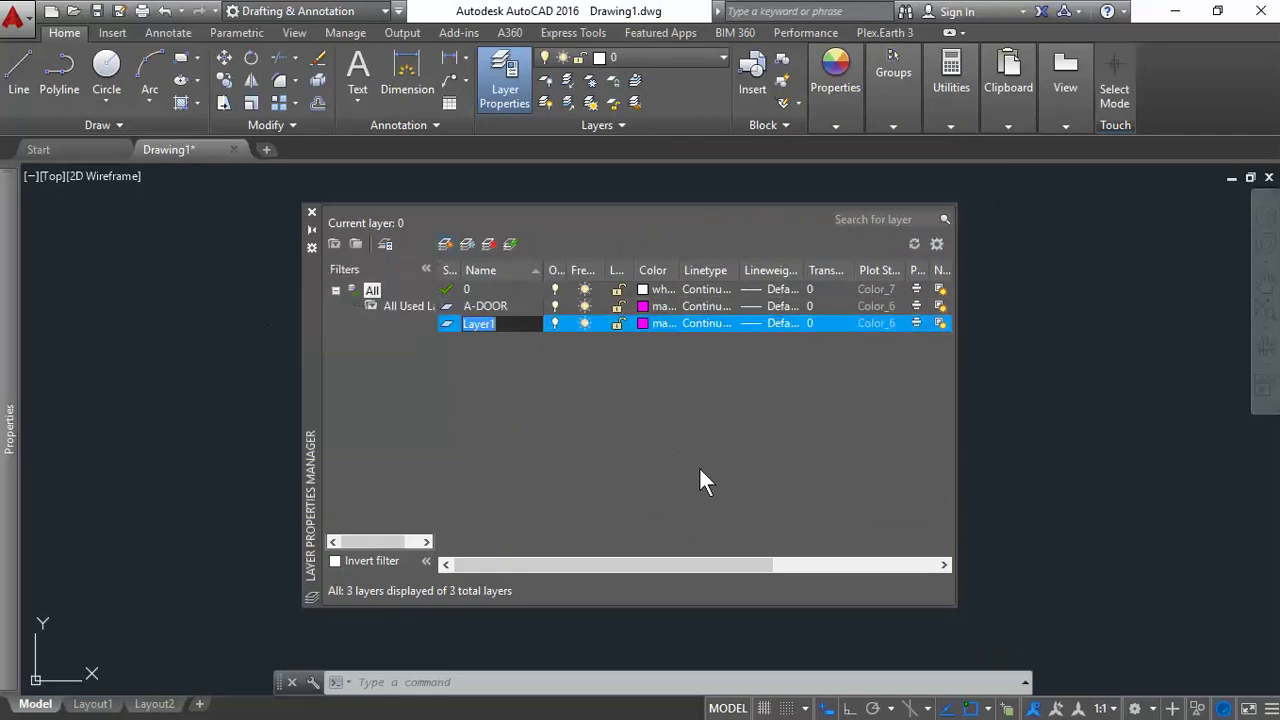
text(A)
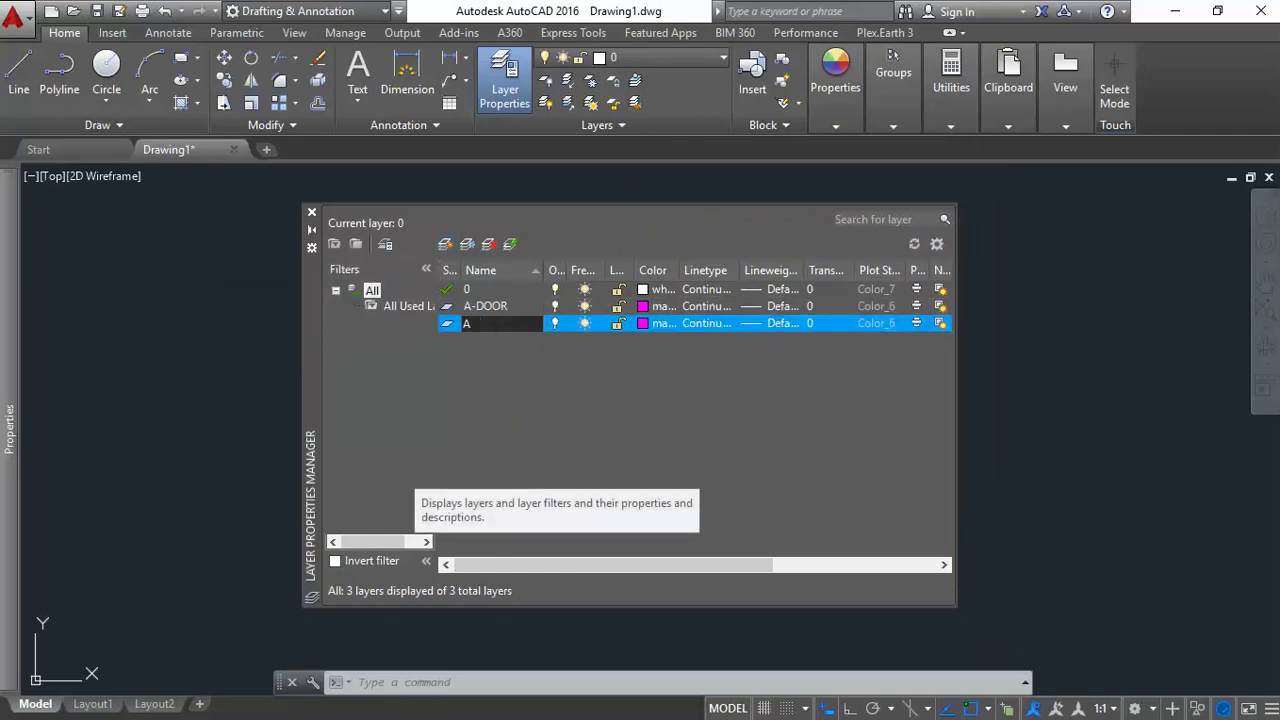
text(-GLAZ)
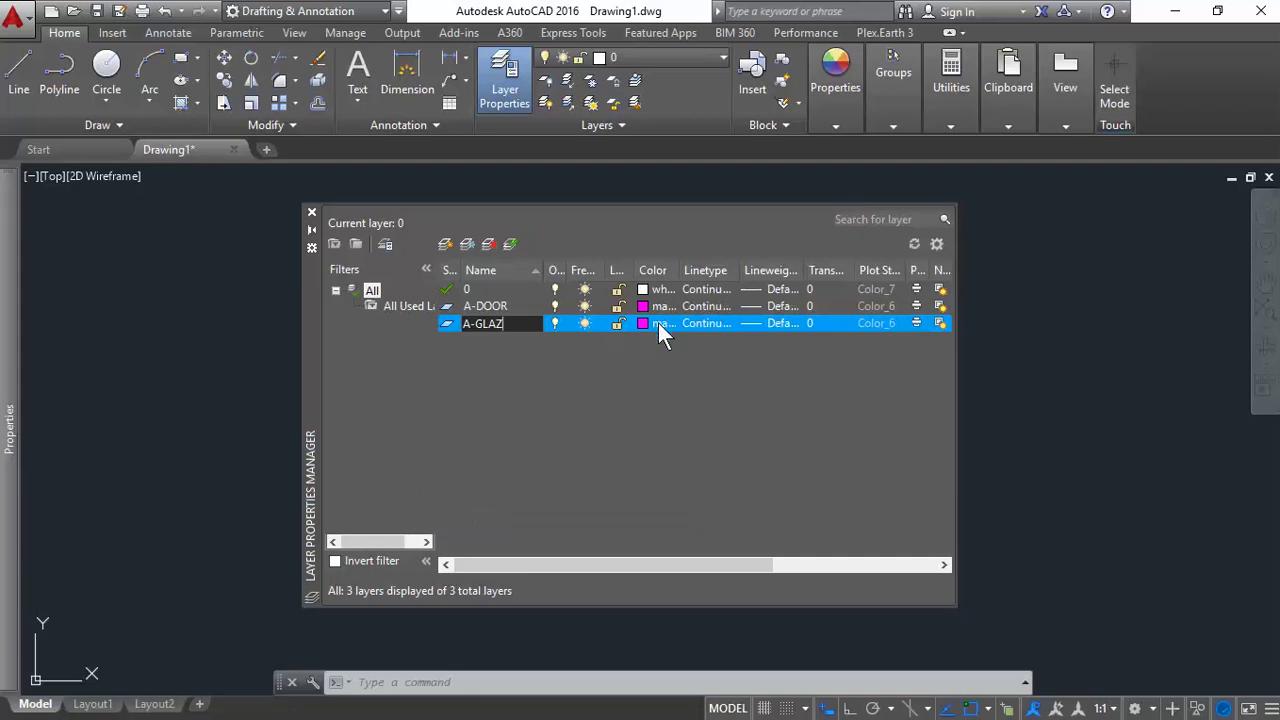
click(646, 323)
click(655, 323)
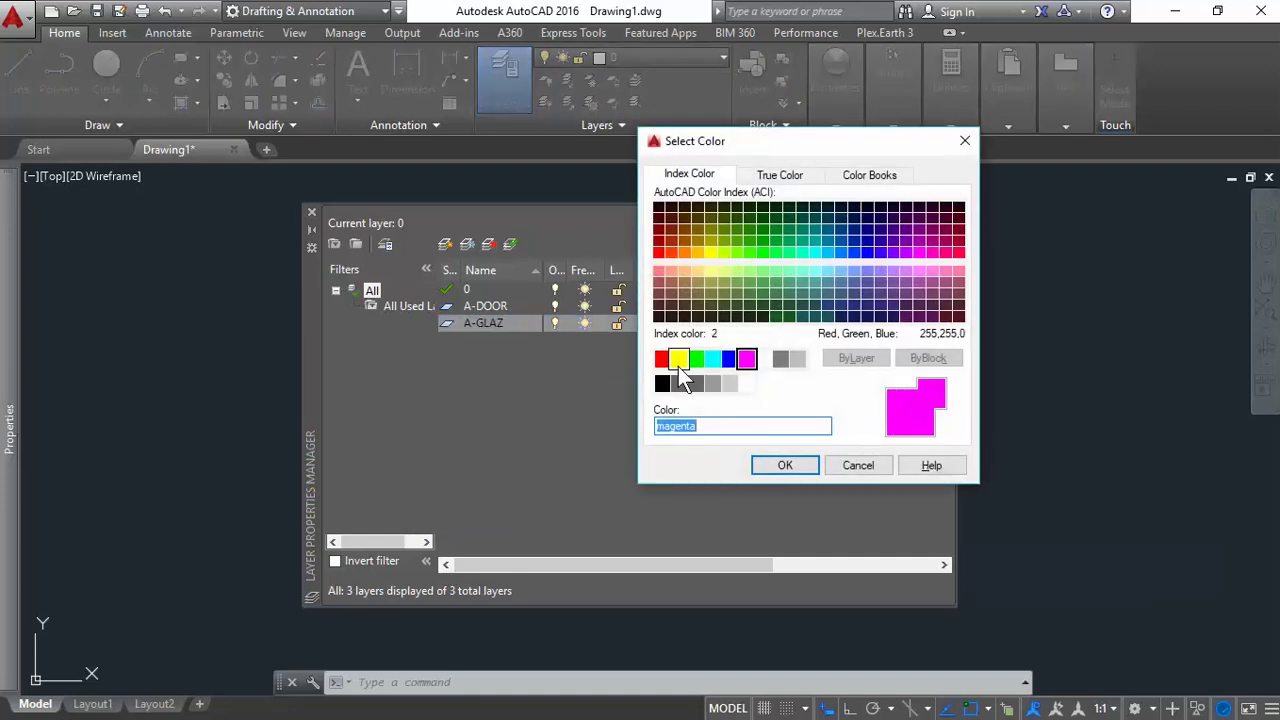
click(714, 358)
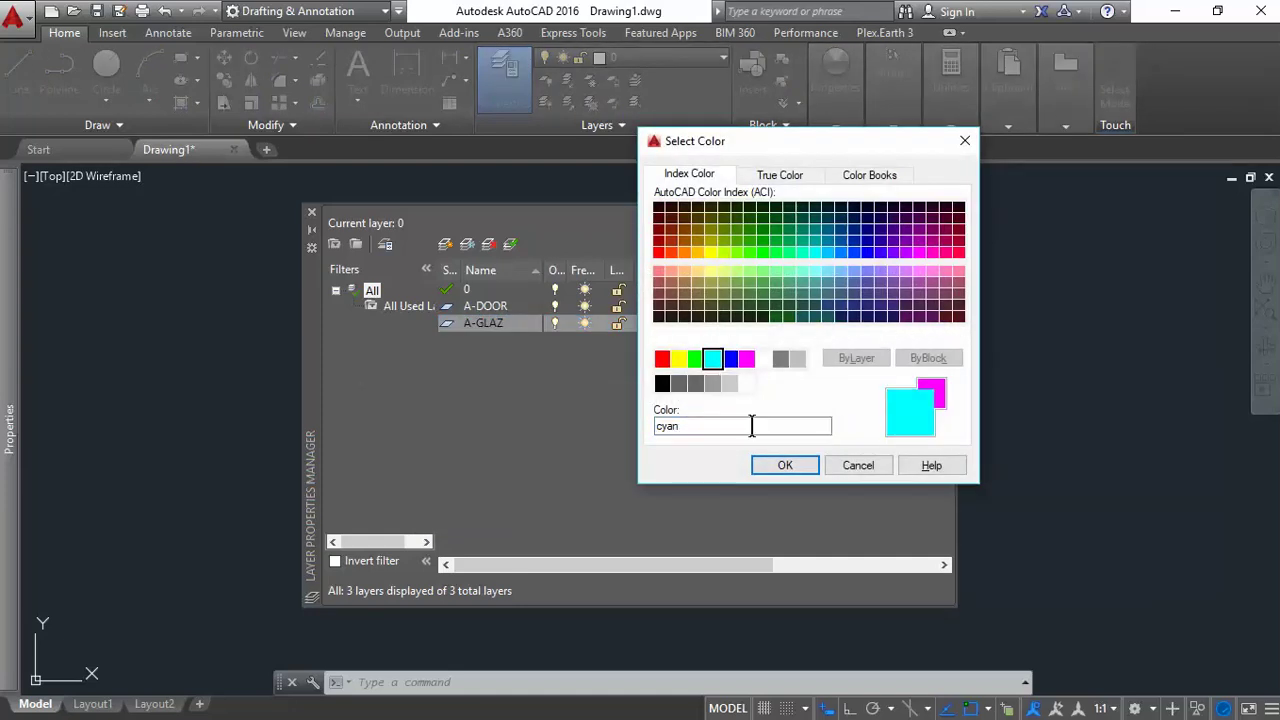
click(785, 465)
click(446, 246)
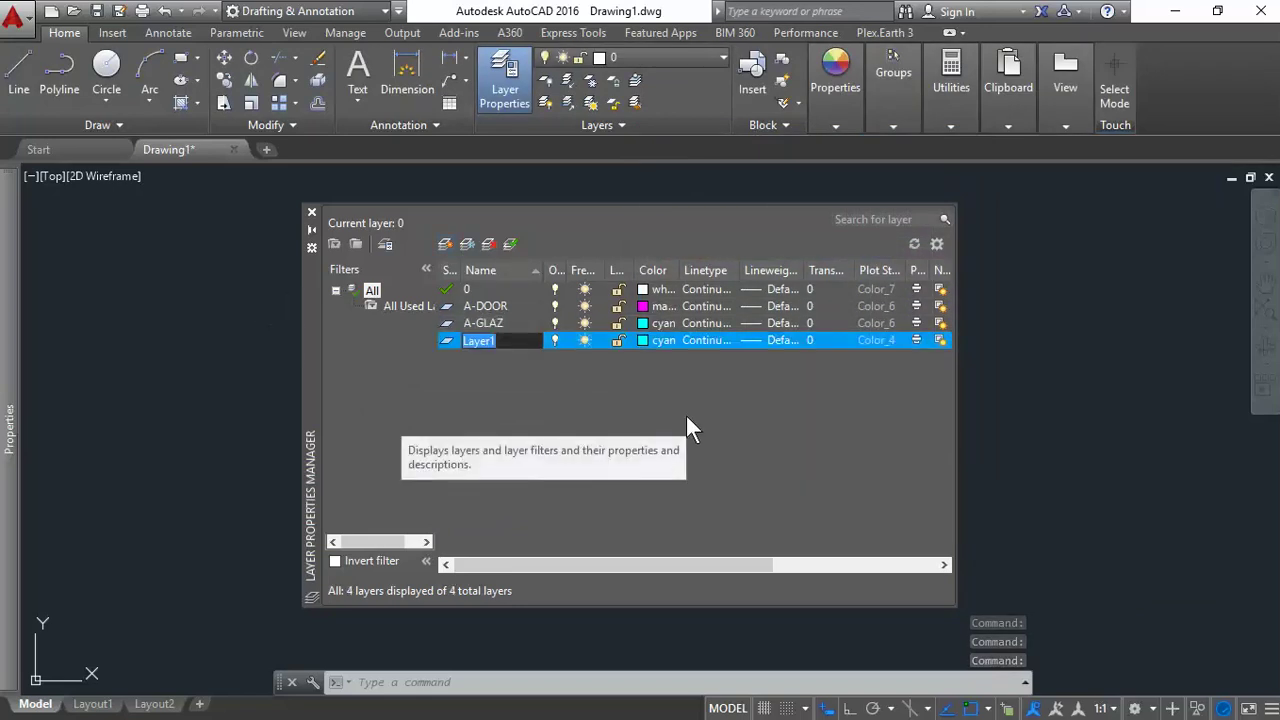
Step: Rename Layer1 to A-WALL-INTR and set its colour to 9
text(A-WALL-INT)
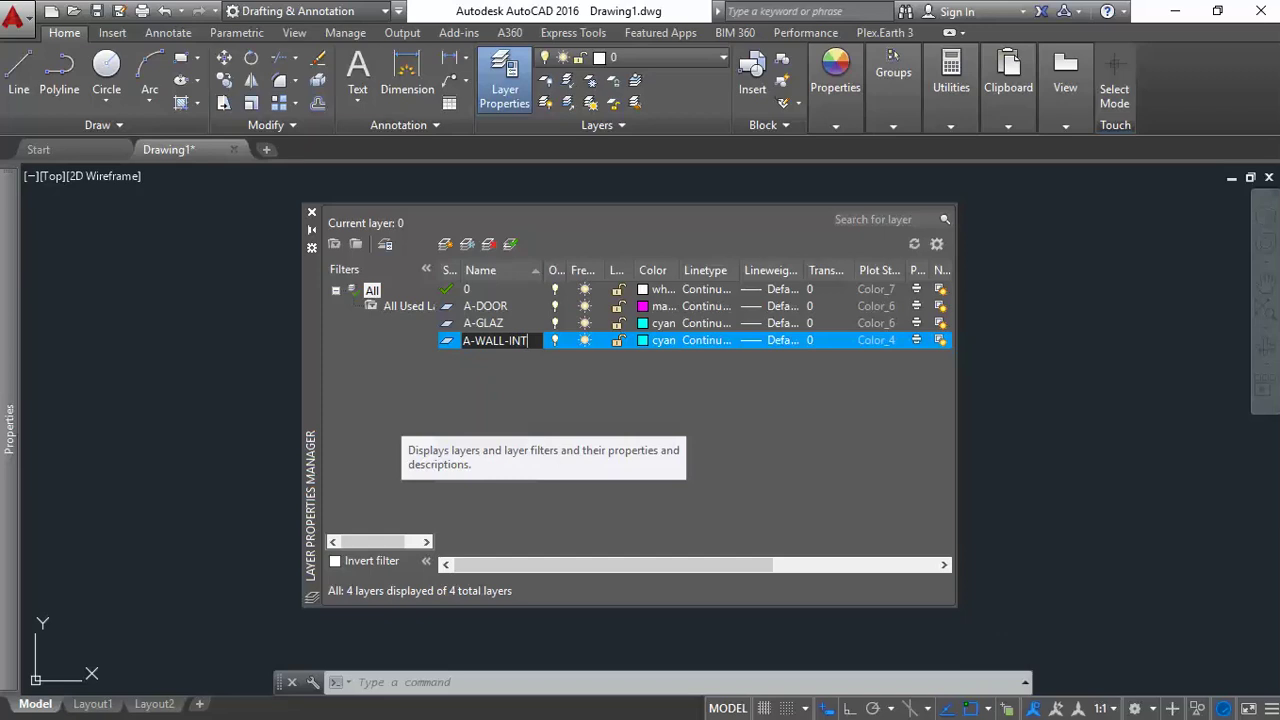
text(R)
click(645, 342)
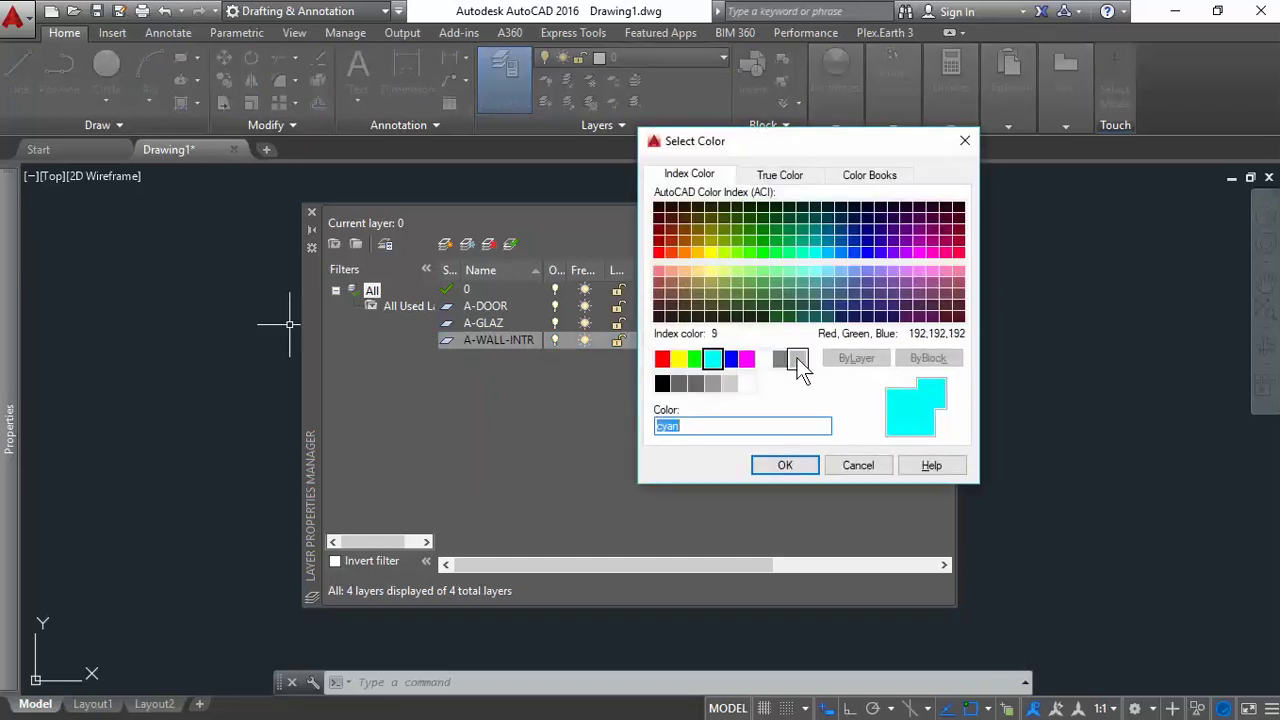
click(797, 358)
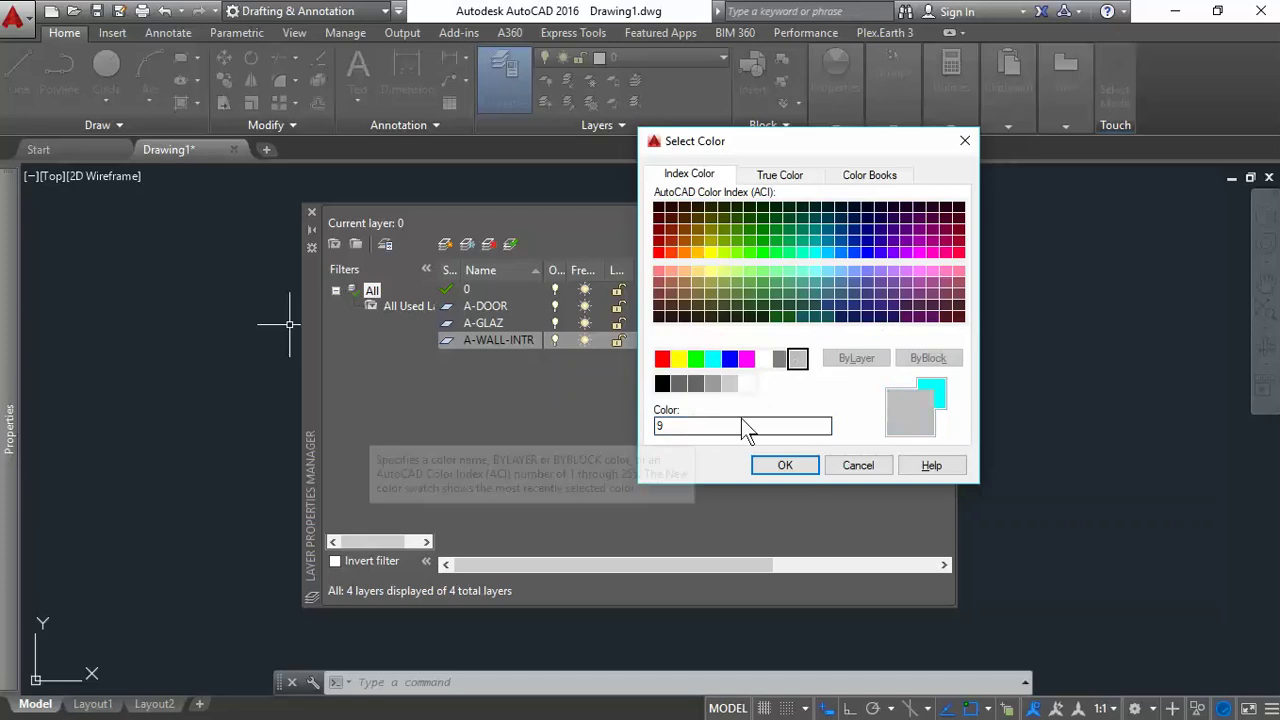
click(780, 358)
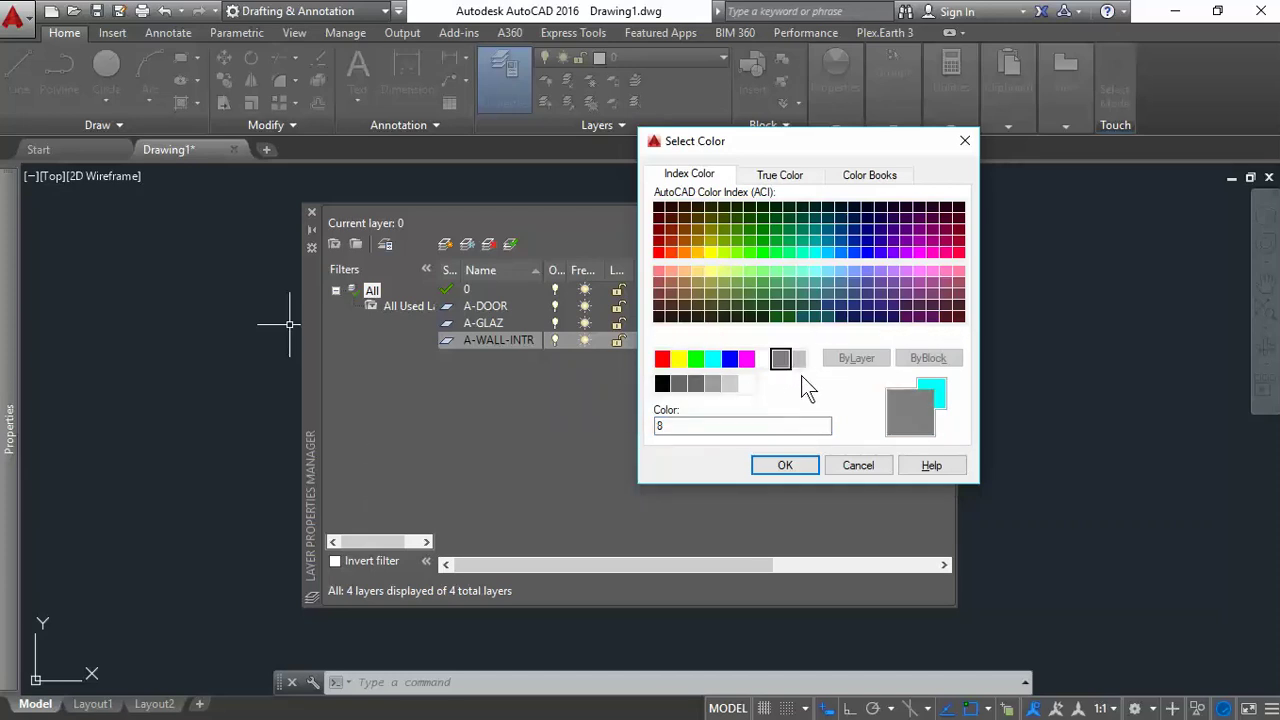
click(798, 363)
click(790, 468)
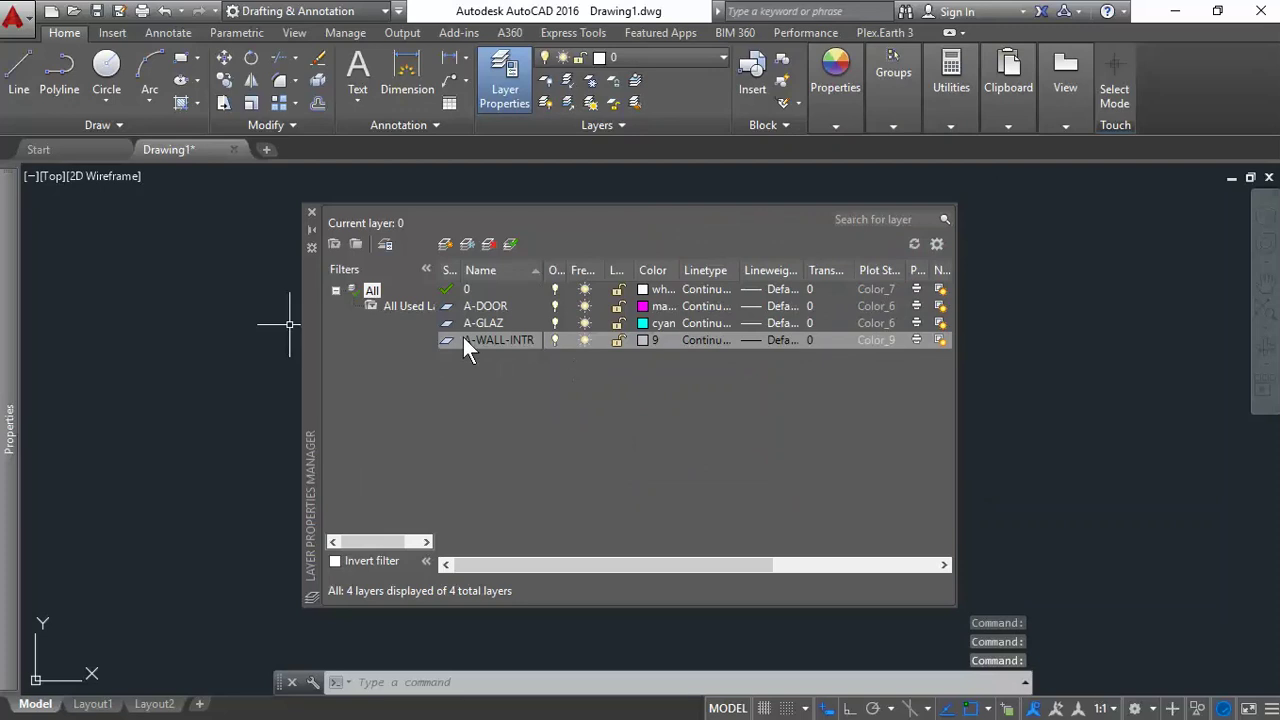
Step: Add an A-WALL-EXTR layer coloured white
click(447, 245)
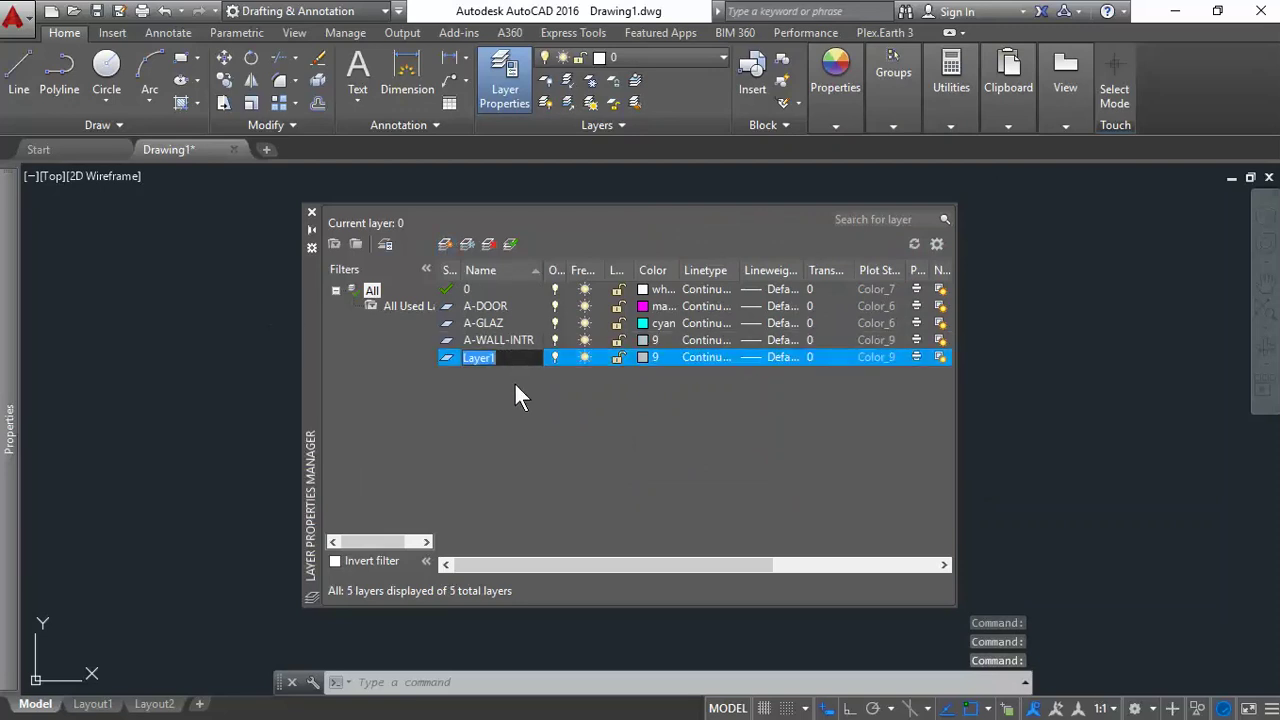
text(A-WALL)
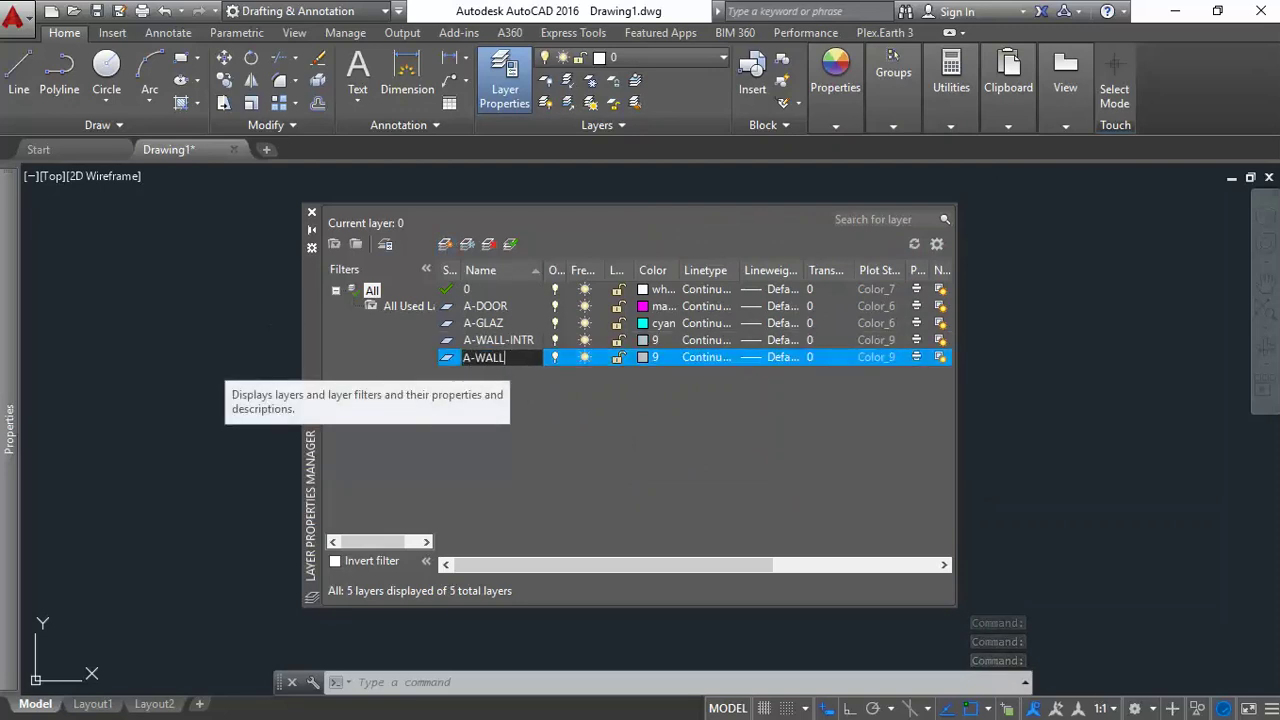
text(-EXTR)
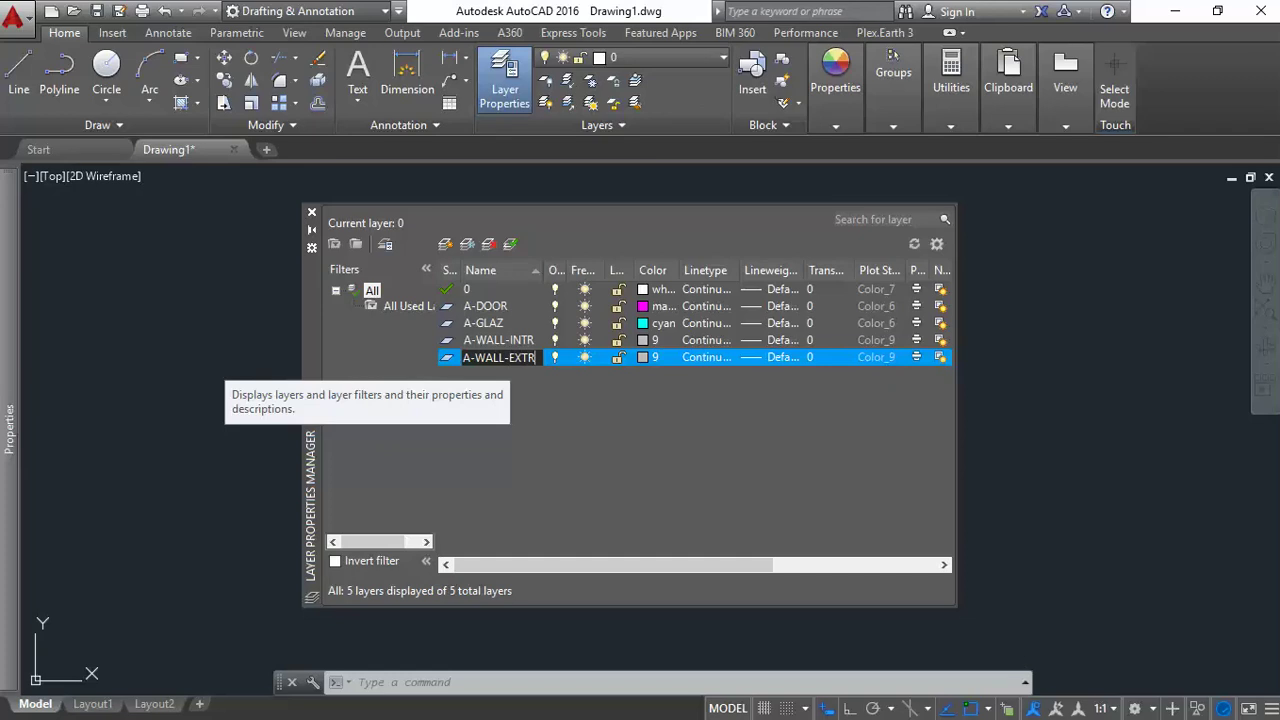
click(646, 360)
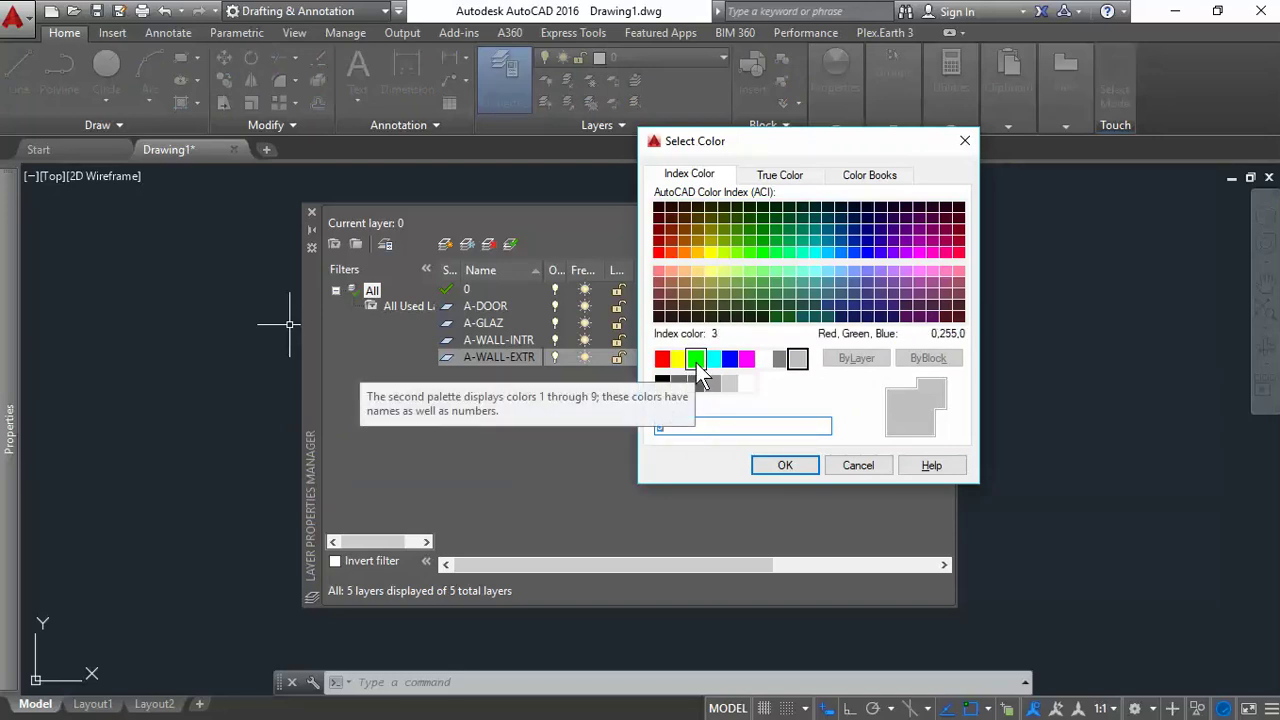
click(766, 360)
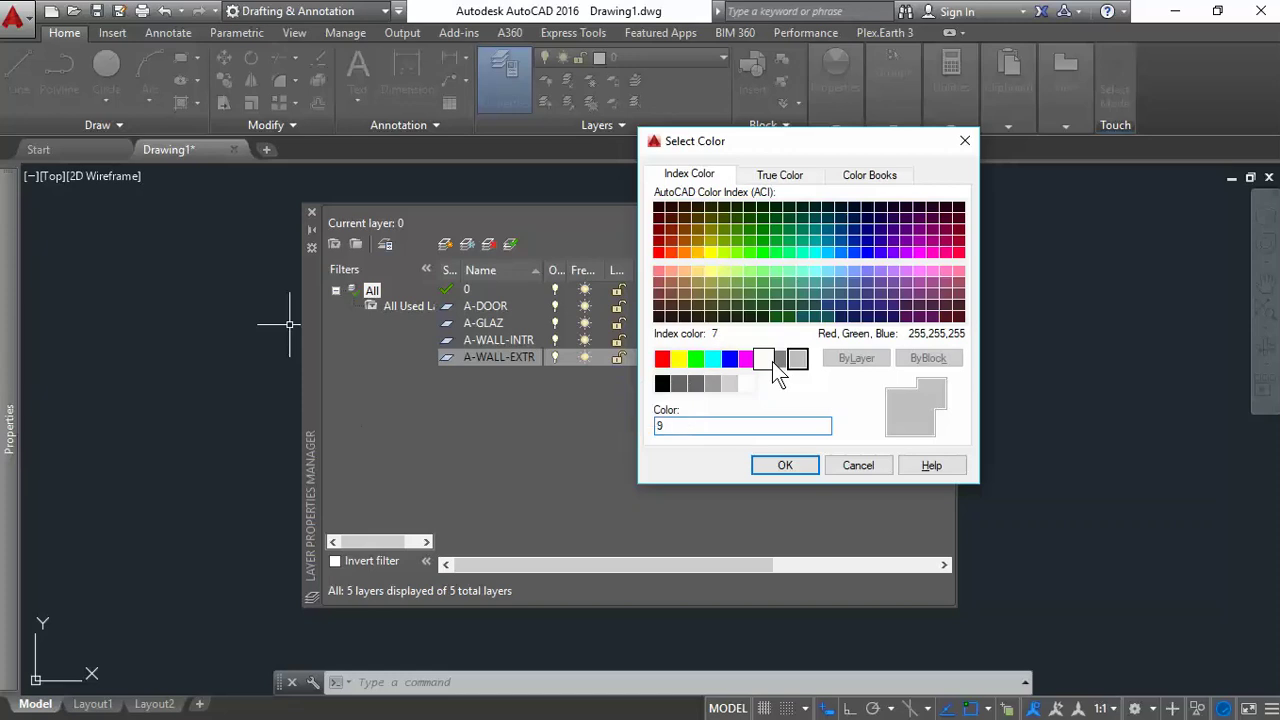
click(786, 466)
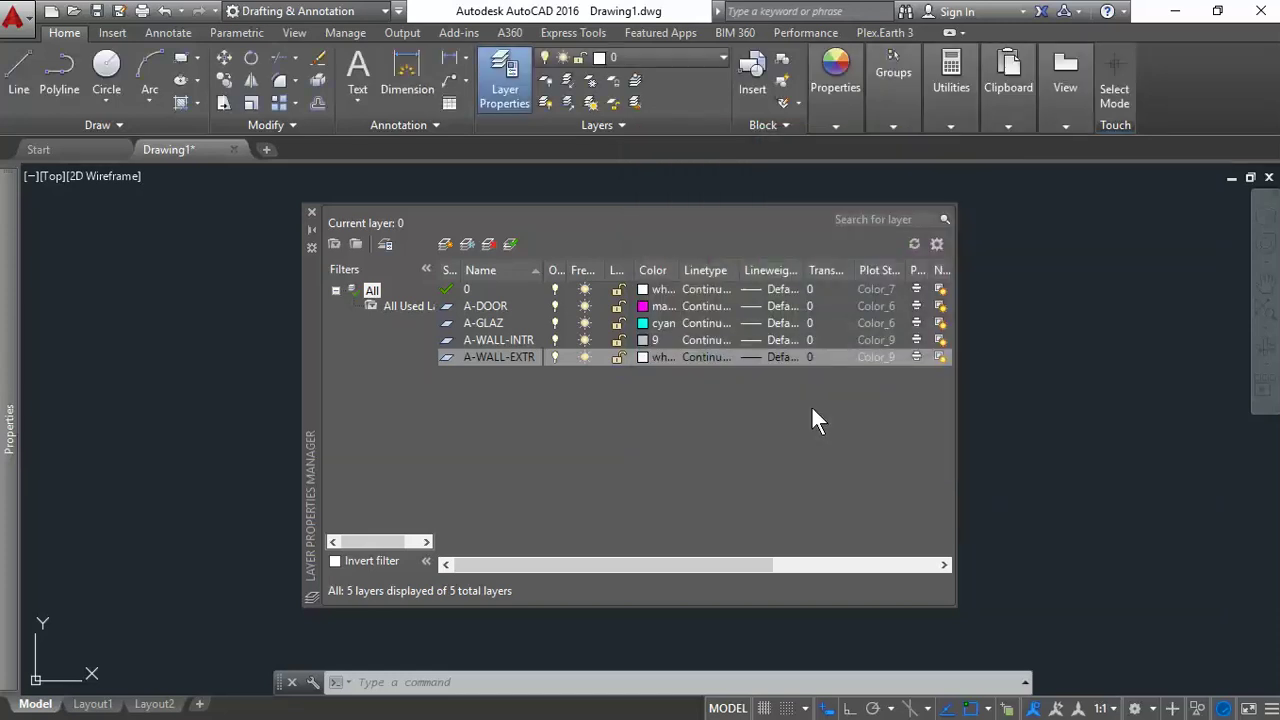
Step: Set the lineweight of A-WALL-EXTR and A-WALL-INTR to 0.25 mm
click(757, 364)
click(632, 374)
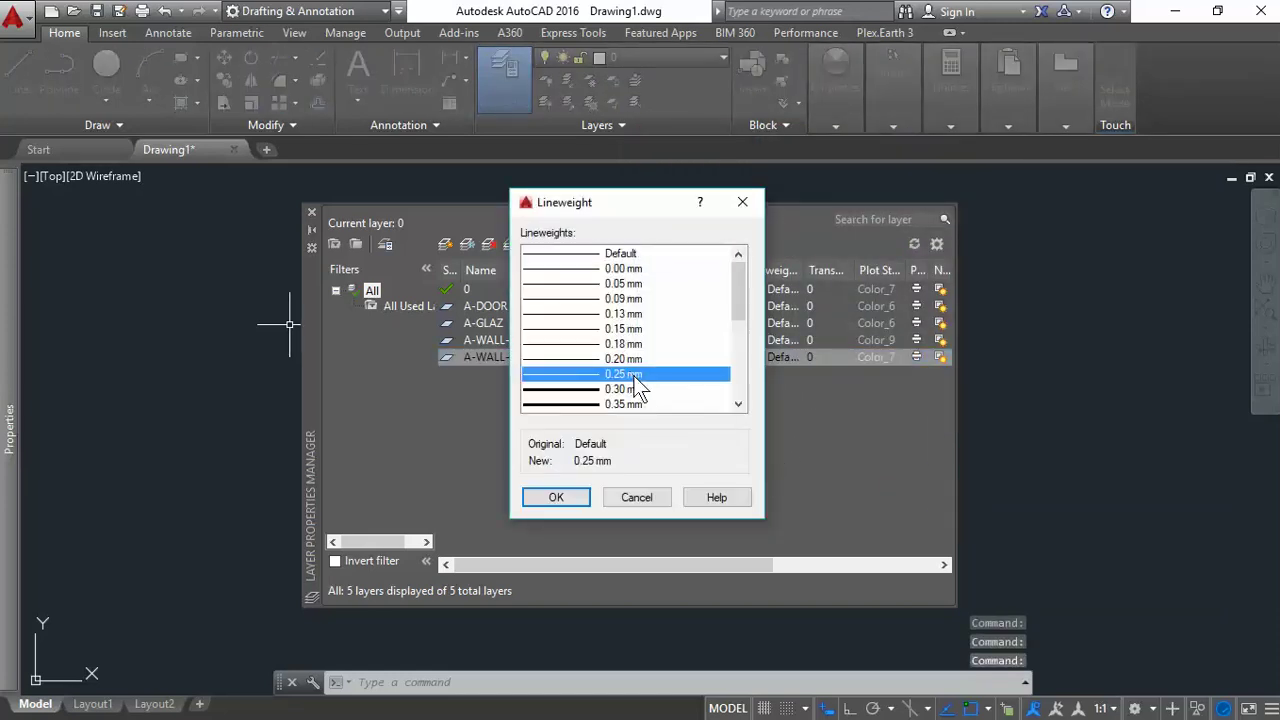
click(578, 497)
click(559, 341)
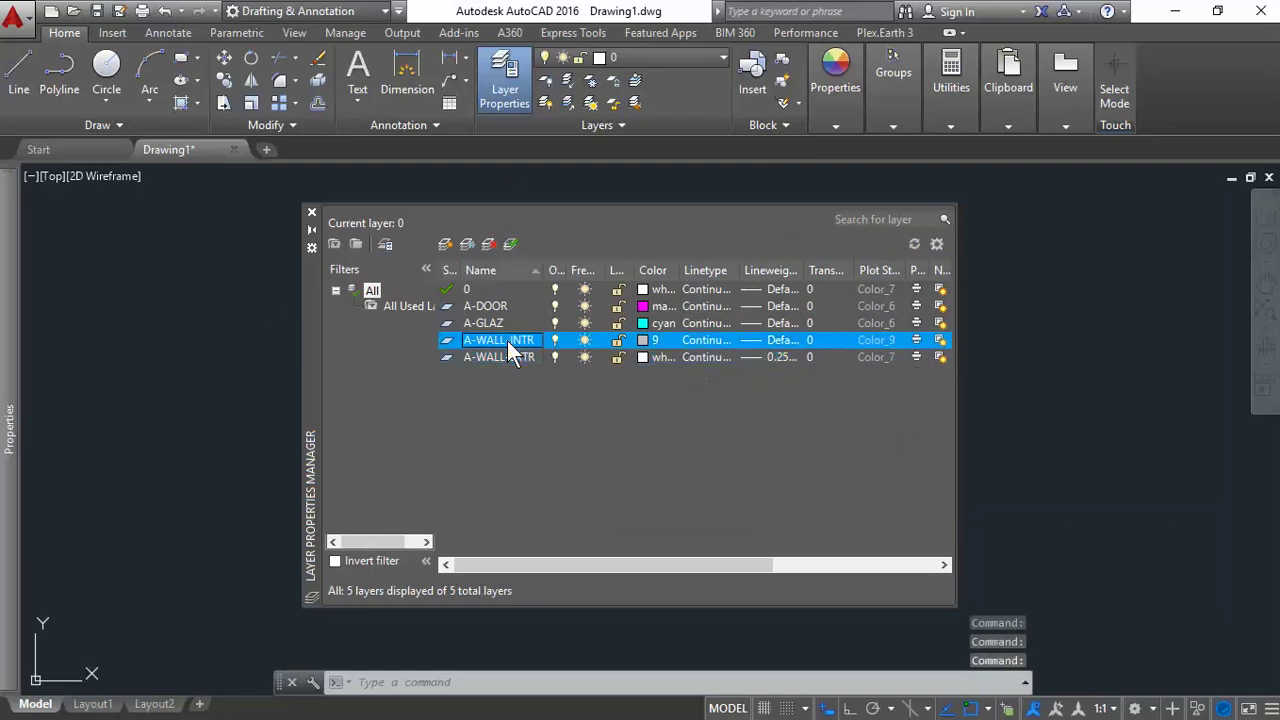
click(760, 345)
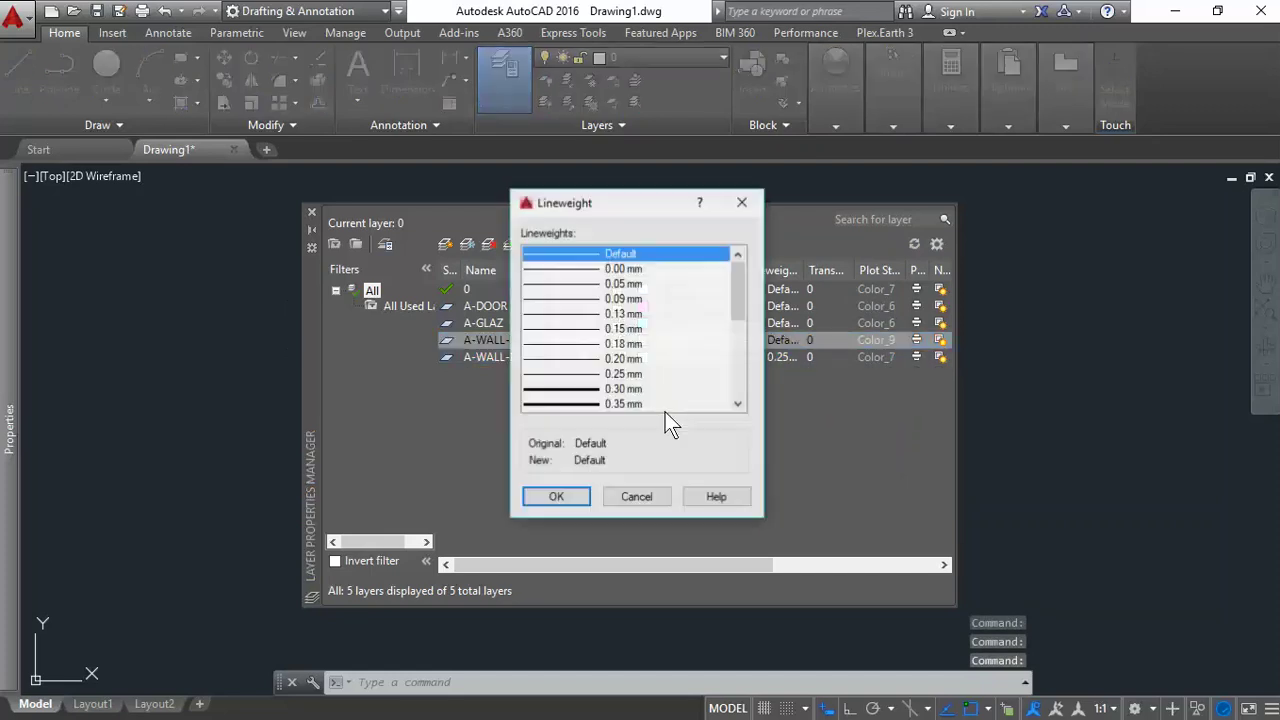
click(576, 375)
click(560, 498)
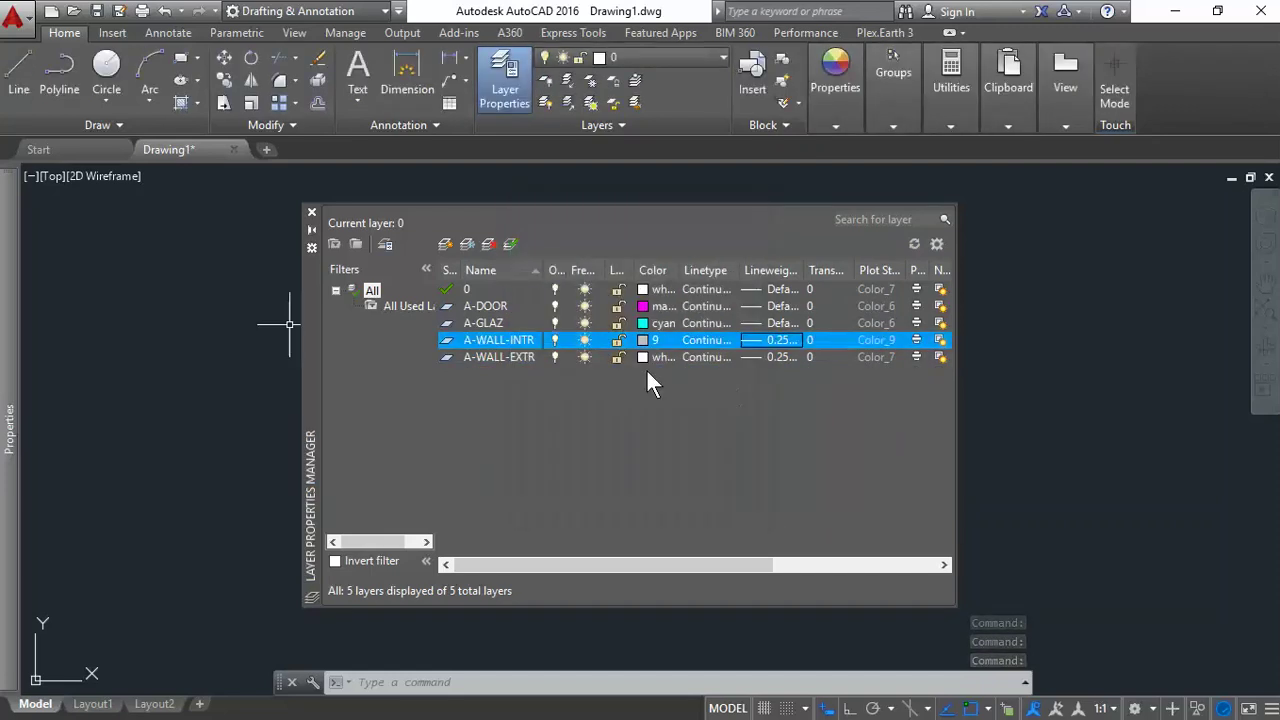
Step: Add an A-ANNO-DIMS layer coloured red
click(443, 248)
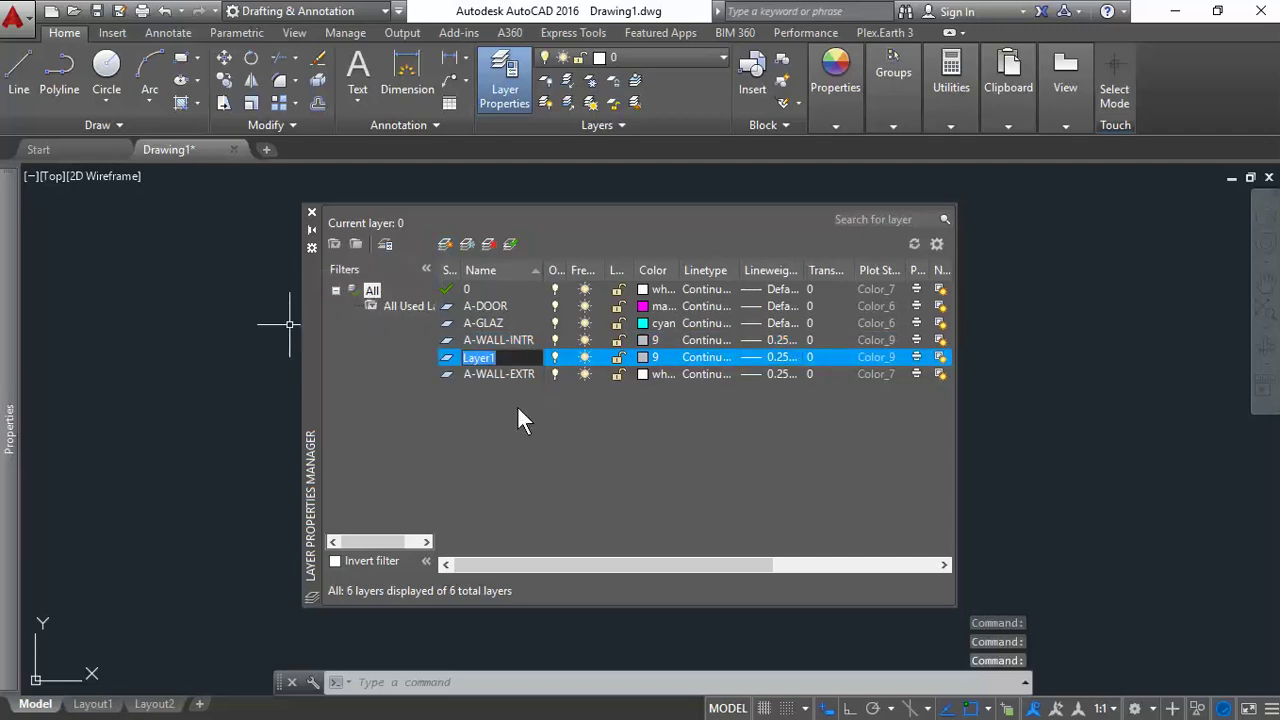
text(A-)
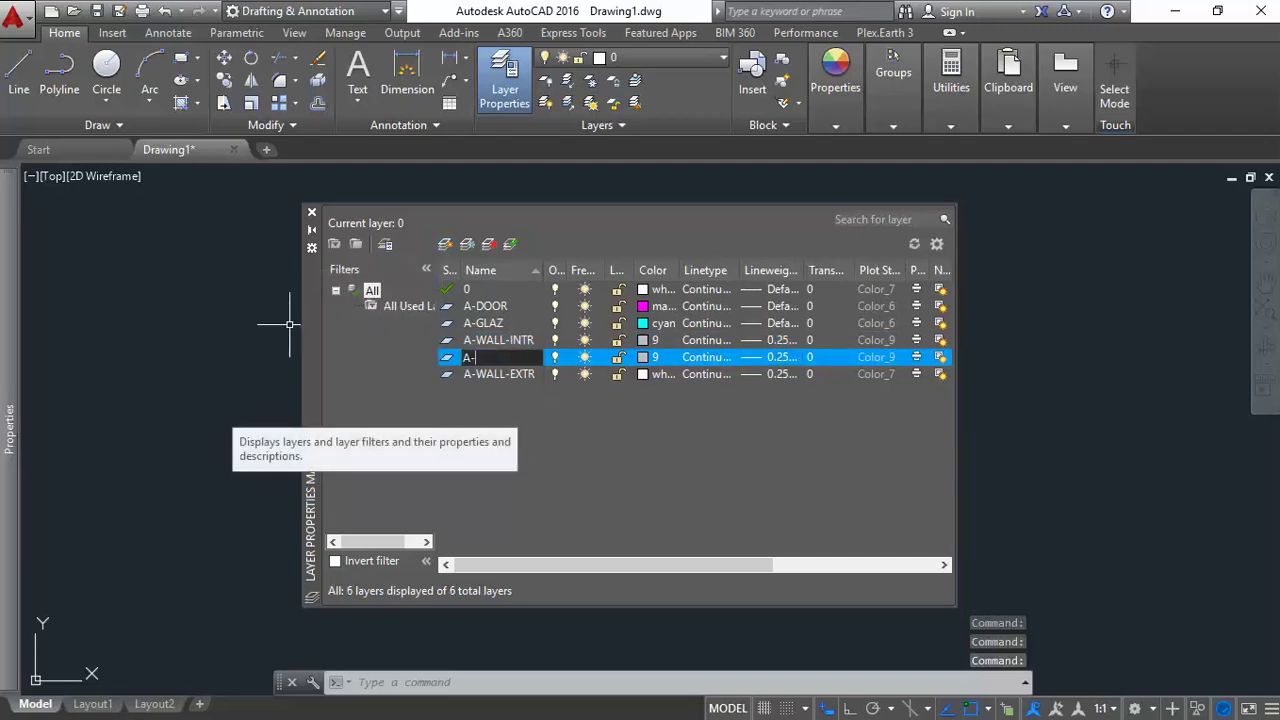
text(ANNO-)
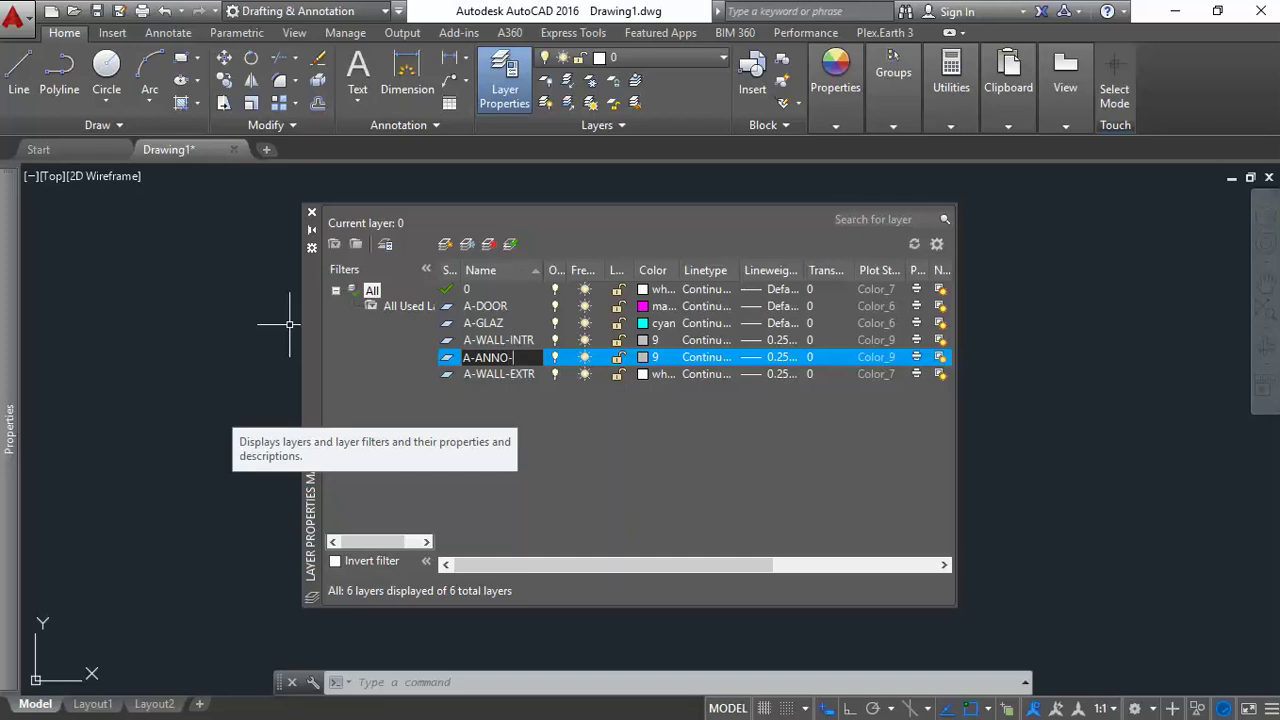
text(DIMS)
click(645, 358)
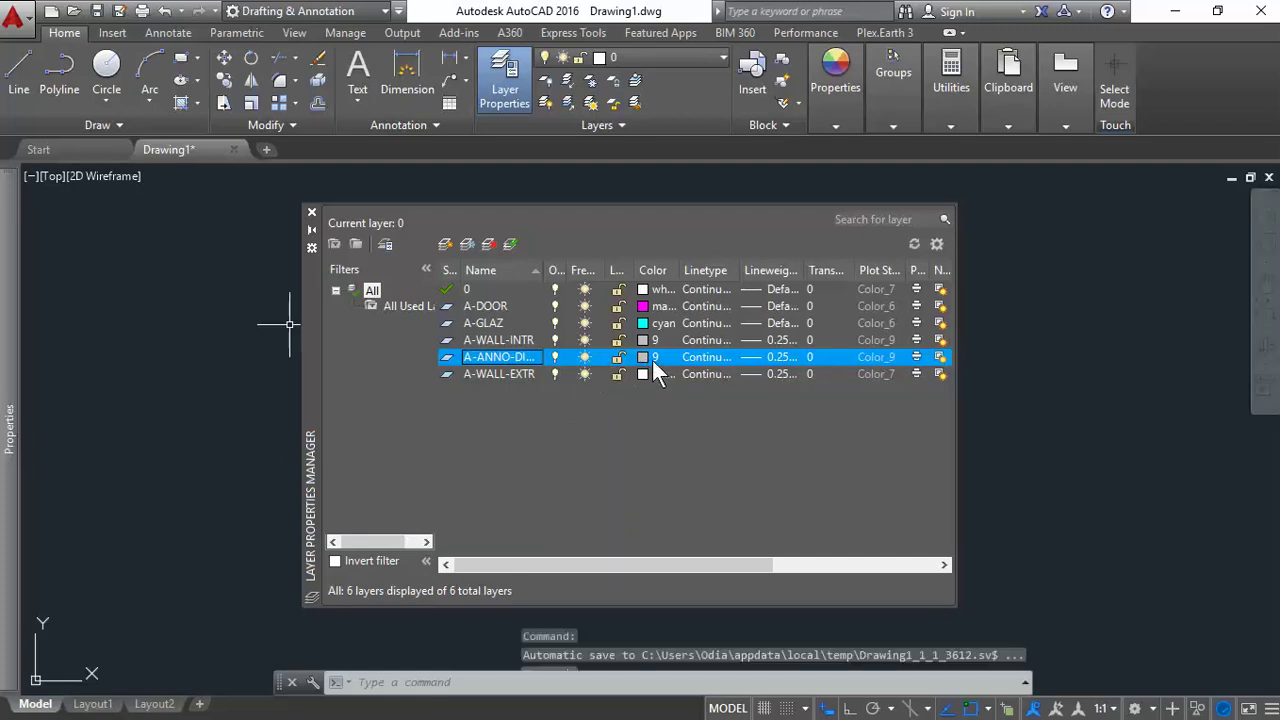
click(643, 357)
click(662, 358)
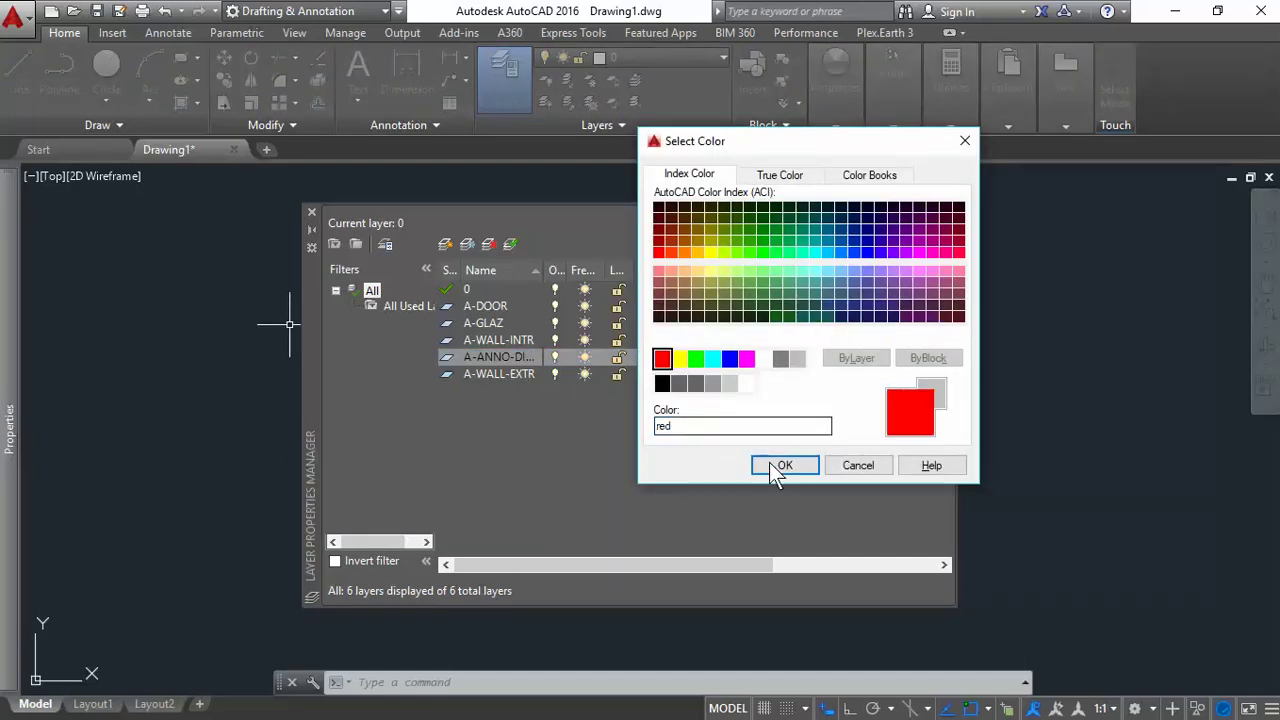
click(784, 466)
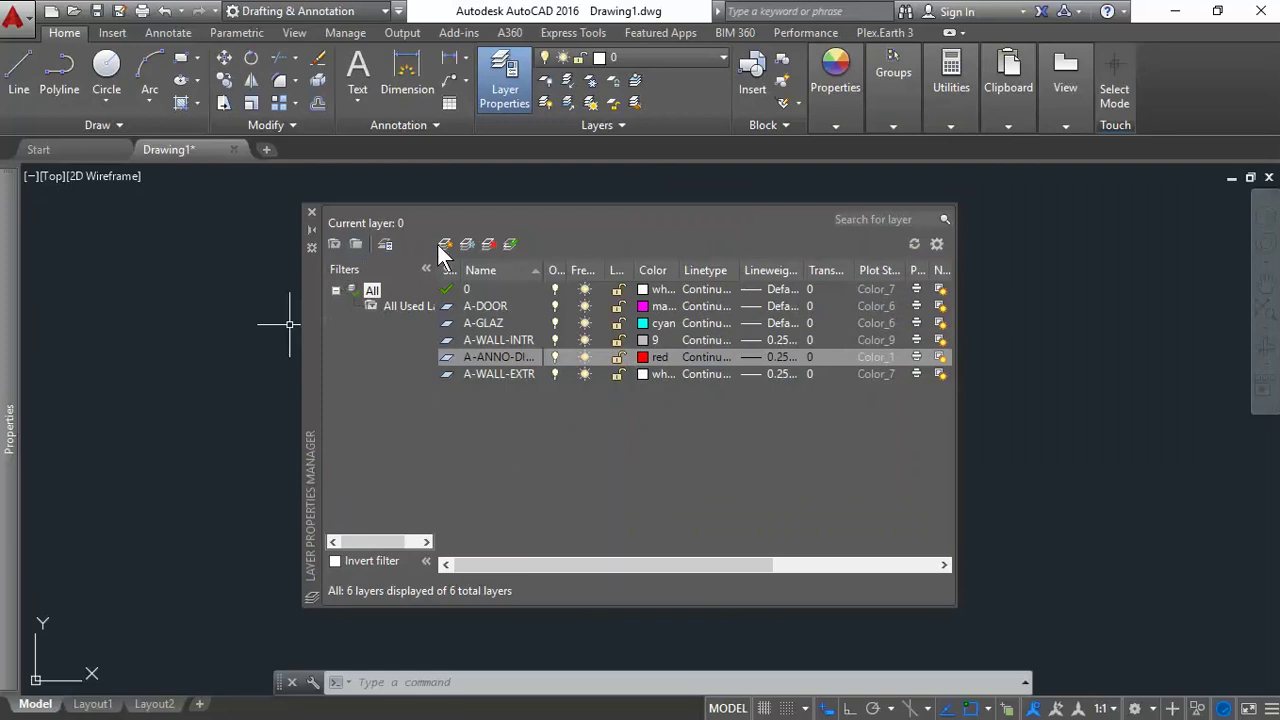
Step: Add another layer and give it and A-ANNO-DIMS a 0.00 mm lineweight
click(445, 245)
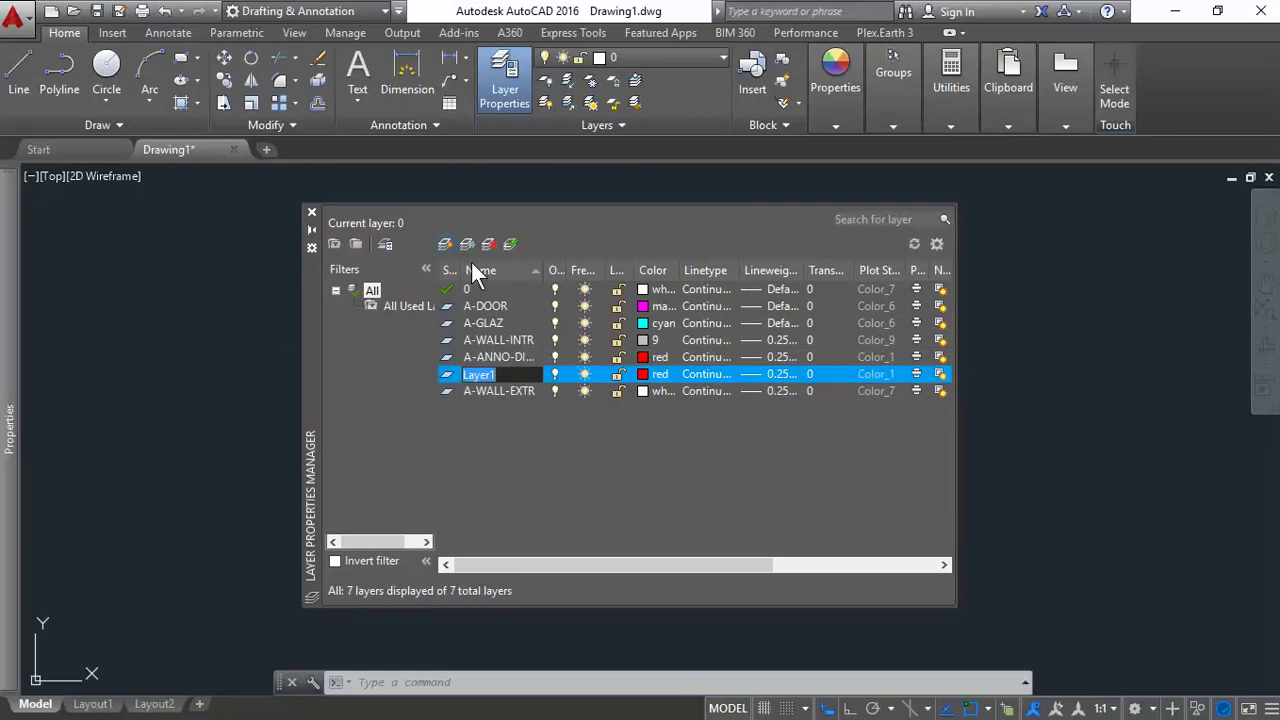
click(505, 372)
click(666, 358)
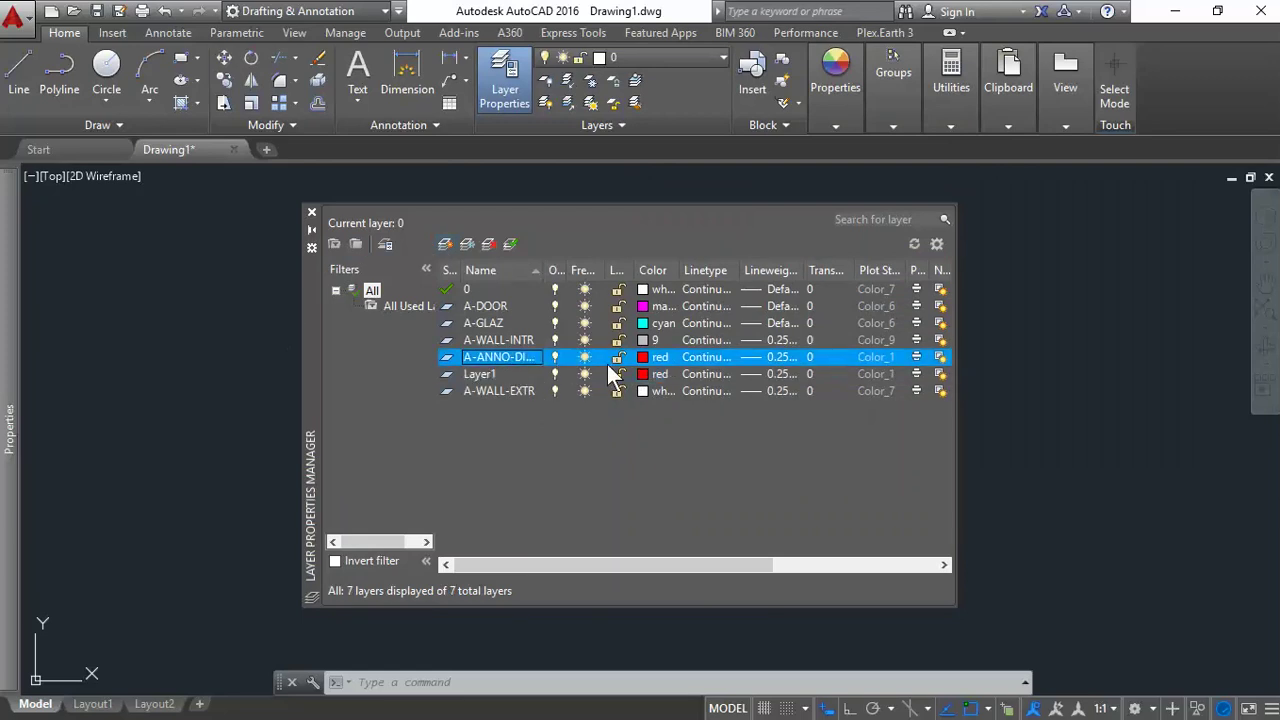
click(783, 361)
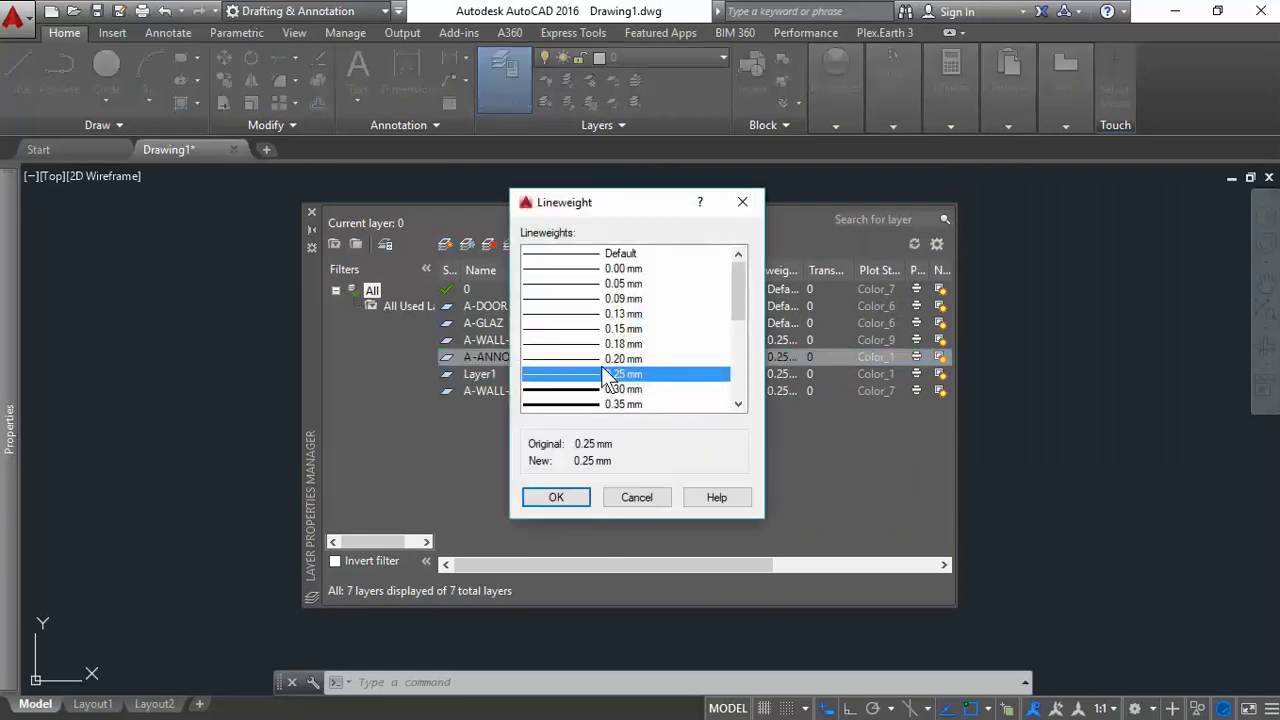
click(615, 269)
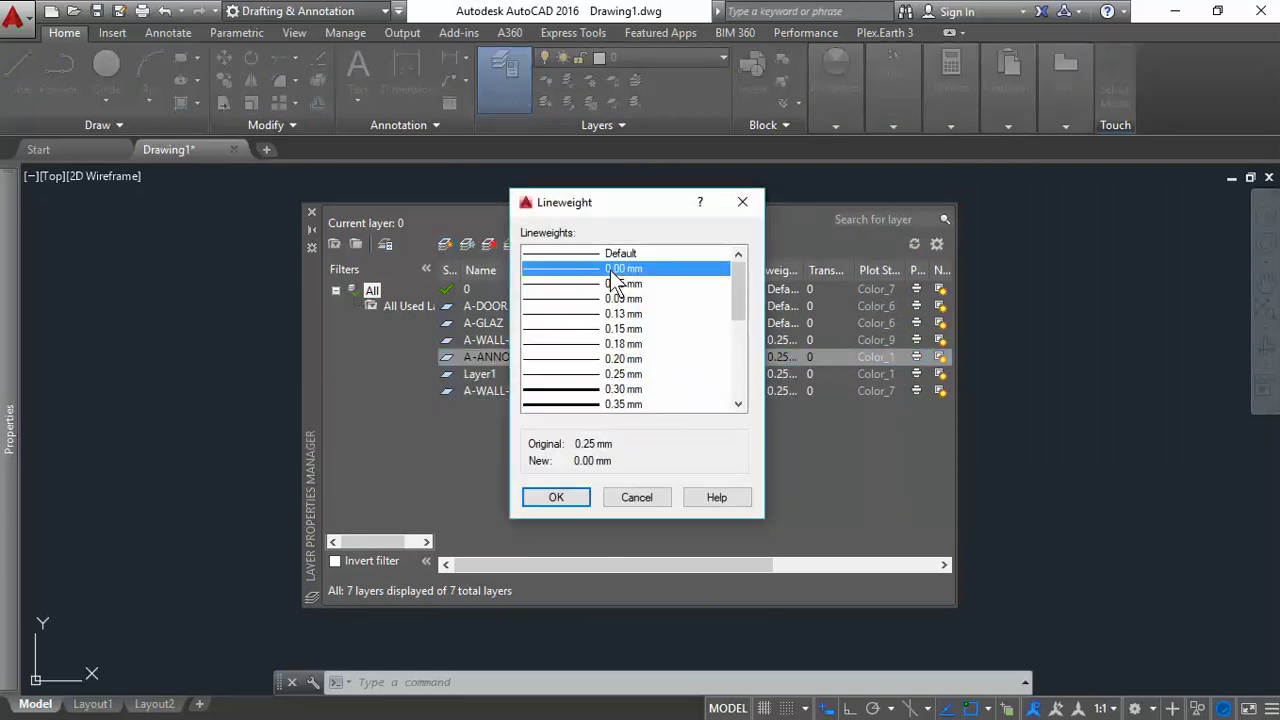
click(556, 497)
click(500, 373)
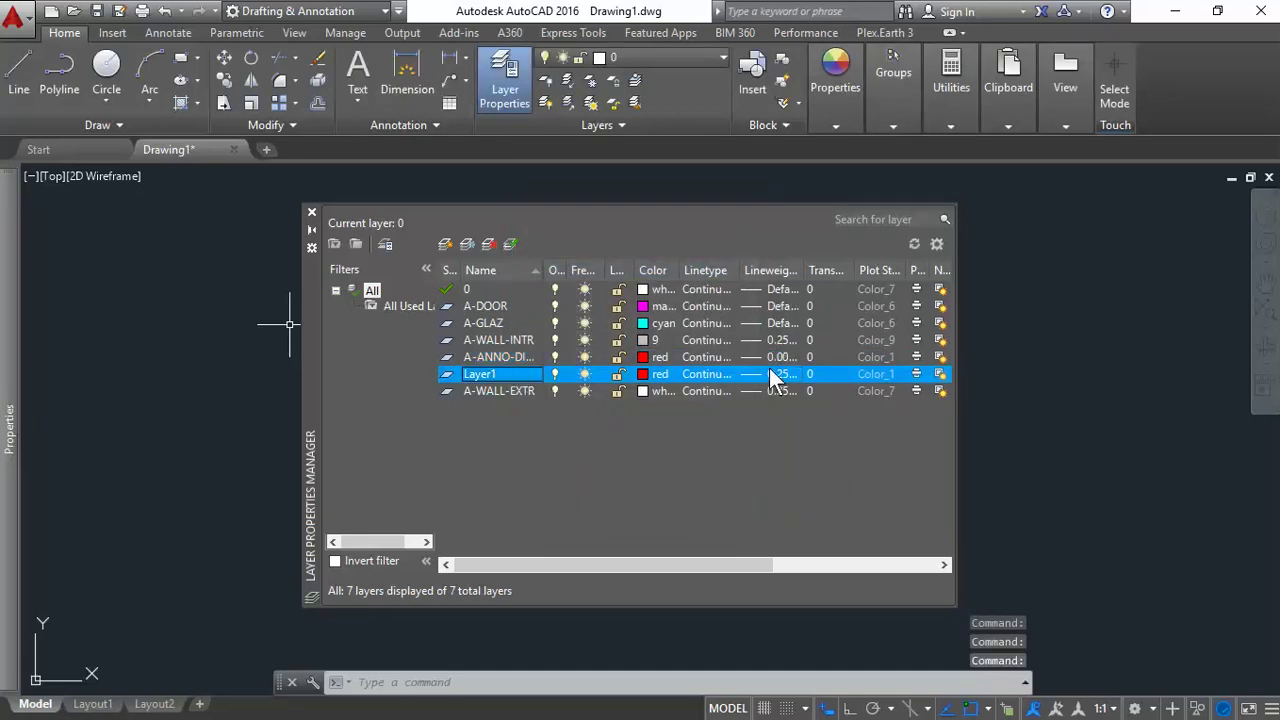
click(775, 373)
click(600, 270)
click(578, 491)
click(495, 376)
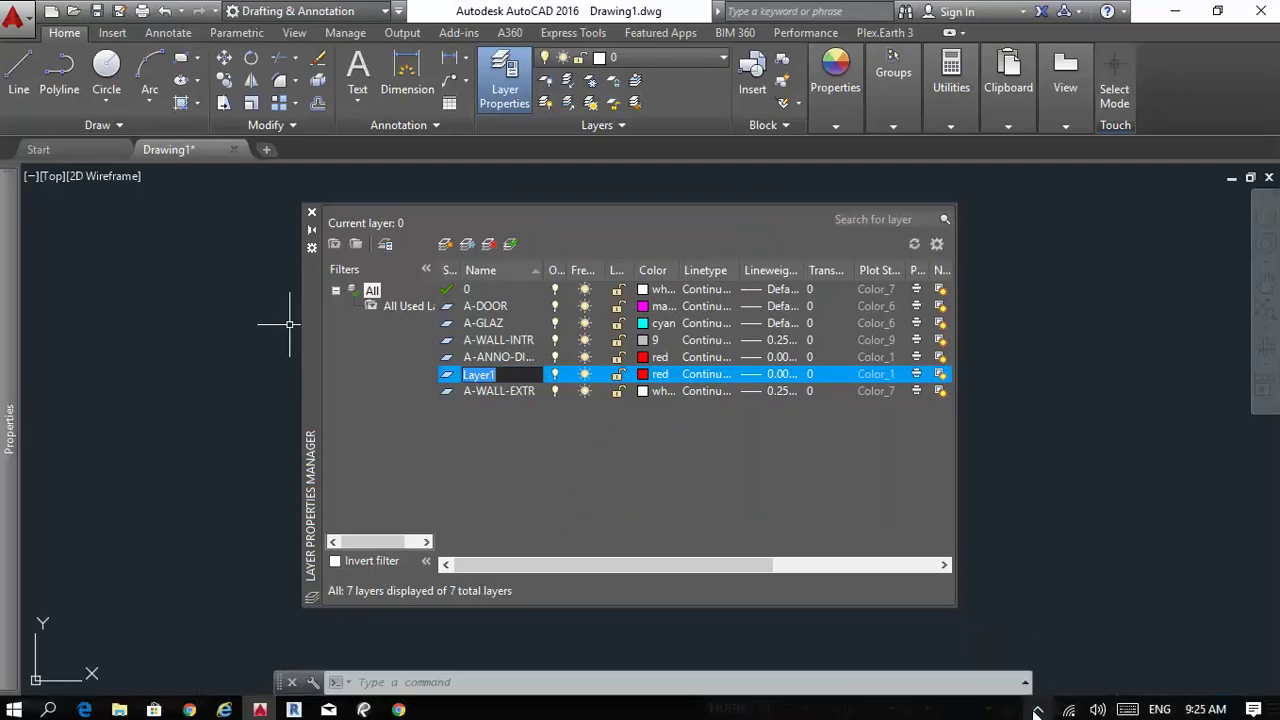
Step: Rename Layer1 to A-ANNO-TEXT in yellow and start a new A-AREA-IDEN layer
click(1037, 709)
click(965, 520)
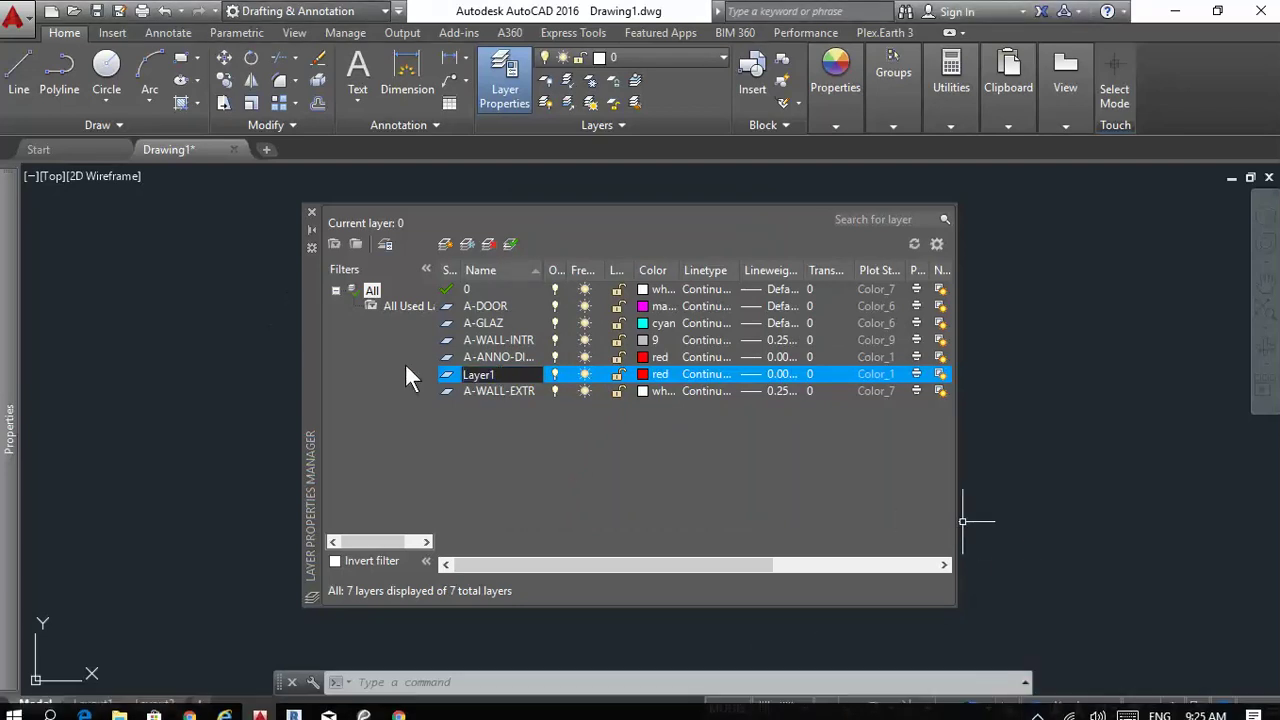
text(A)
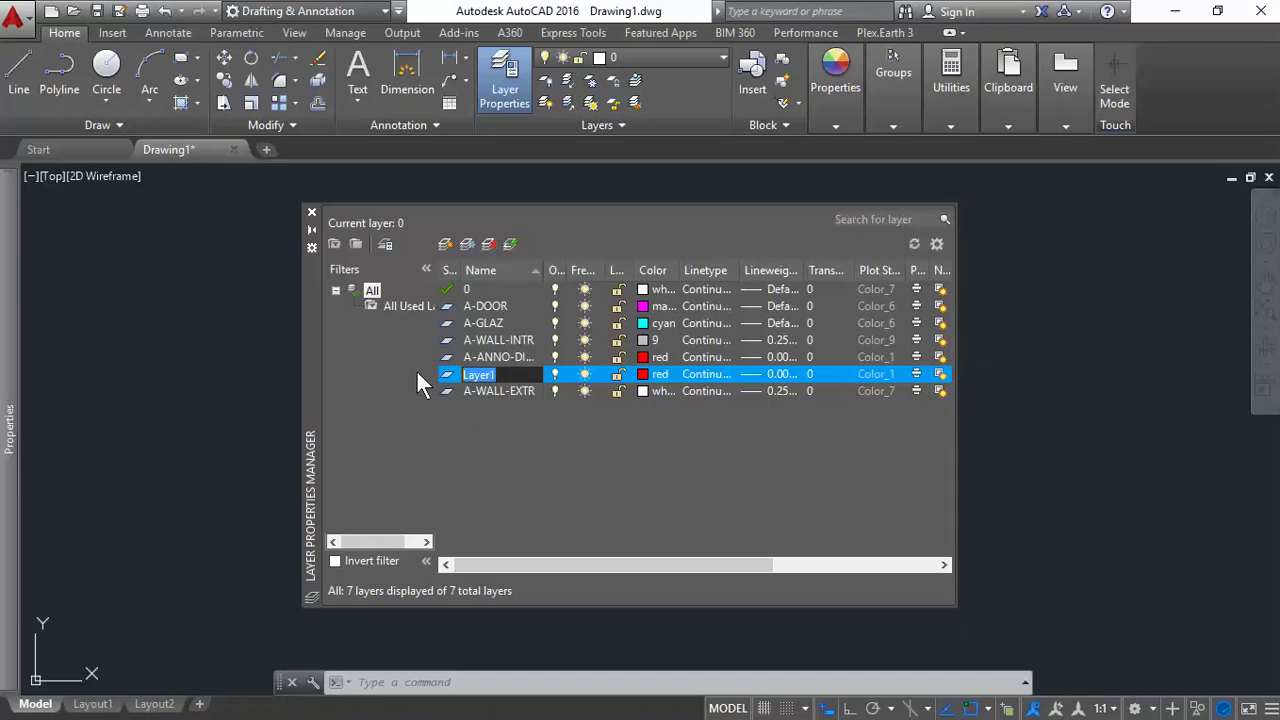
text(-AN)
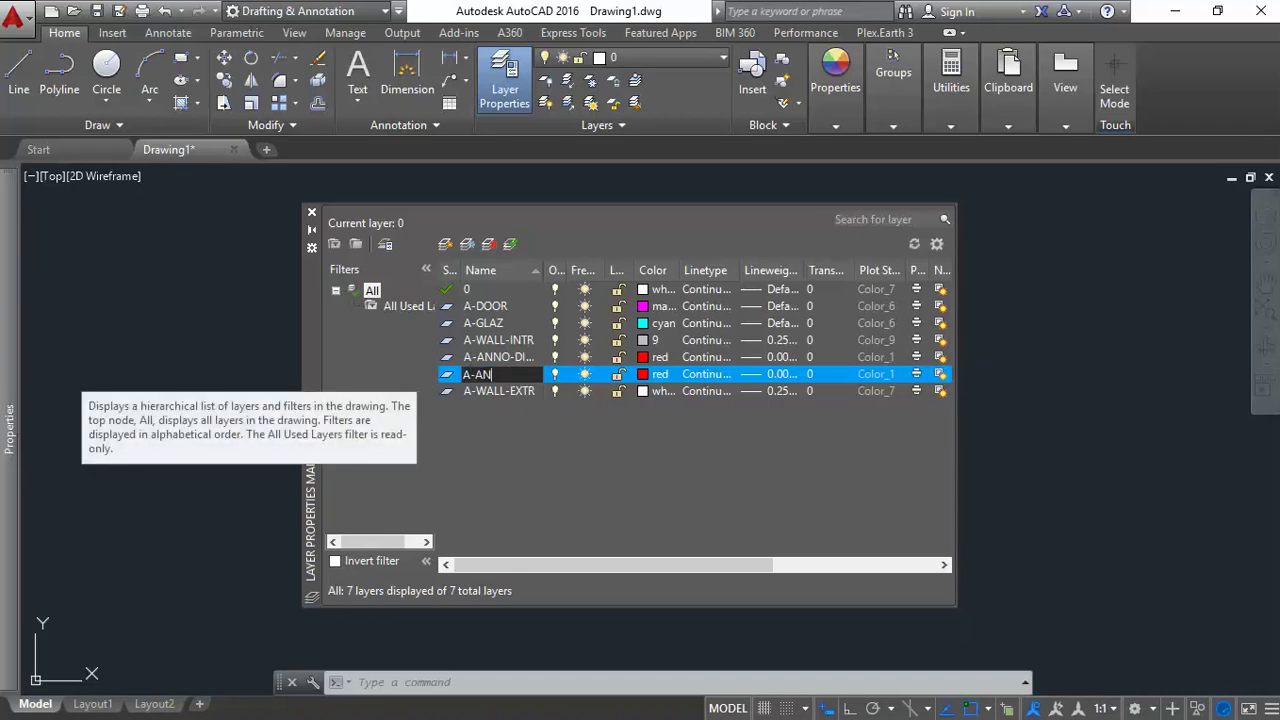
text(O-TEXT)
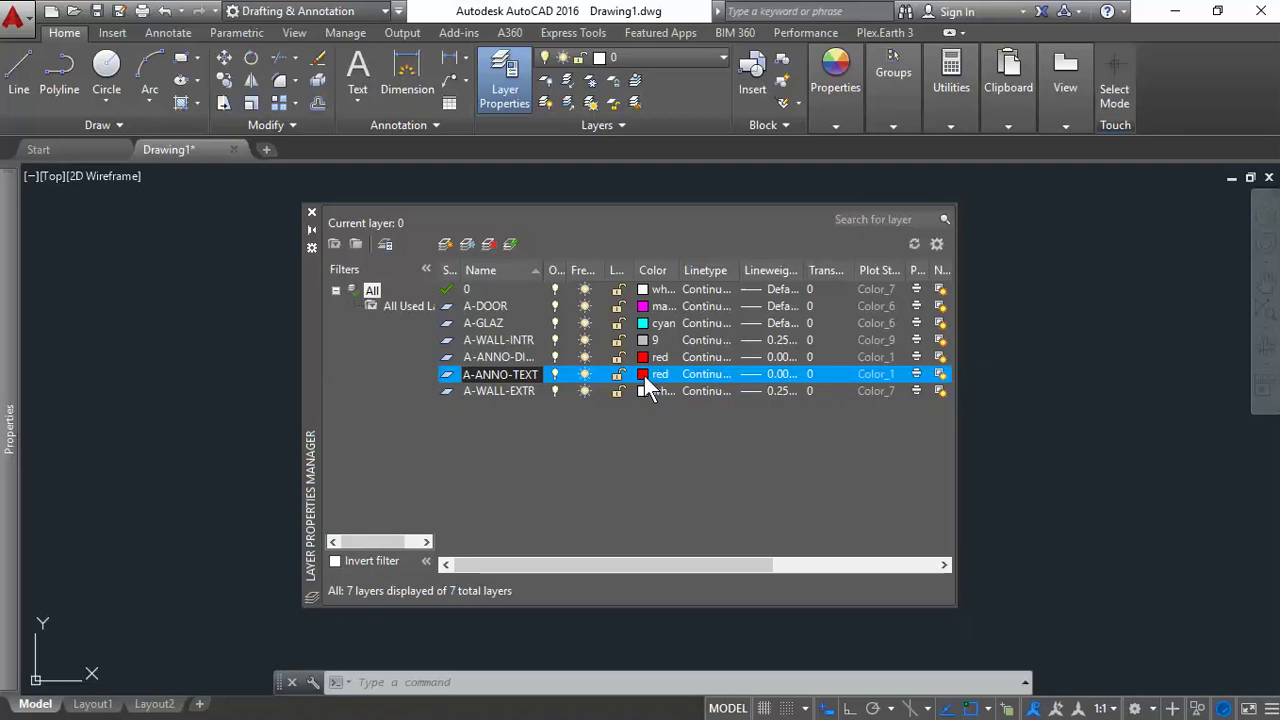
click(642, 376)
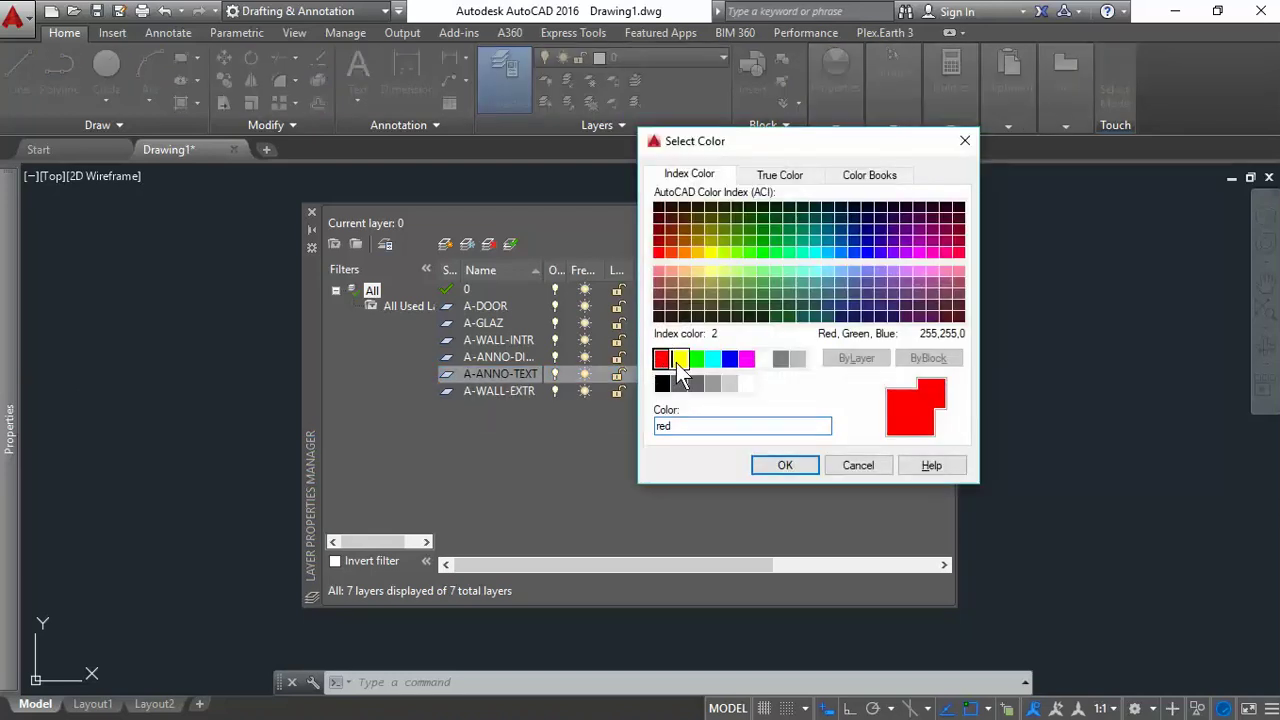
click(679, 358)
click(783, 465)
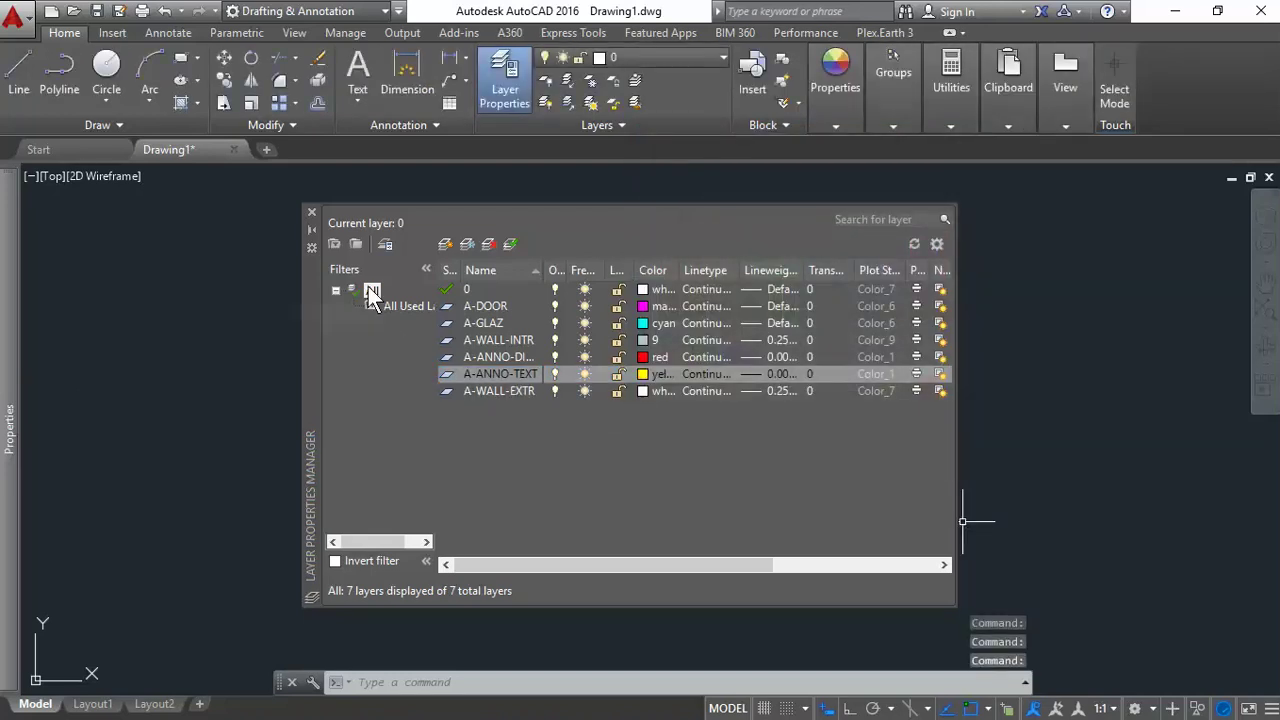
key(alt+n)
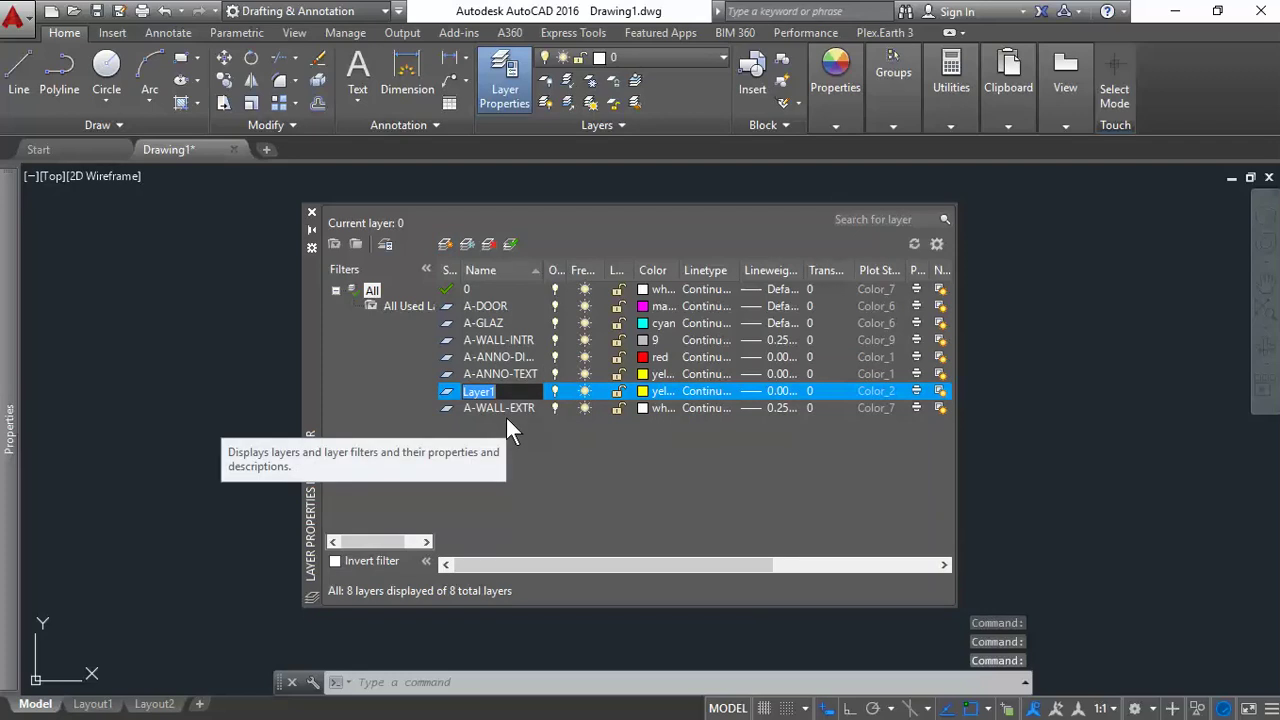
text(A-ARE)
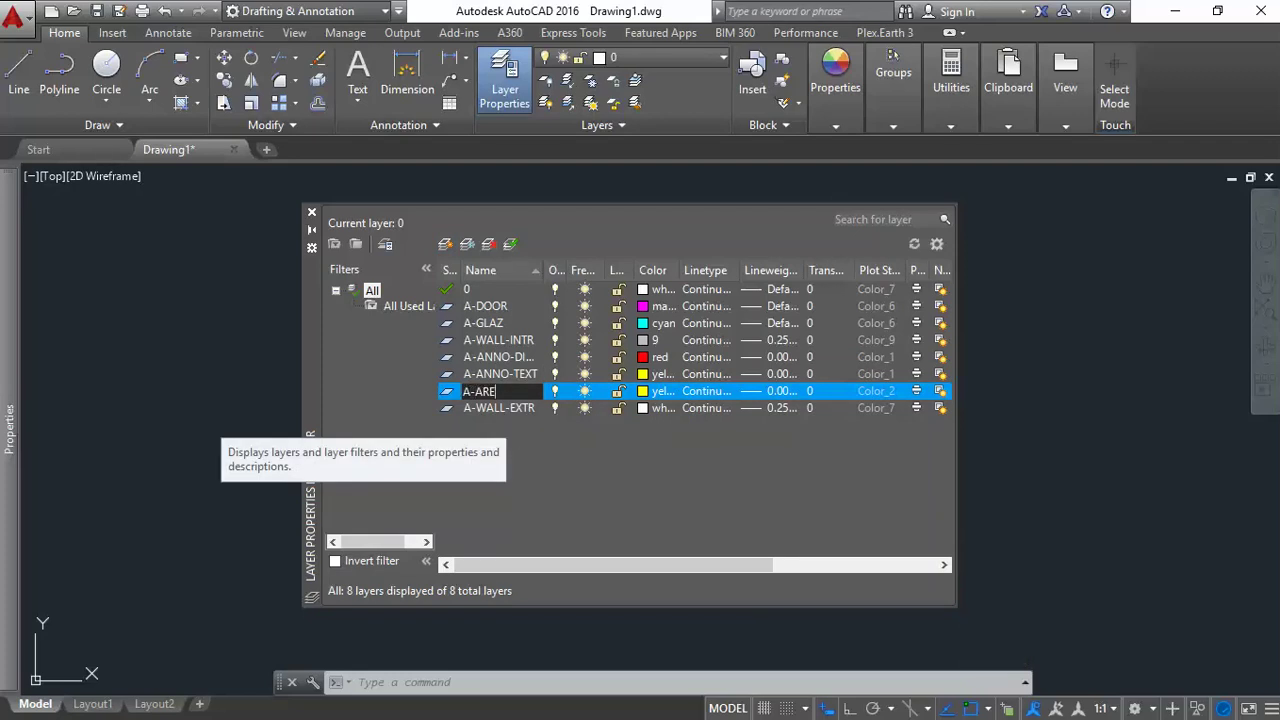
text(A-IDEN)
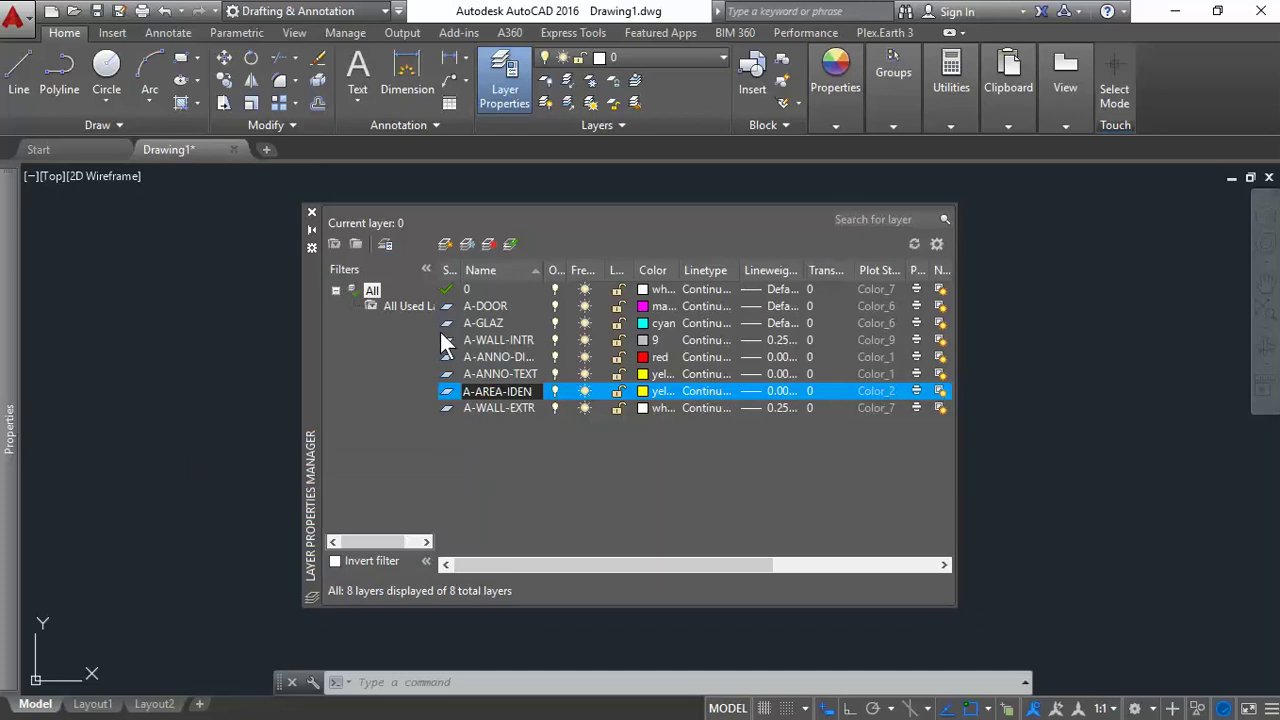
Step: Add A-FLOOR-PATT, set it and A-WALL-EXTR to colour 9, and add A-WALL-PATT
click(445, 244)
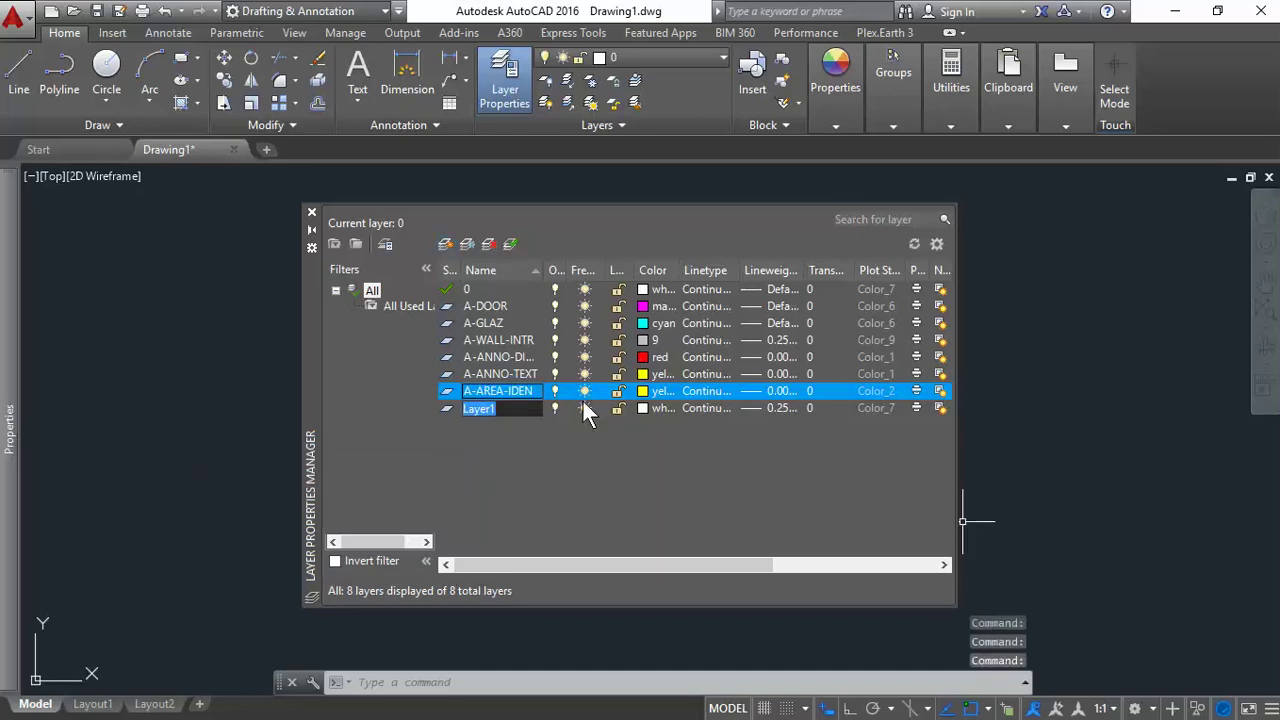
text(A-FLOOR-)
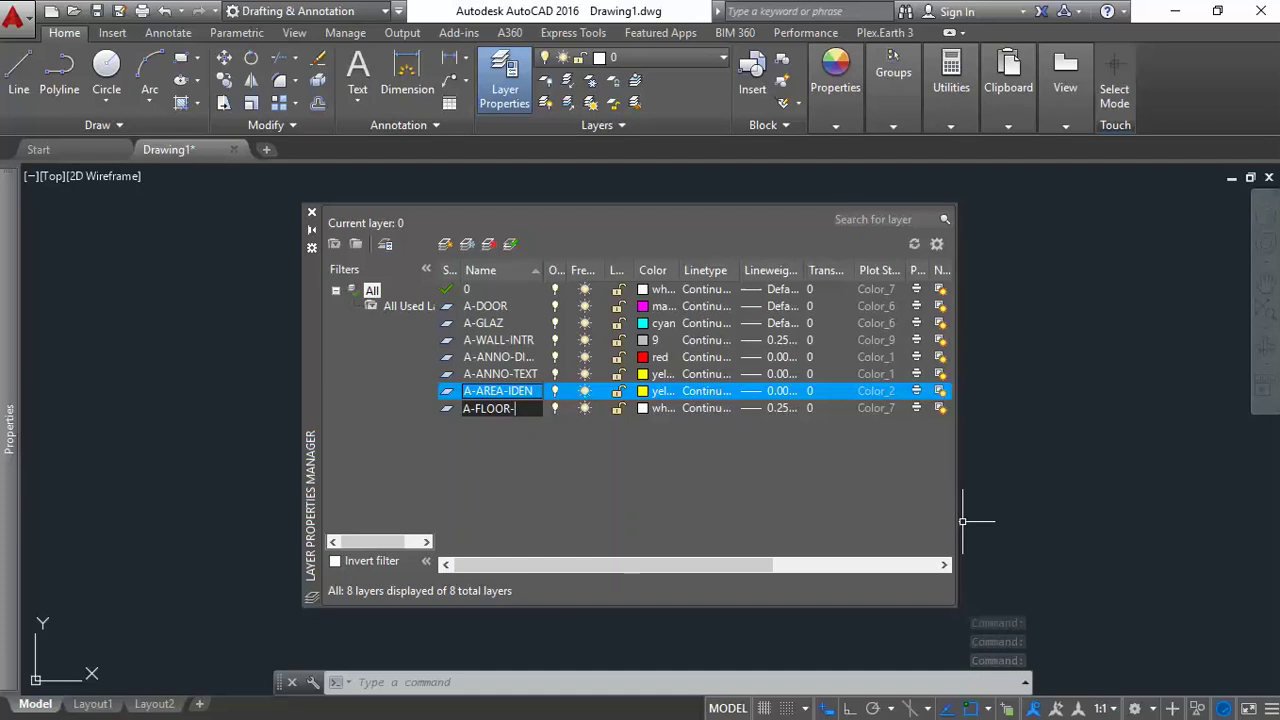
text(PATT)
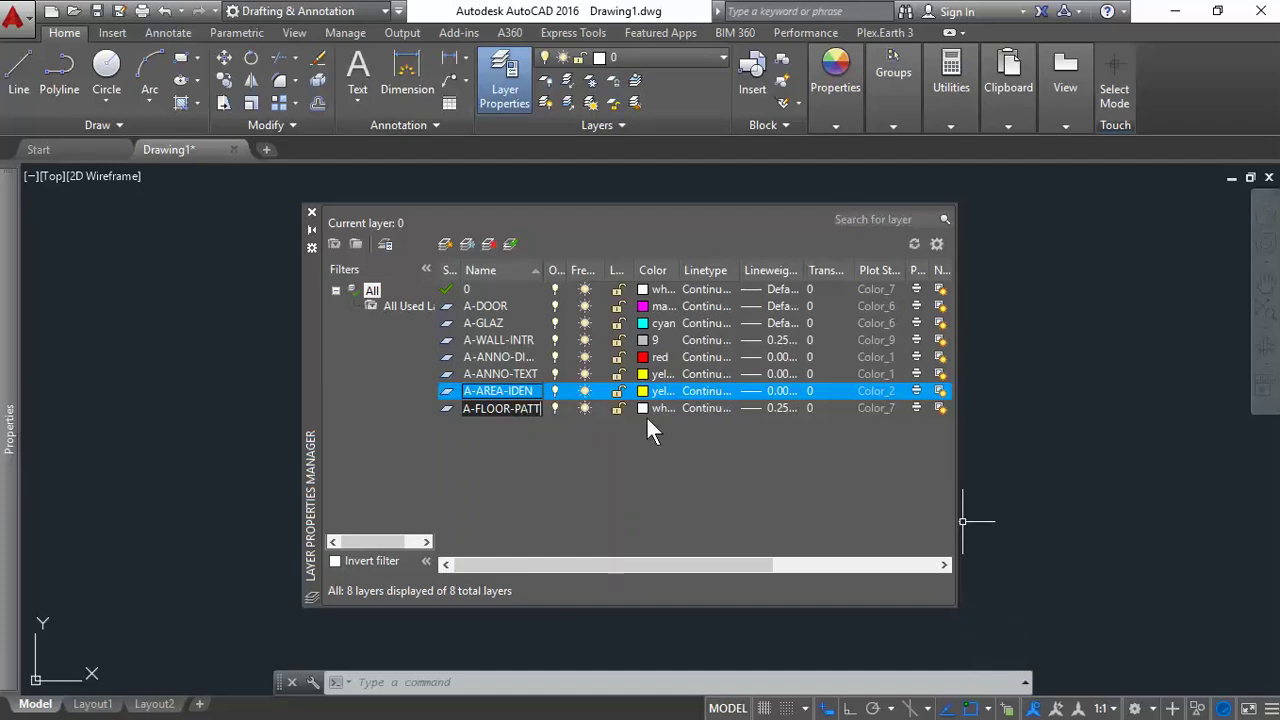
key(Return)
click(656, 408)
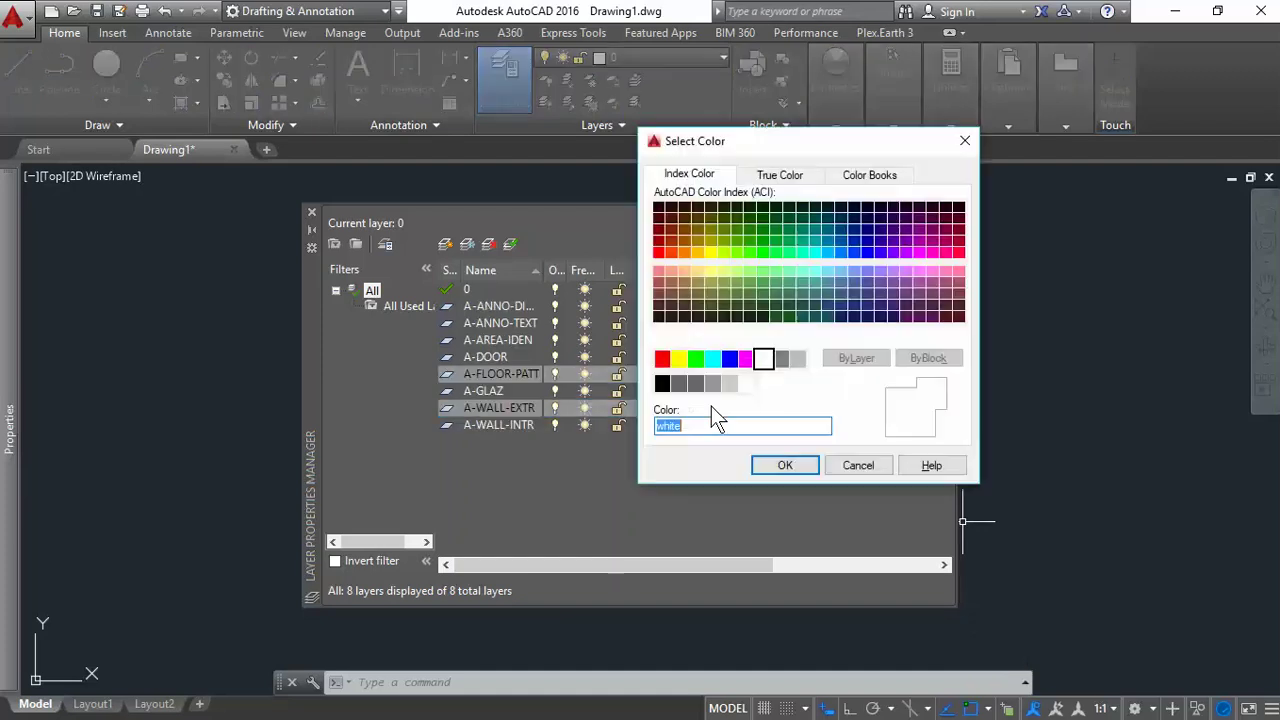
click(800, 362)
click(800, 463)
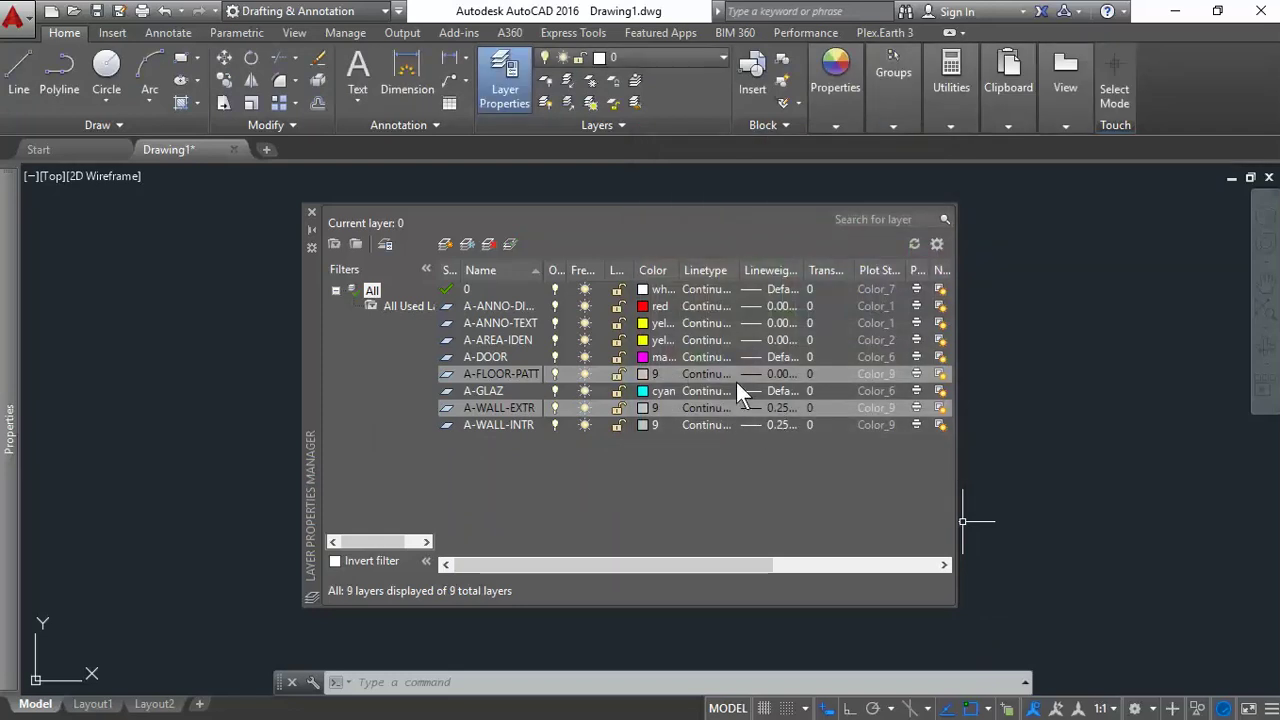
click(446, 245)
text(A-WALL-PATT)
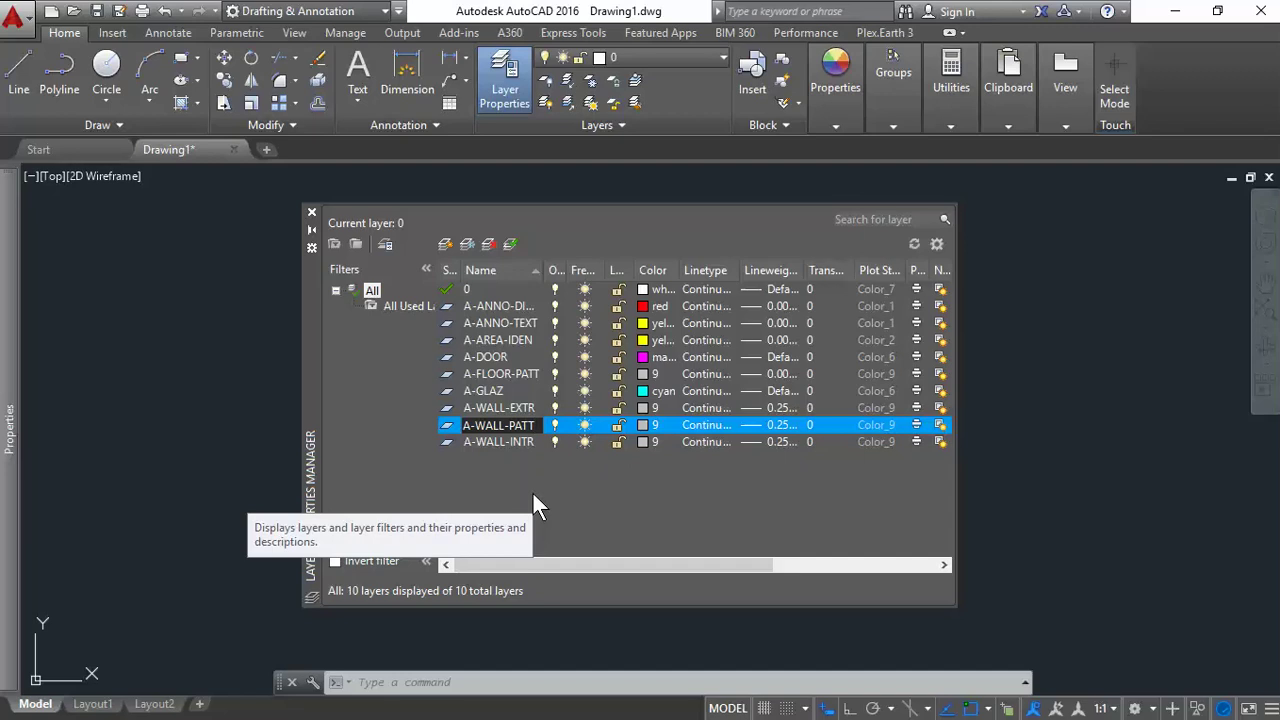
Step: Add an A-ROOF-OUTLN layer and pick magenta for it and A-WALL-INTR
click(447, 246)
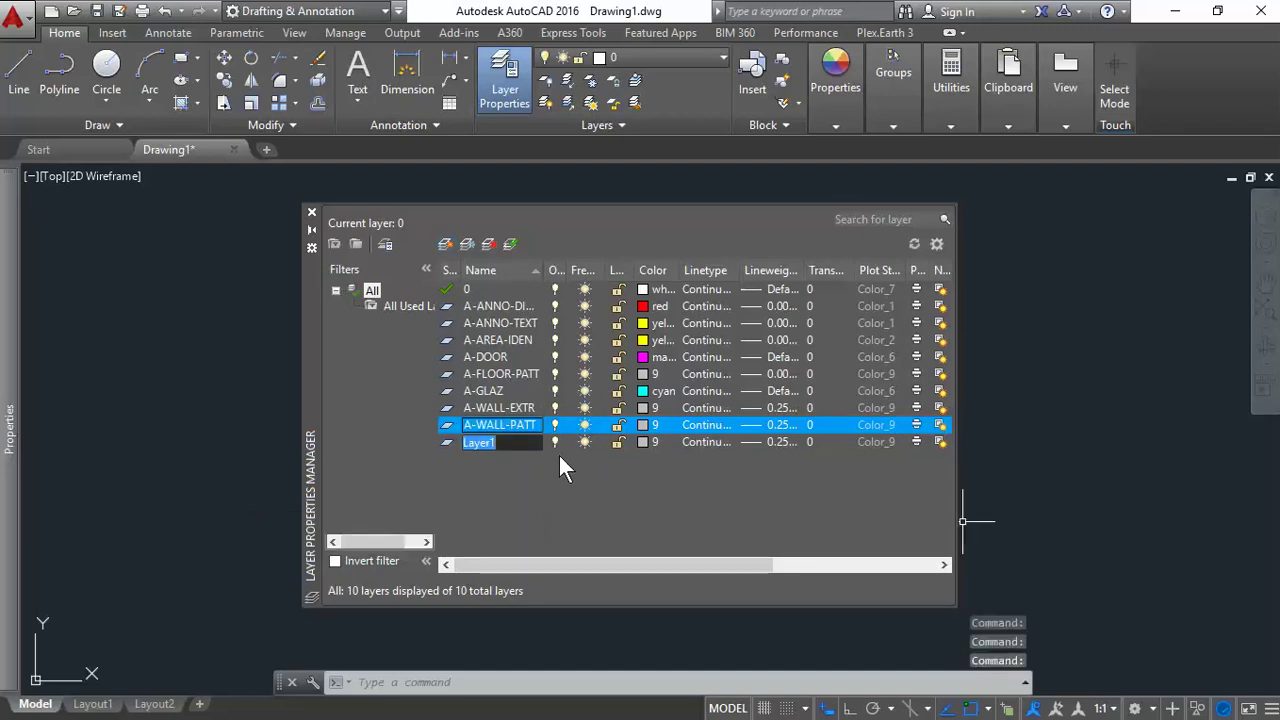
text(A-)
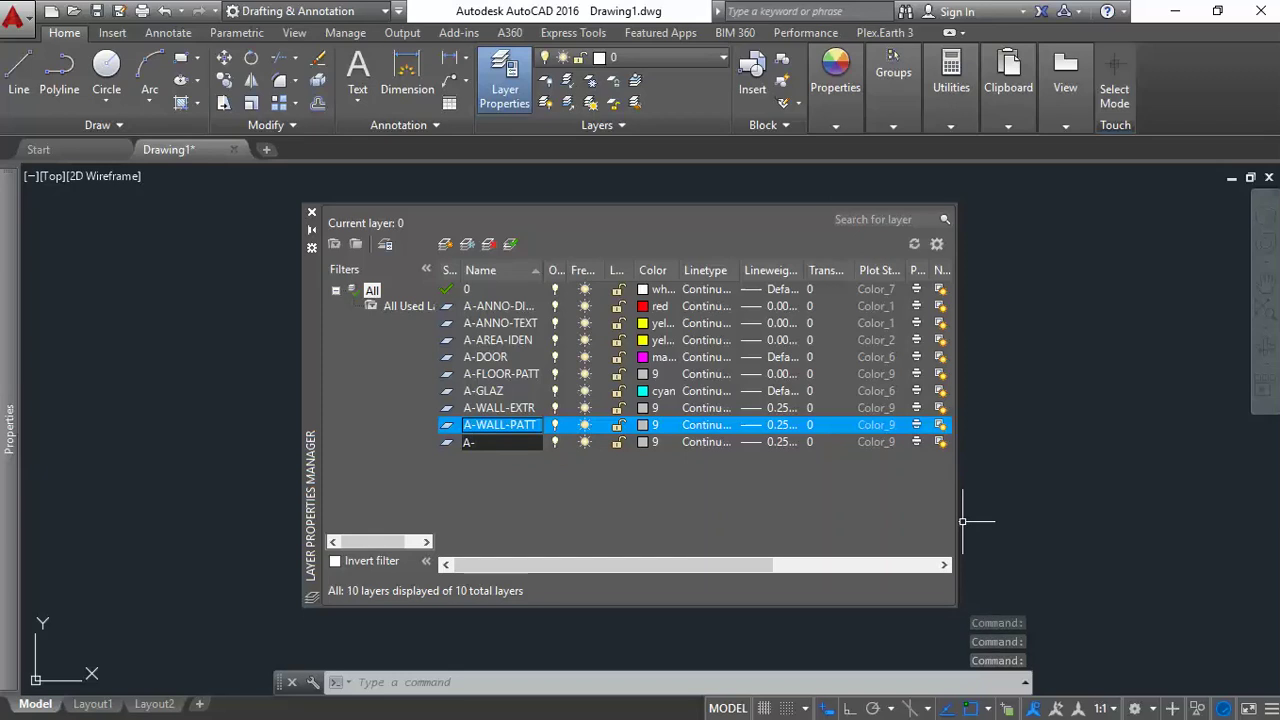
text(R)
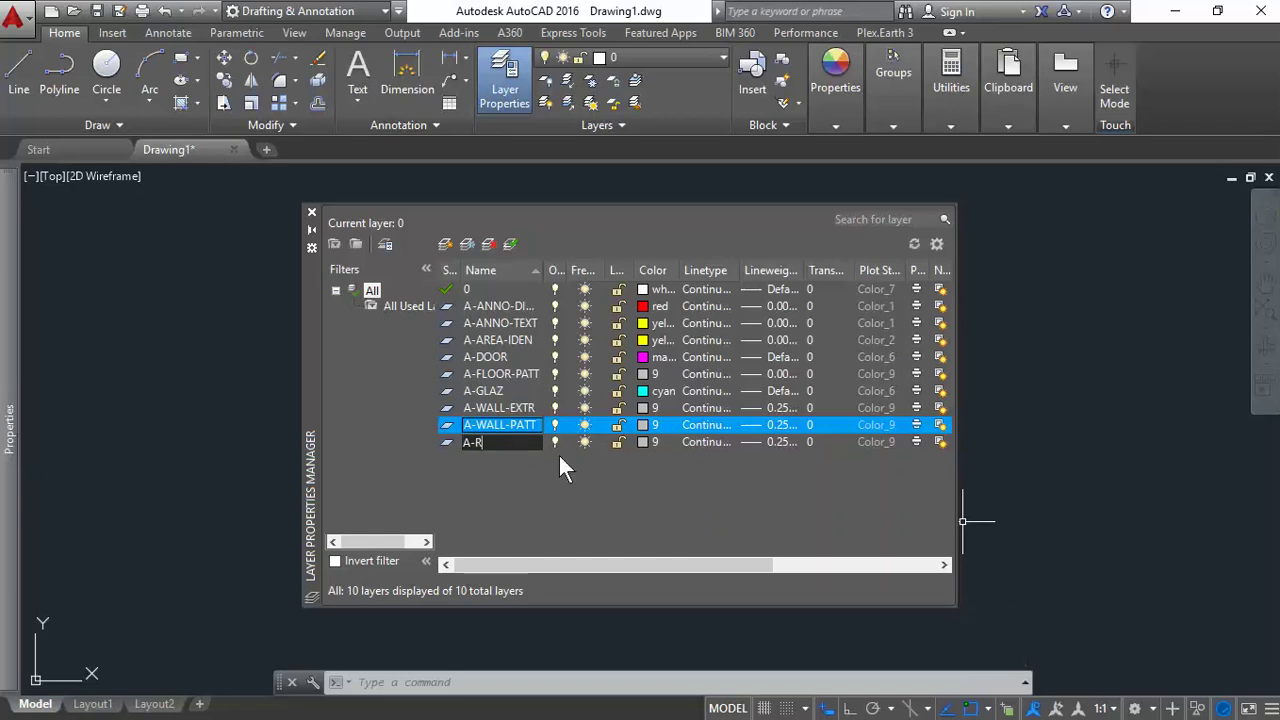
text(OOF)
text(-OUT)
text(LN)
key(Return)
ctrl+click(643, 441)
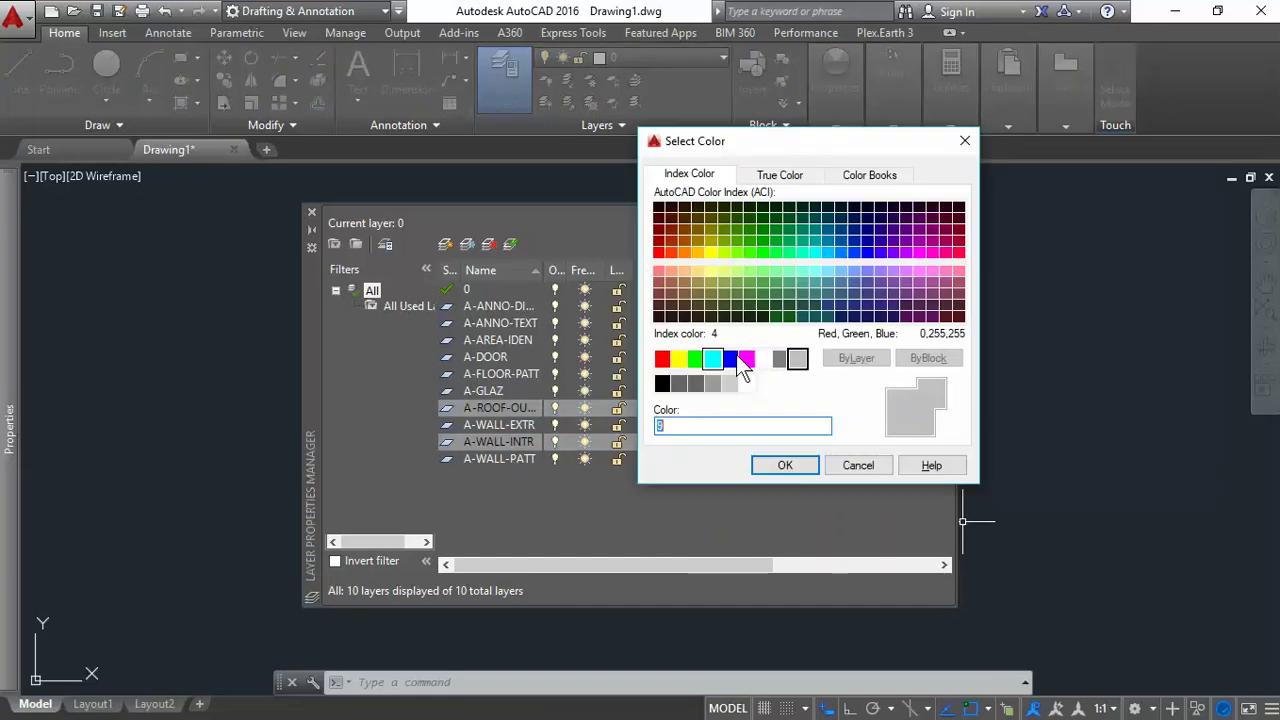
click(860, 466)
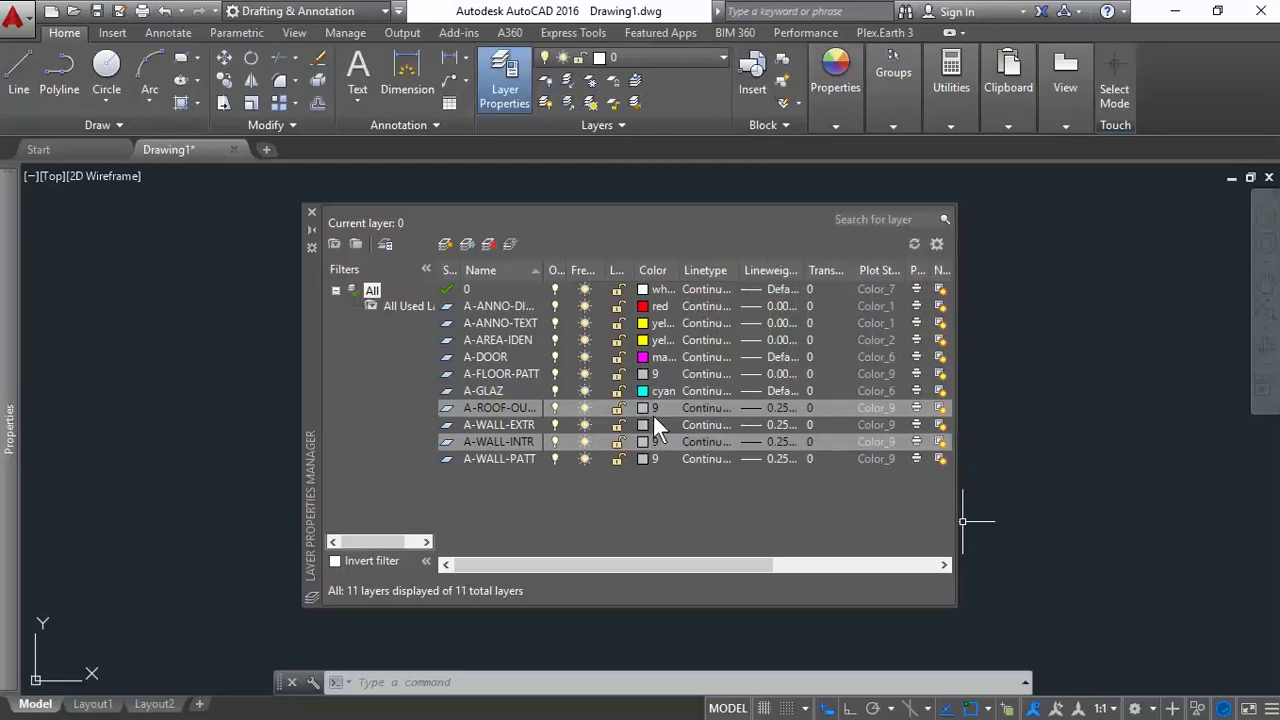
click(649, 413)
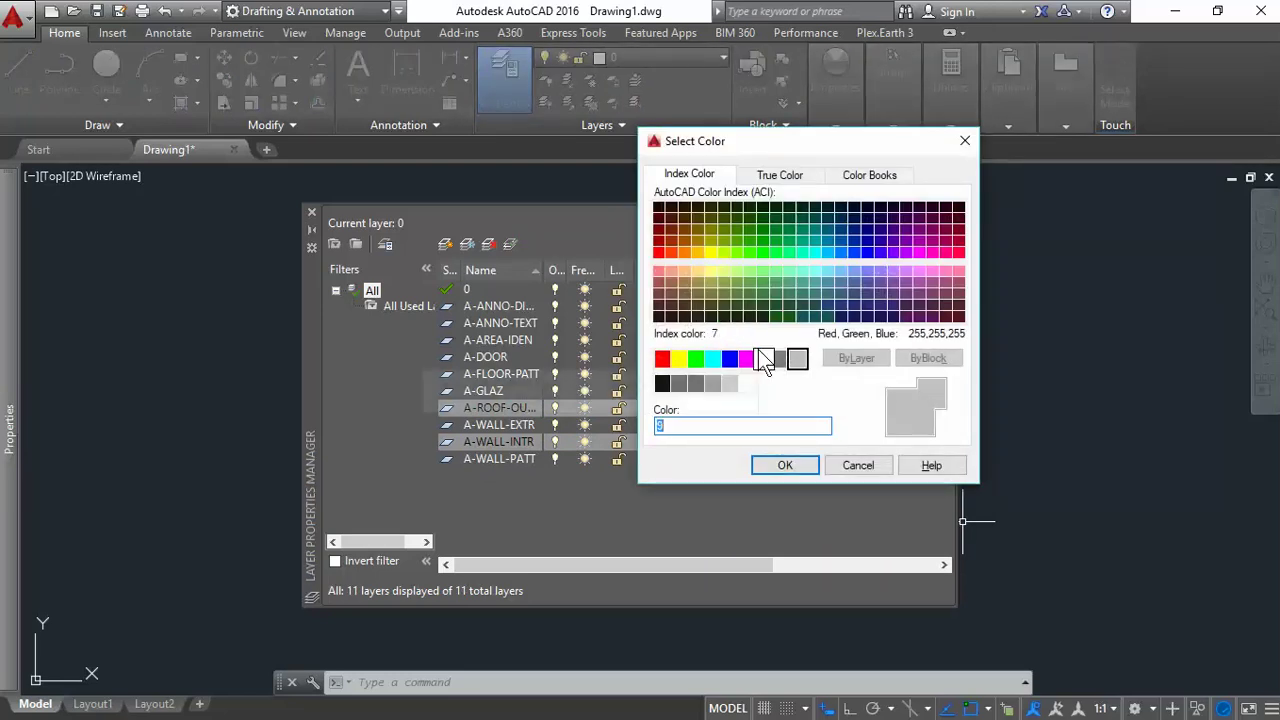
click(746, 358)
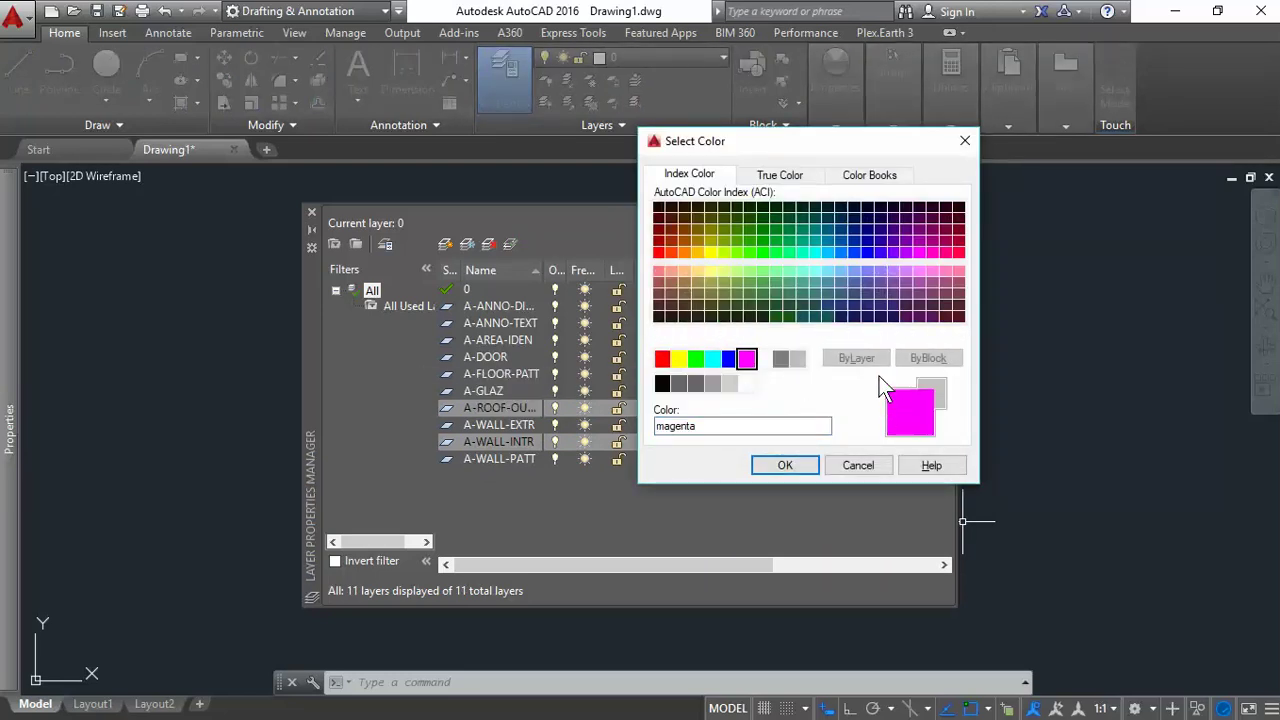
Step: Confirm magenta, then load and assign ACAD_ISO03W100 to A-ROOF-OUTLN and A-WALL-INTR
click(783, 466)
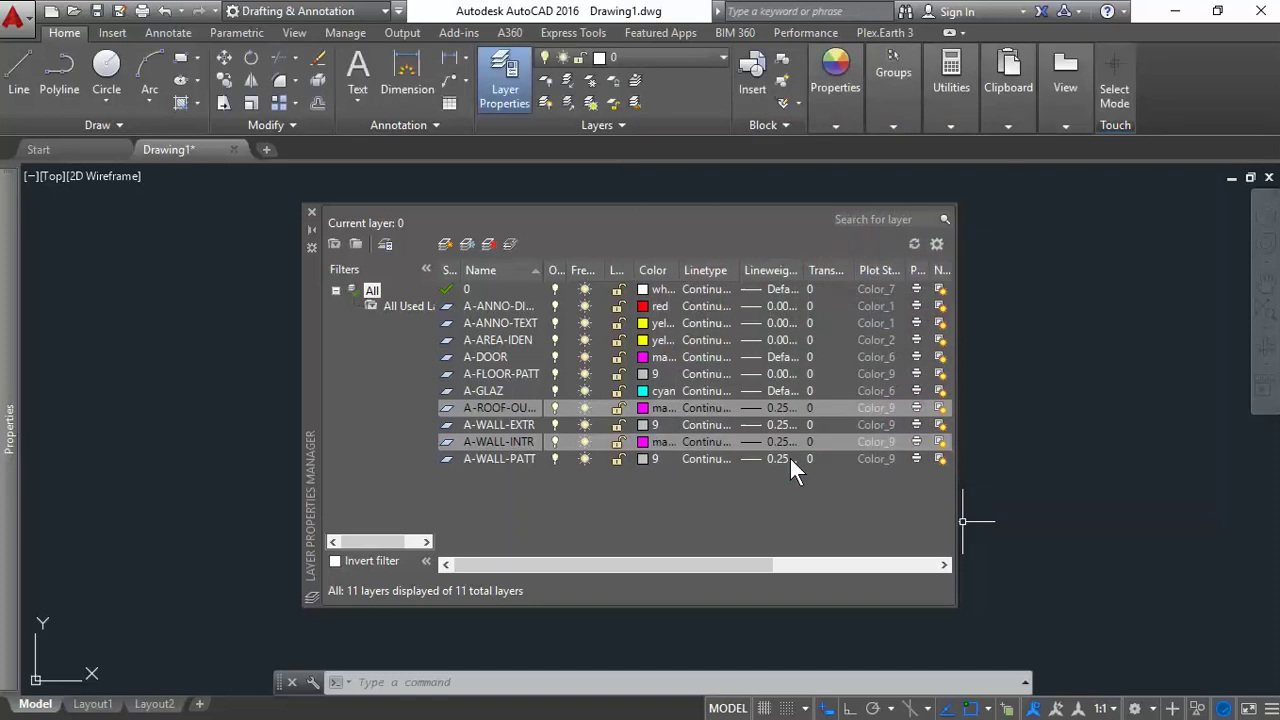
click(715, 404)
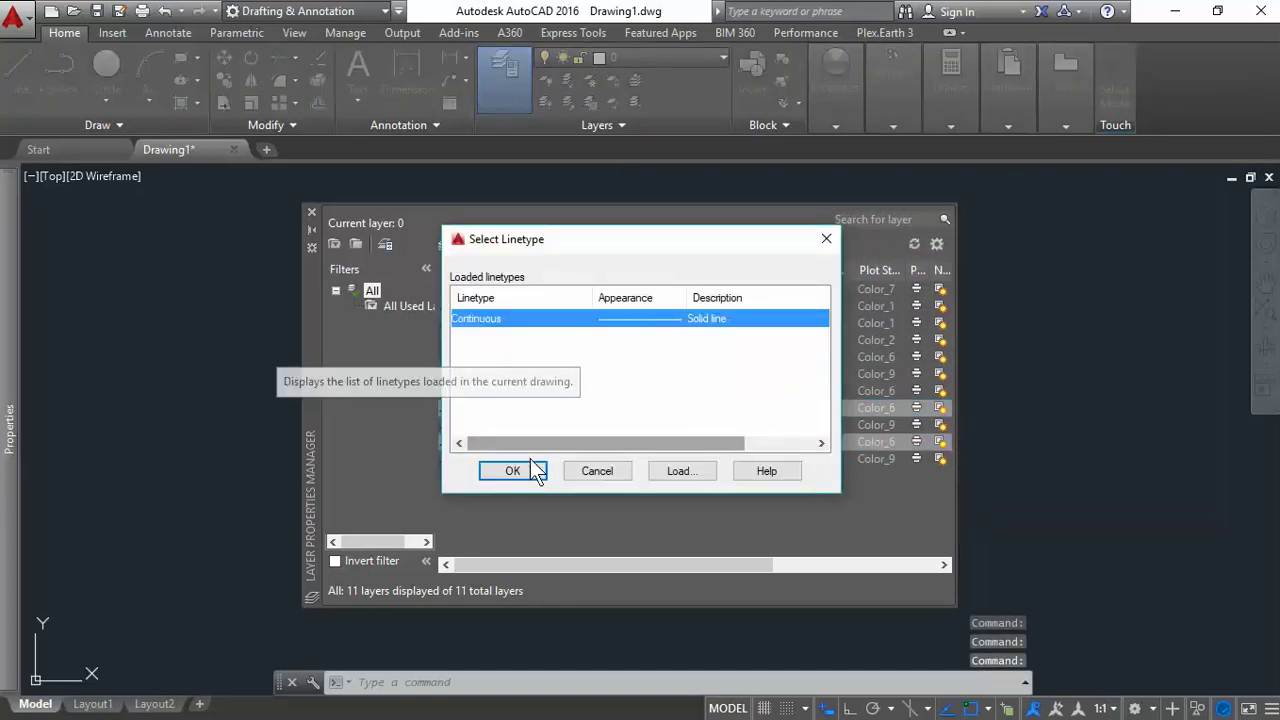
click(680, 470)
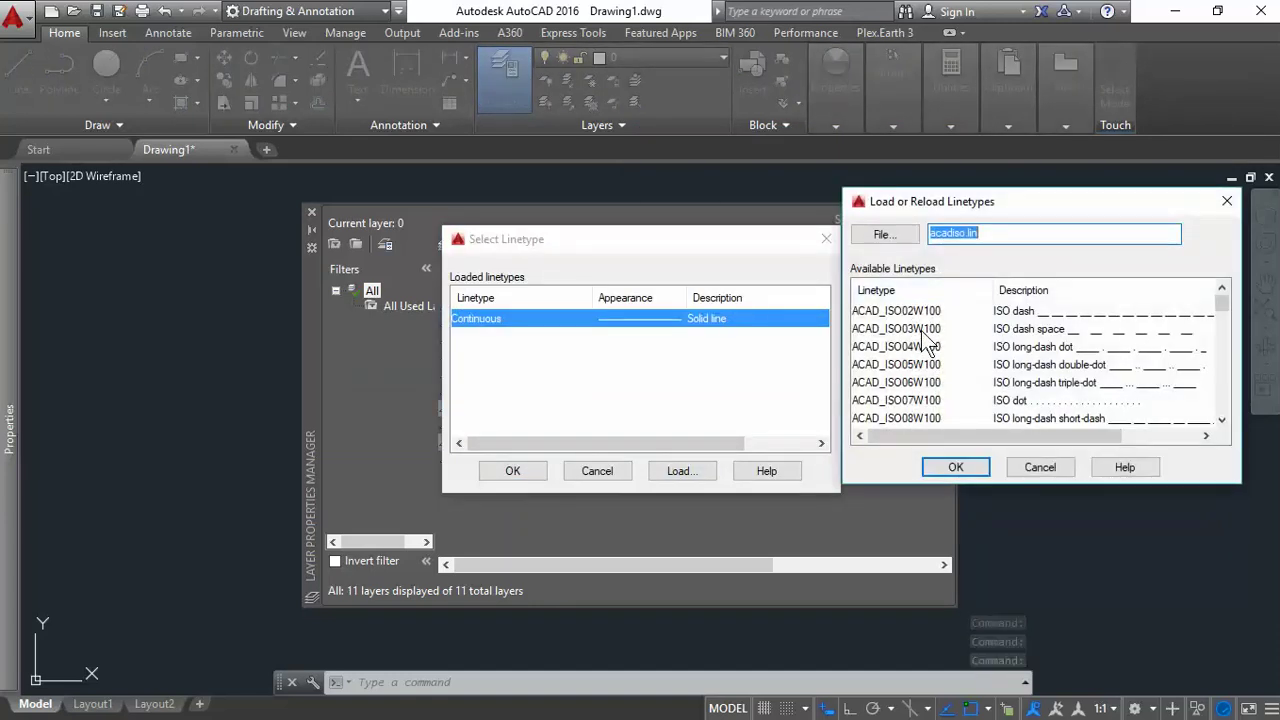
click(922, 331)
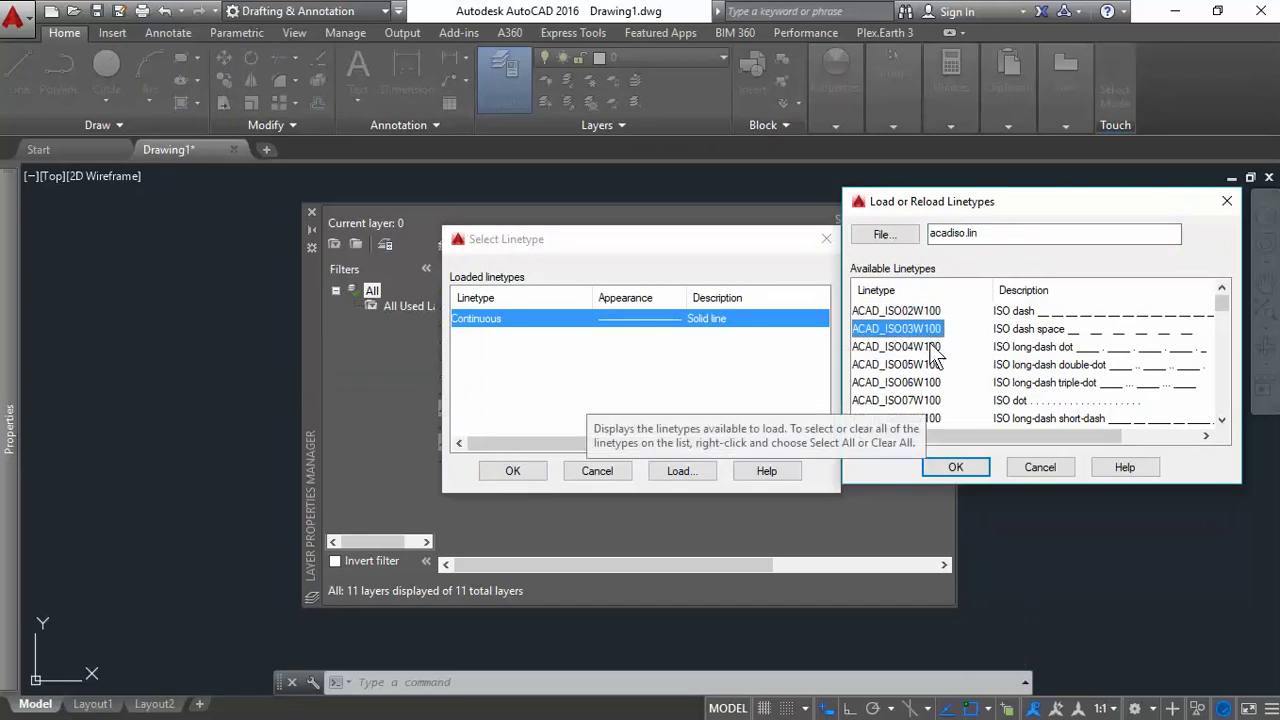
click(975, 470)
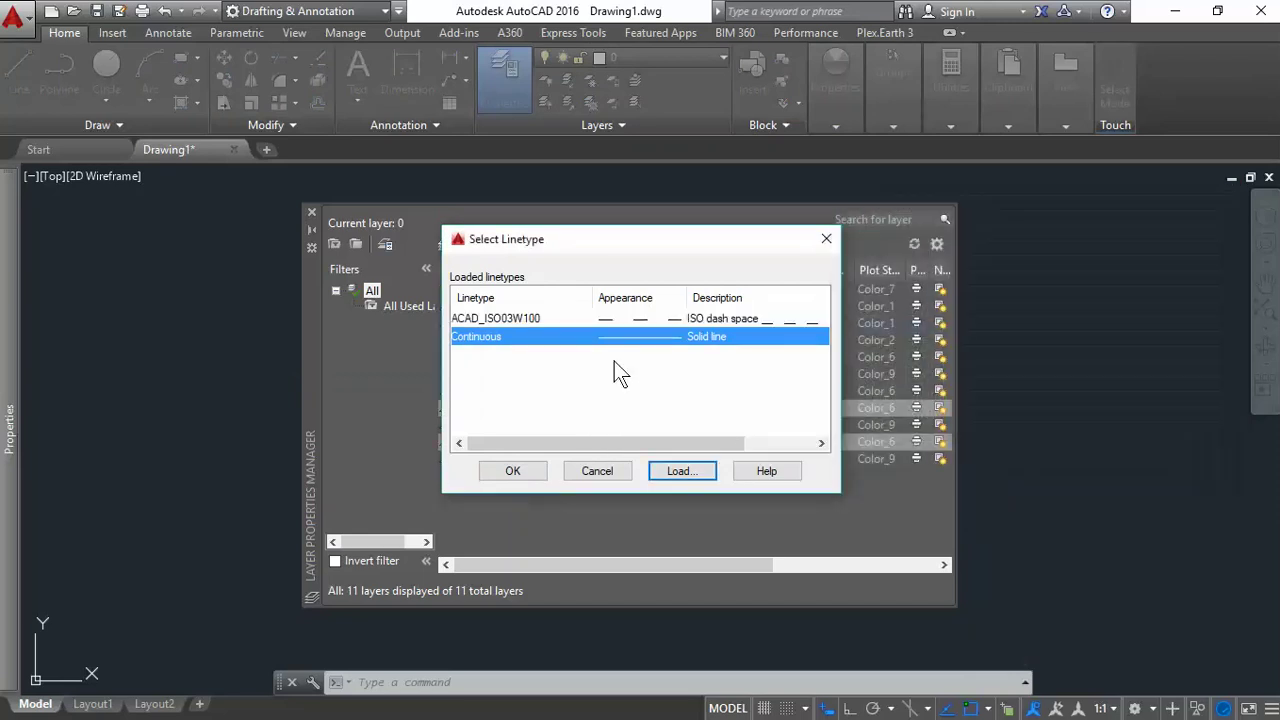
click(518, 320)
click(534, 468)
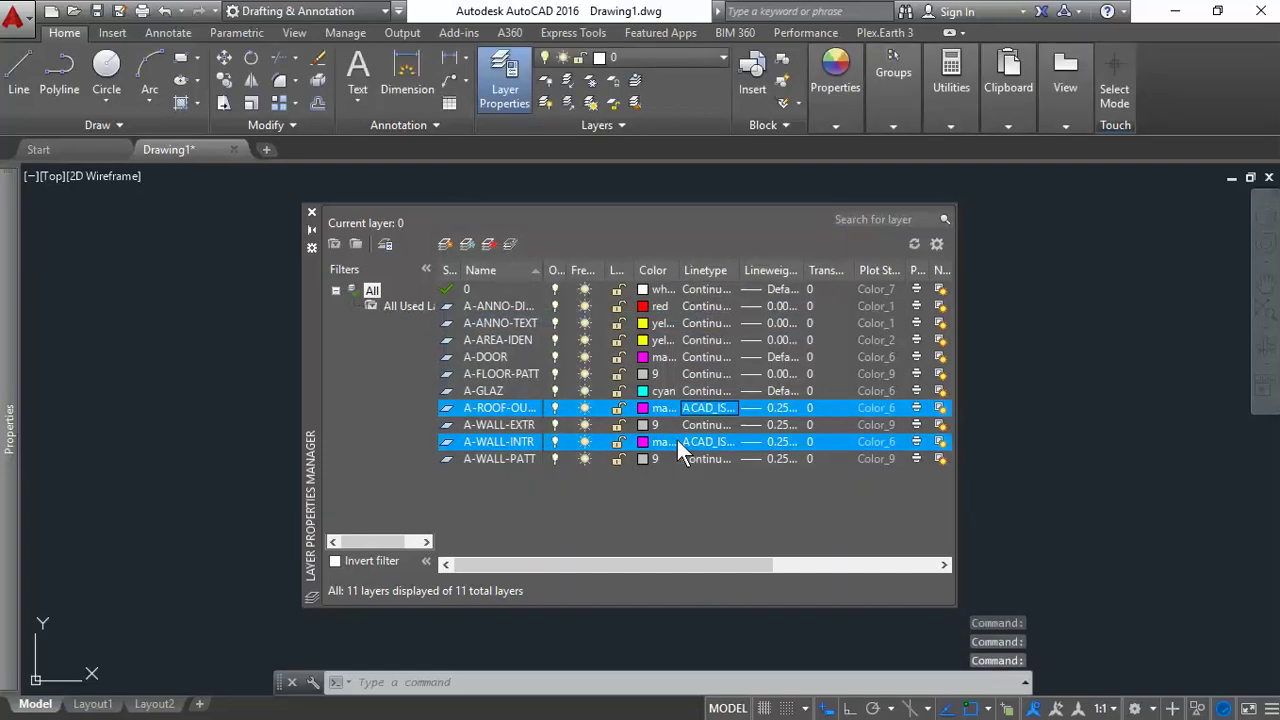
ctrl+click(532, 445)
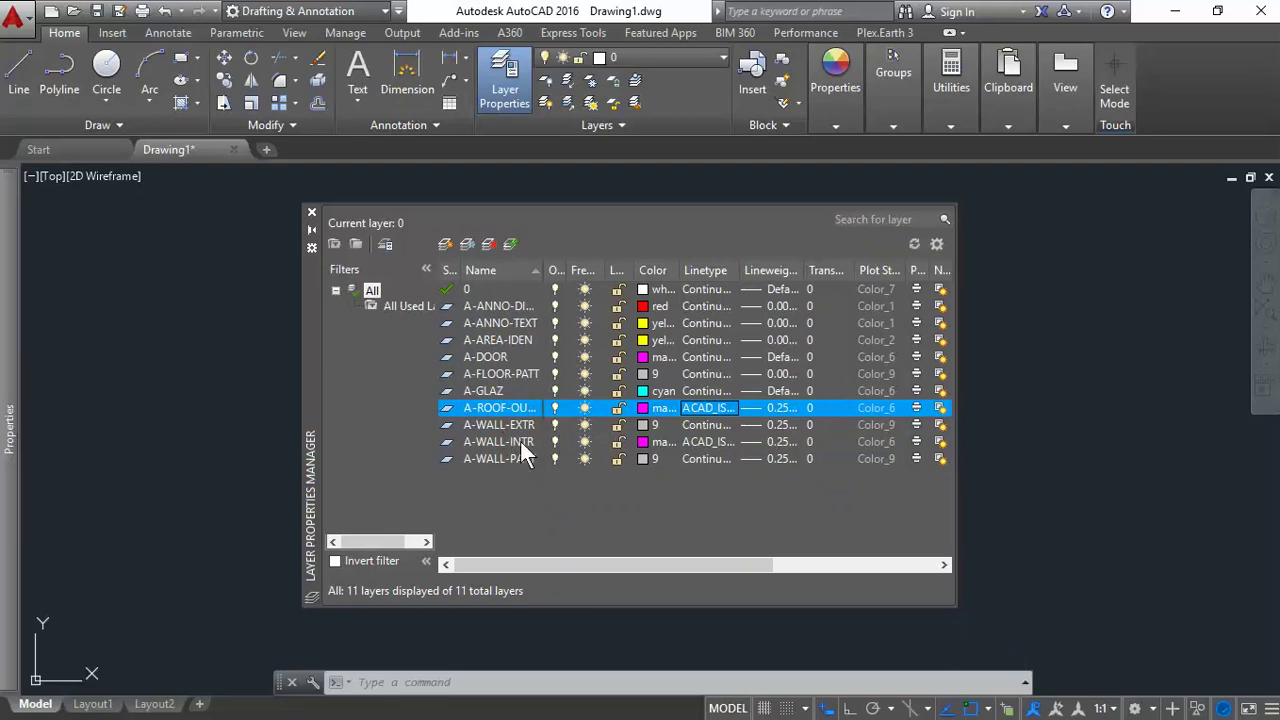
Step: Set the A-WALL-EXTR layer colour to white
click(643, 425)
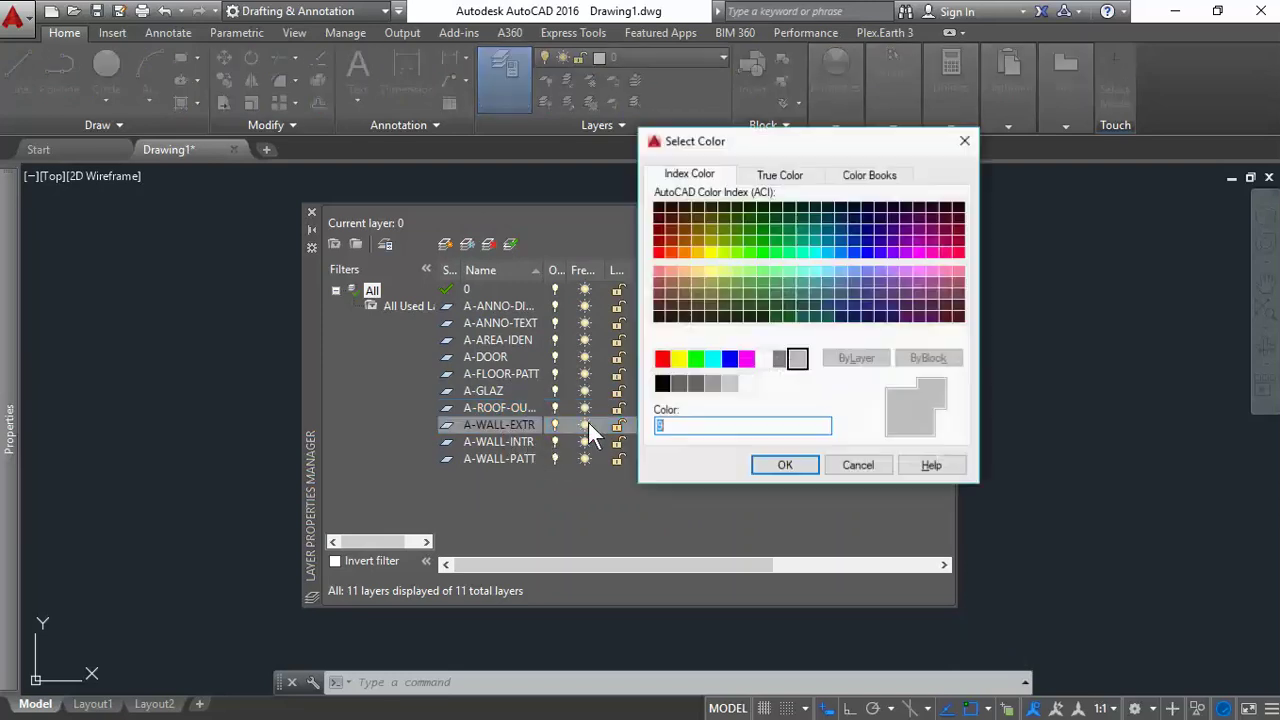
click(771, 363)
click(801, 468)
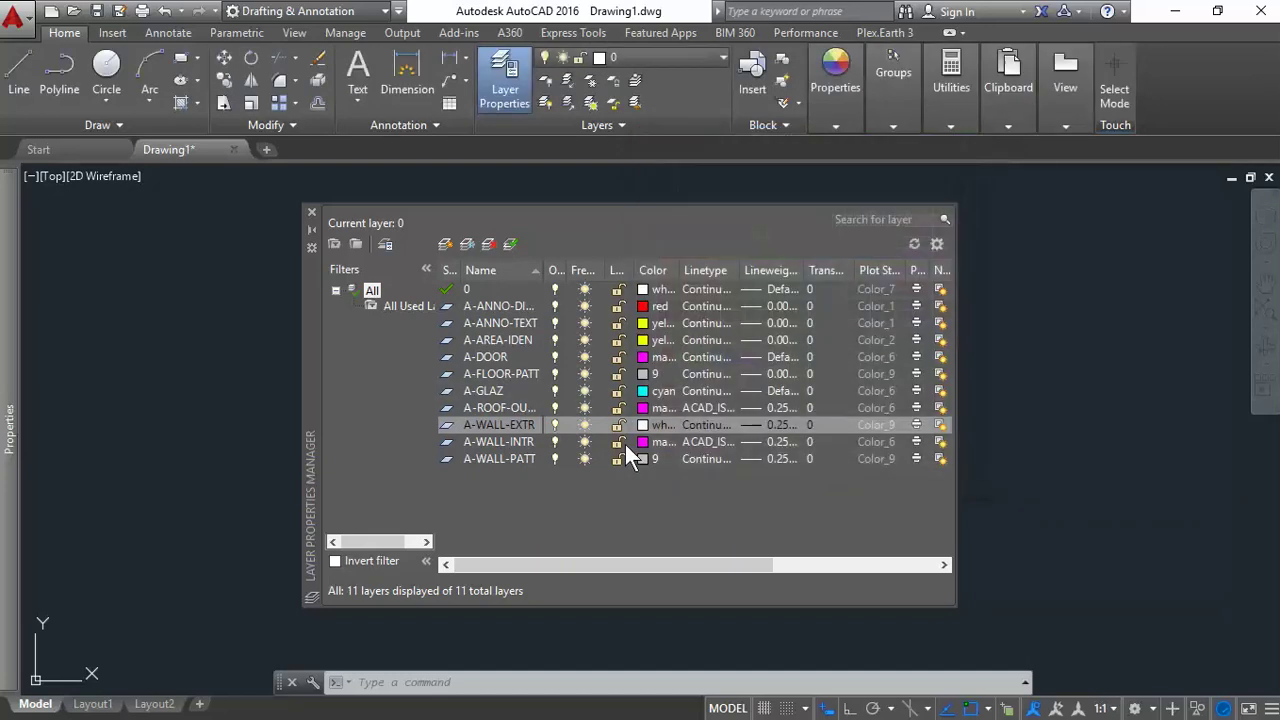
Step: Change the A-WALL-INTR layer colour to grey index 8
click(522, 441)
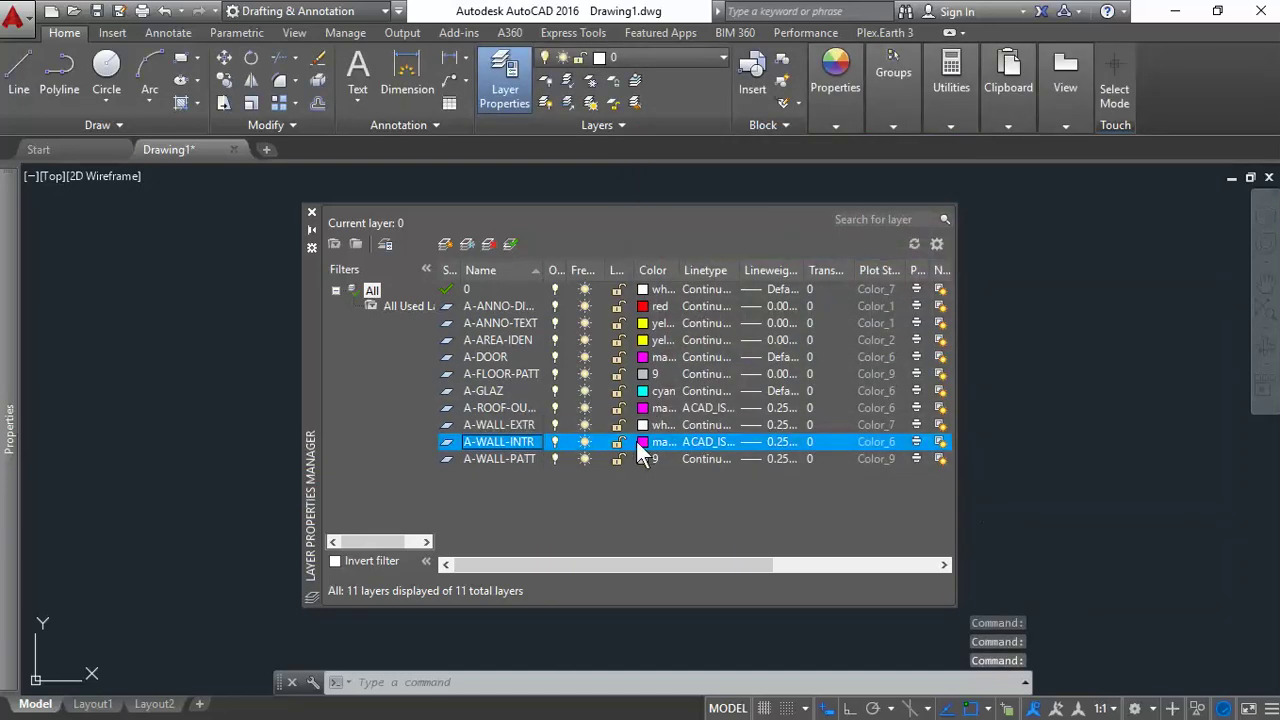
click(644, 443)
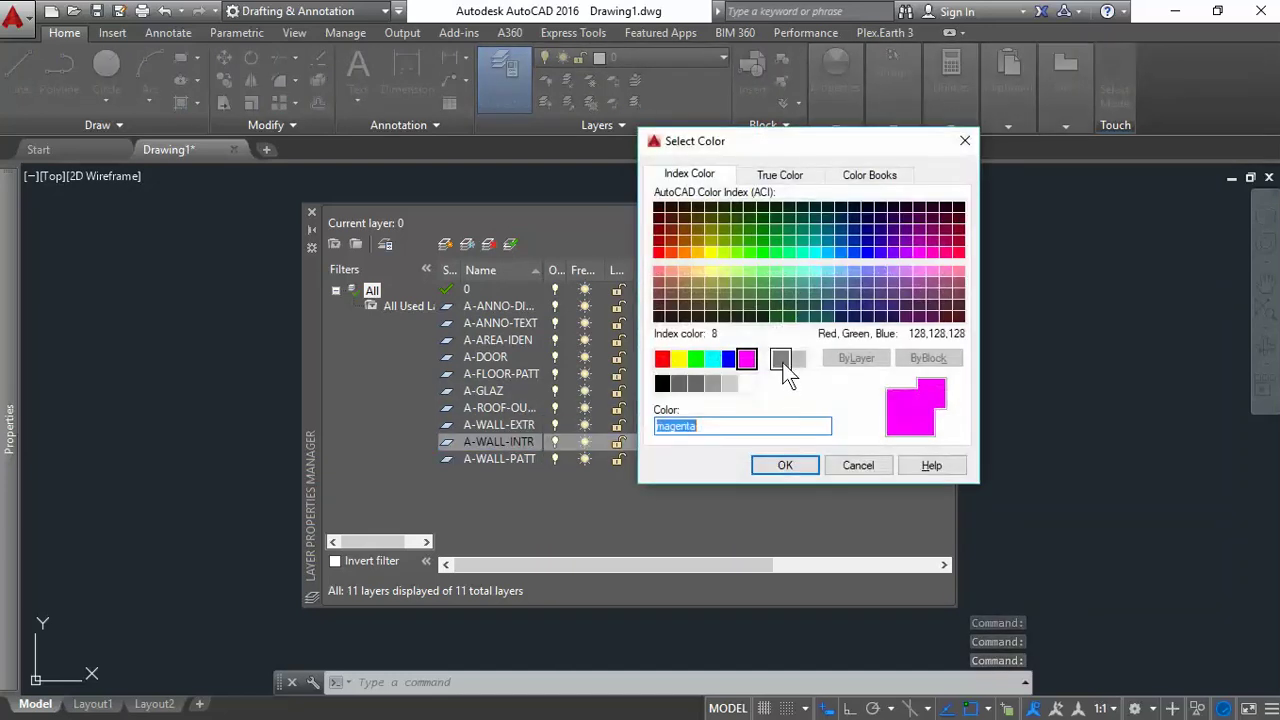
click(781, 360)
click(785, 465)
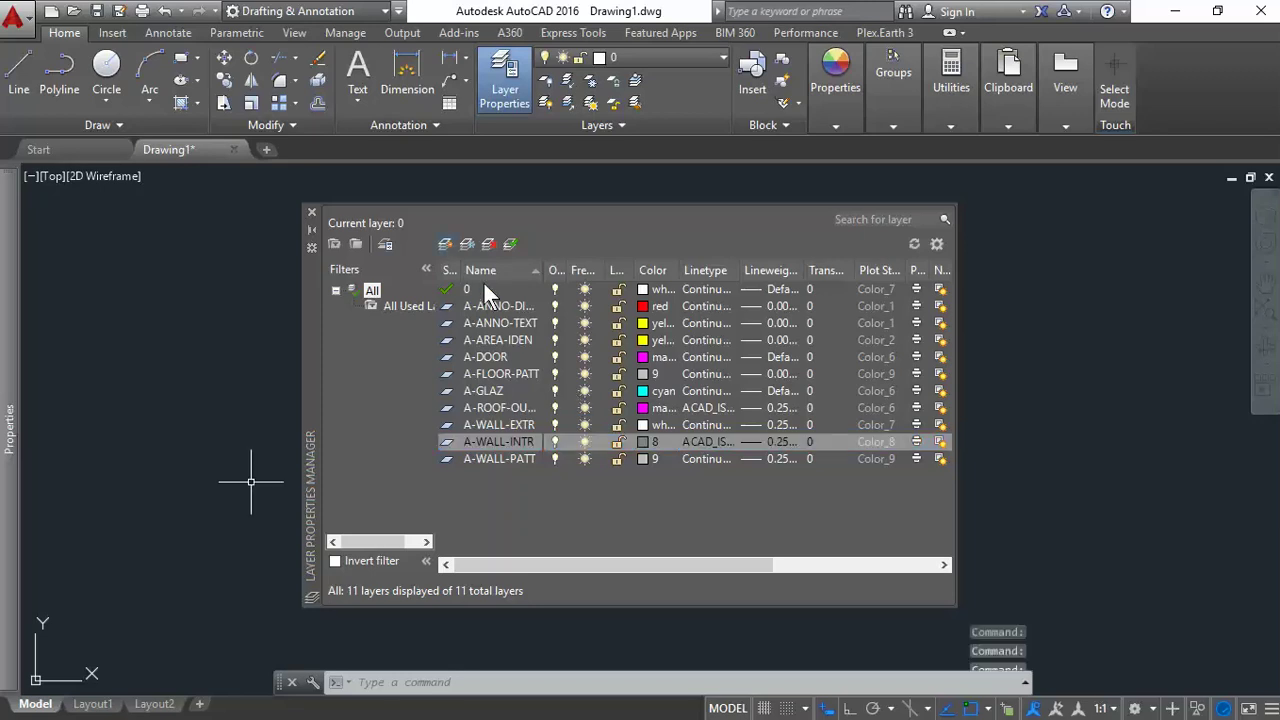
Step: Create a new layer named I-FURN
click(445, 244)
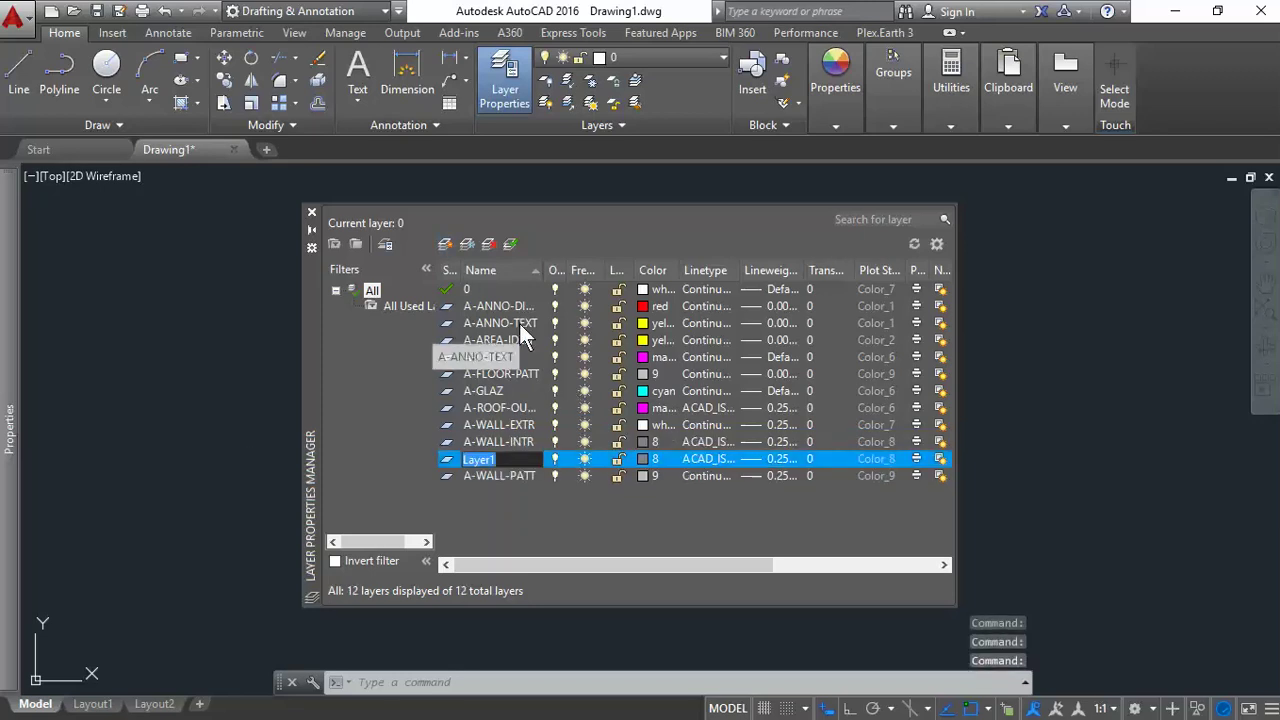
key(BackSpace)
text(I-FURN)
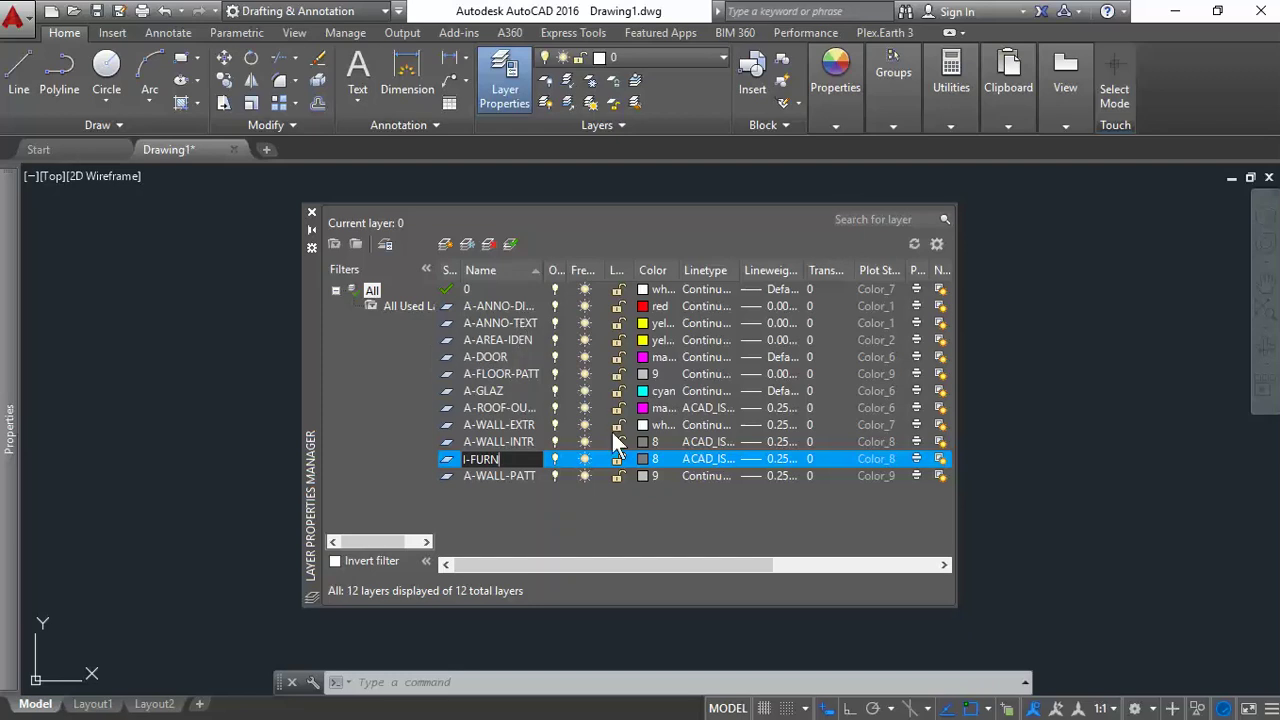
key(BackSpace)
key(BackSpace)
key(BackSpace)
key(BackSpace)
key(BackSpace)
key(BackSpace)
Step: Set the I-FURN layer colour to index 11
click(648, 460)
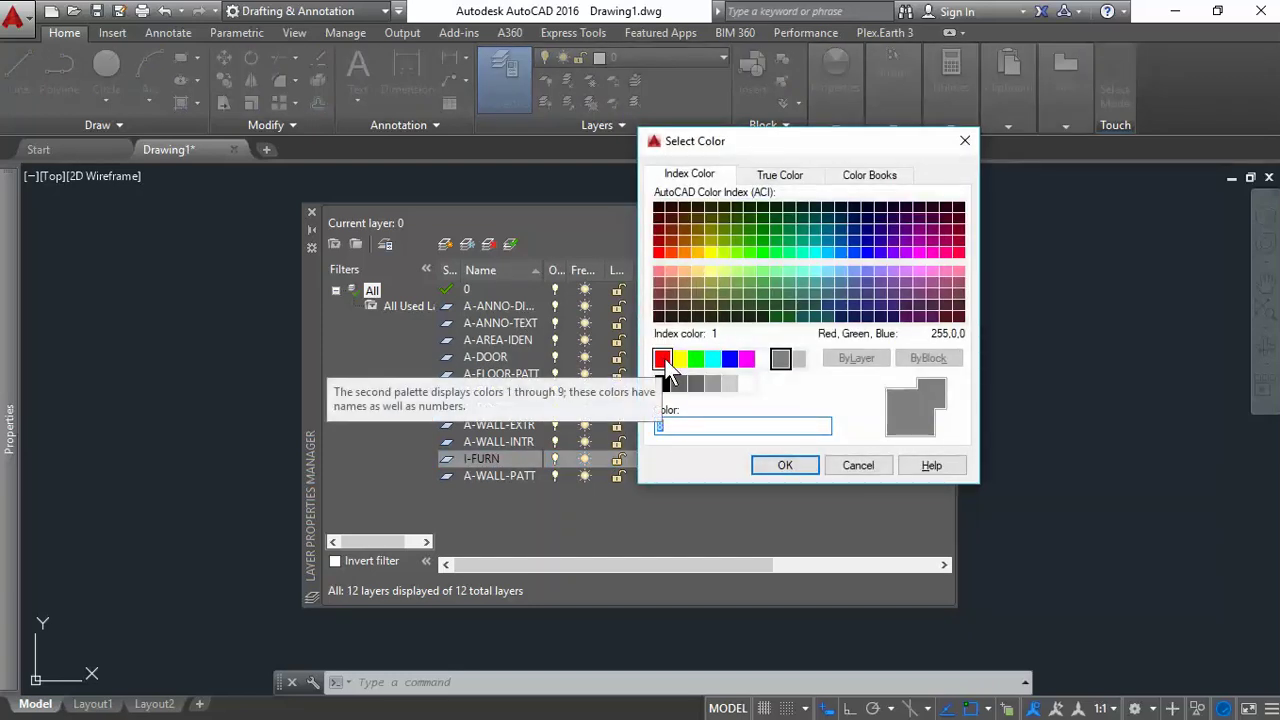
click(660, 272)
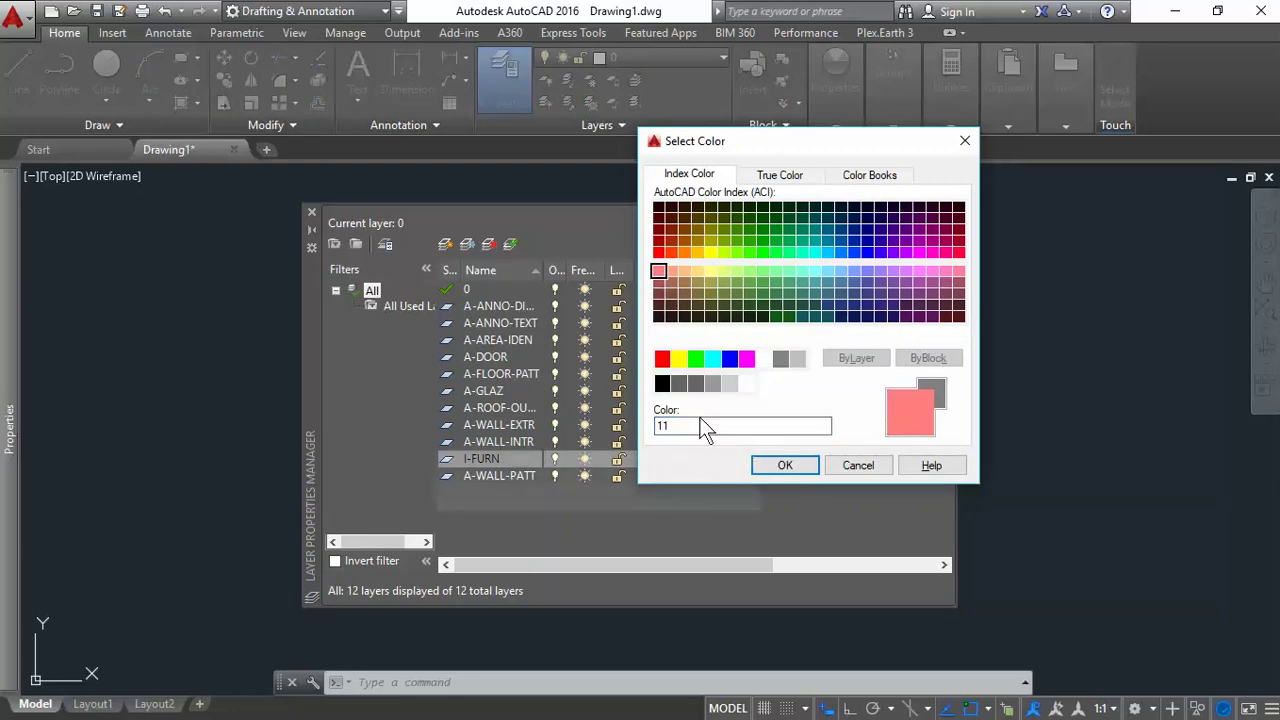
click(788, 468)
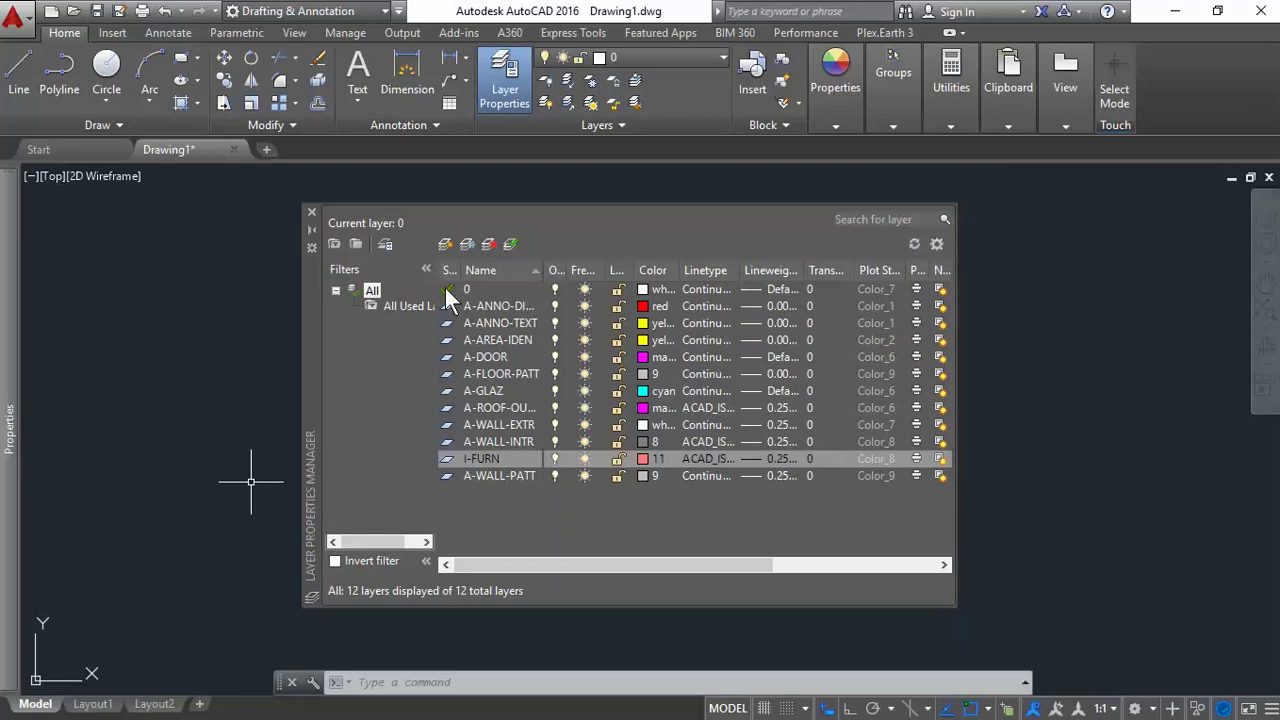
Step: Create two new layers named I-FURN-CASE and I-FURN-CHAIR
click(445, 244)
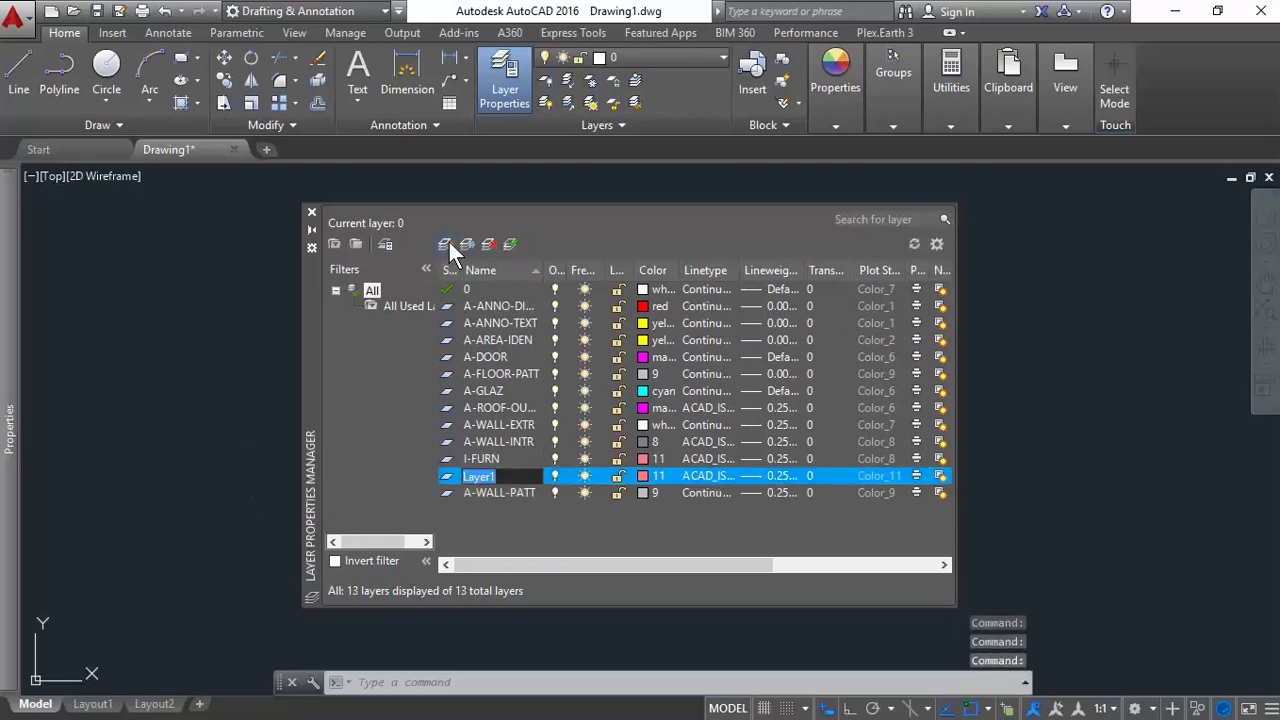
text(I-FURN-)
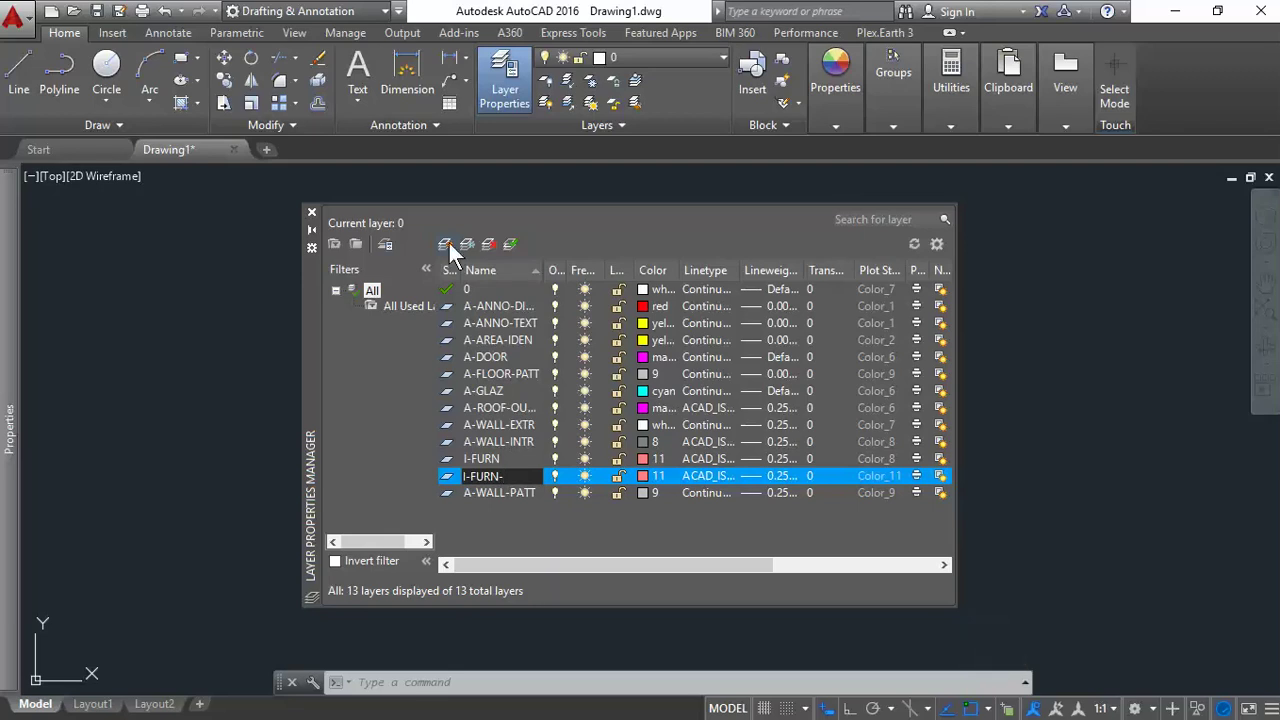
text(CASE)
key(Return)
click(457, 248)
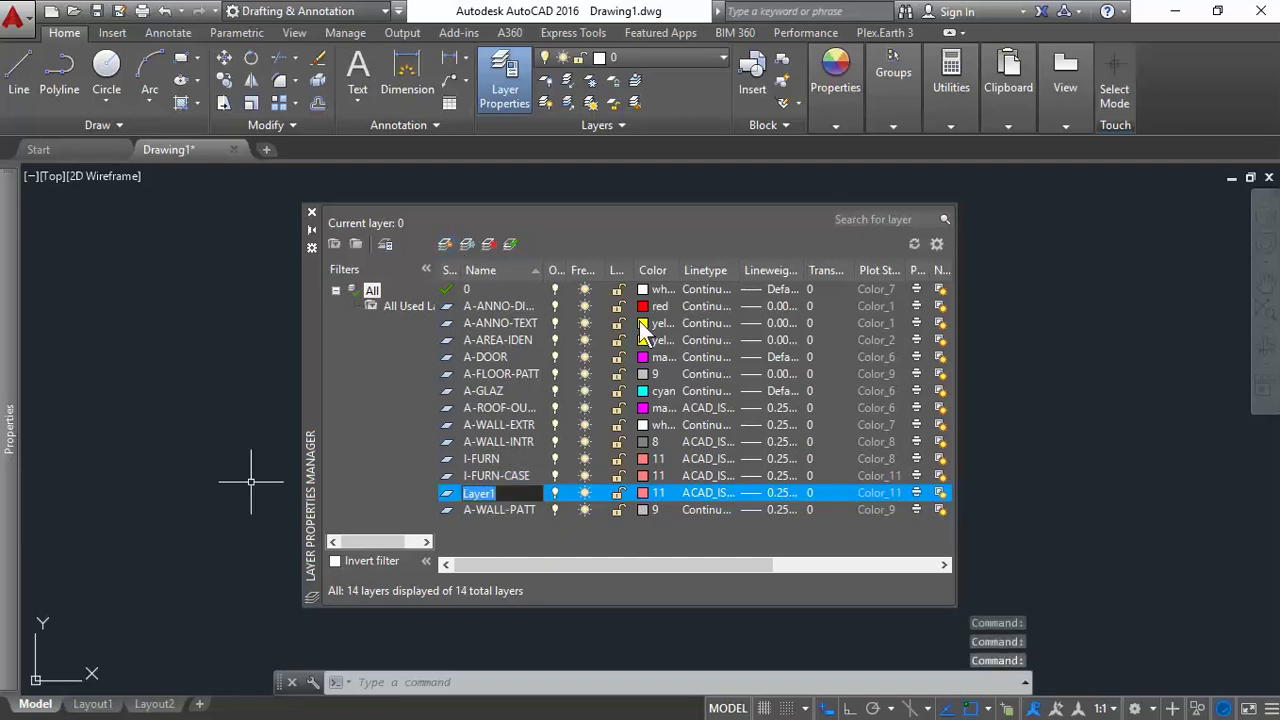
text(I-)
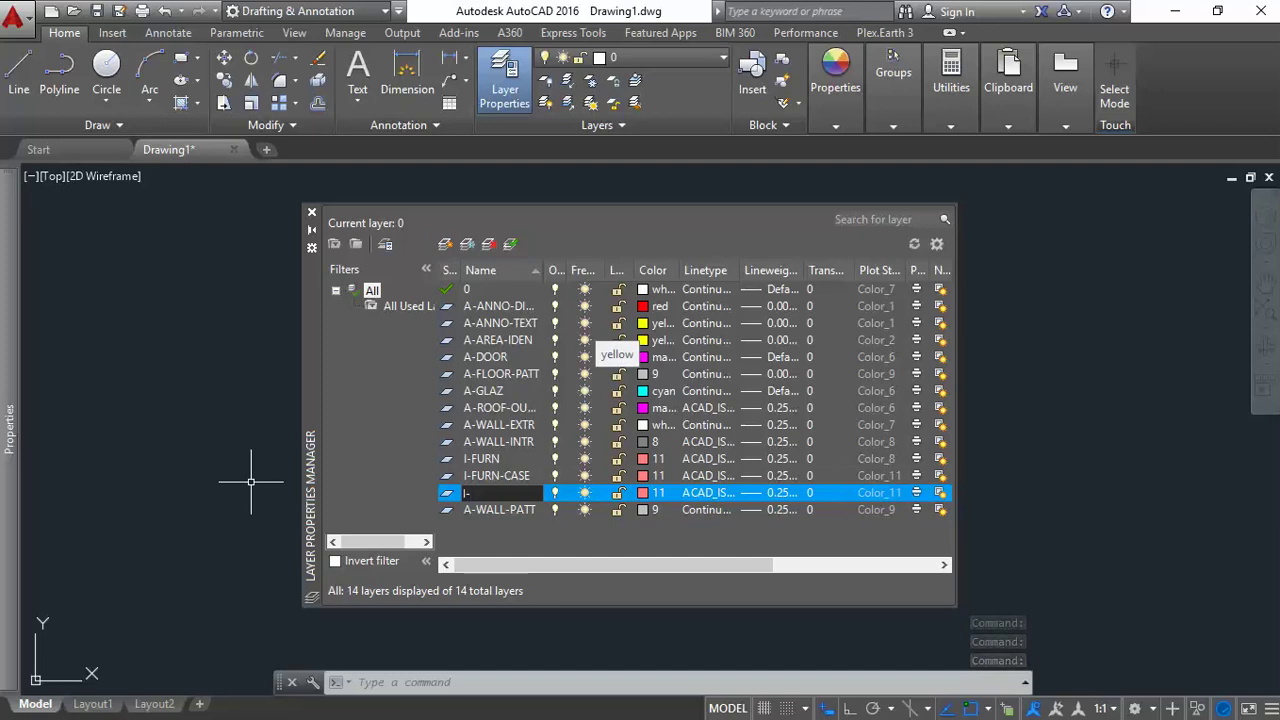
text(FUR)
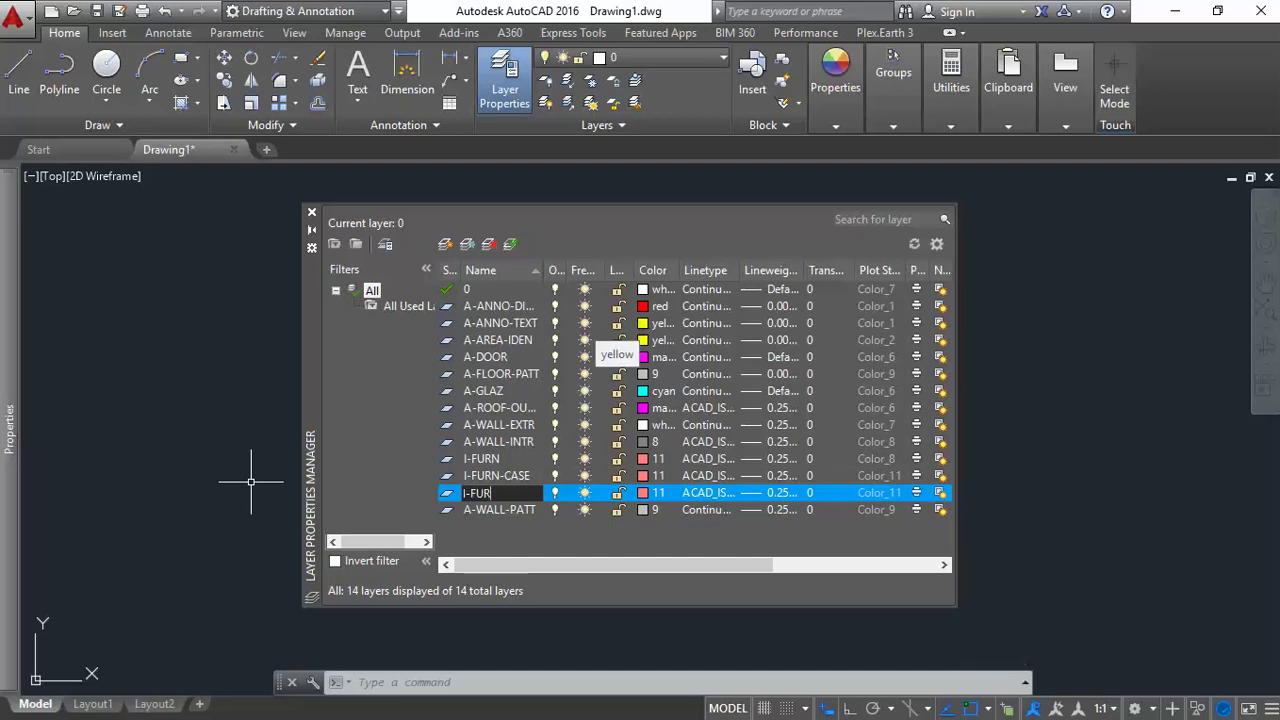
text(N-CHAIR)
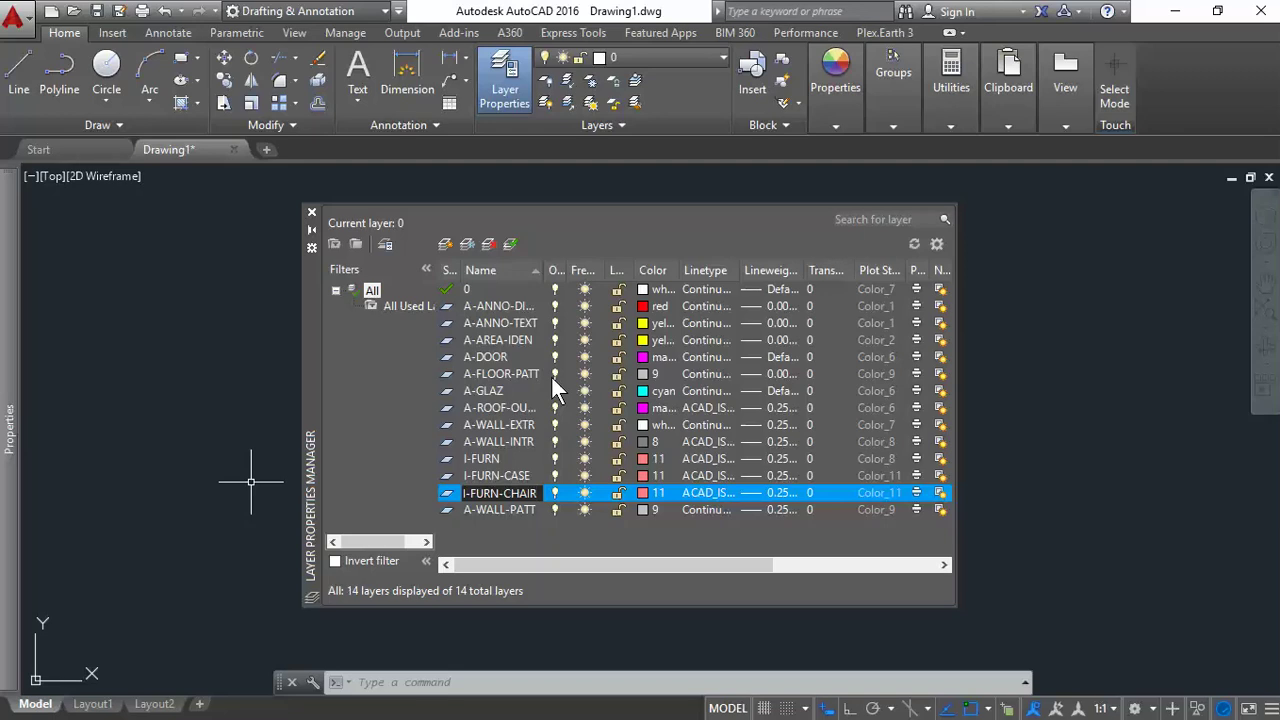
Step: Create a new layer named P-FIXT
click(446, 244)
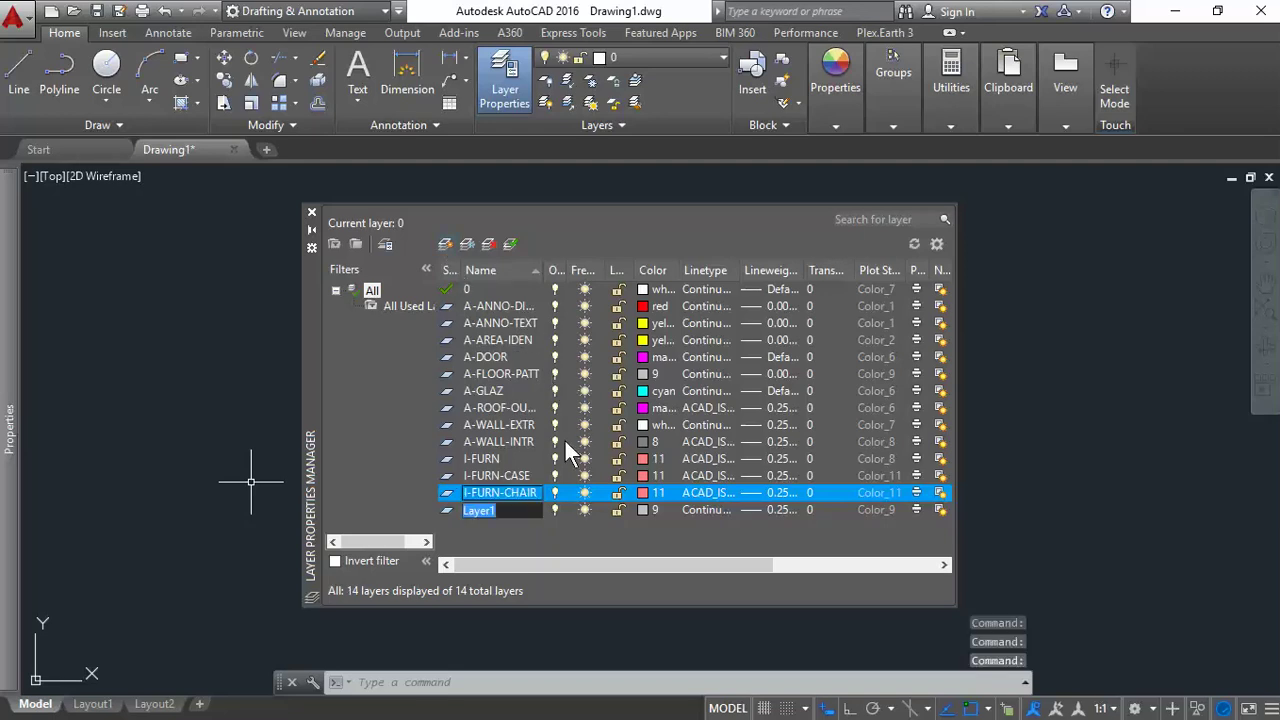
text(P-)
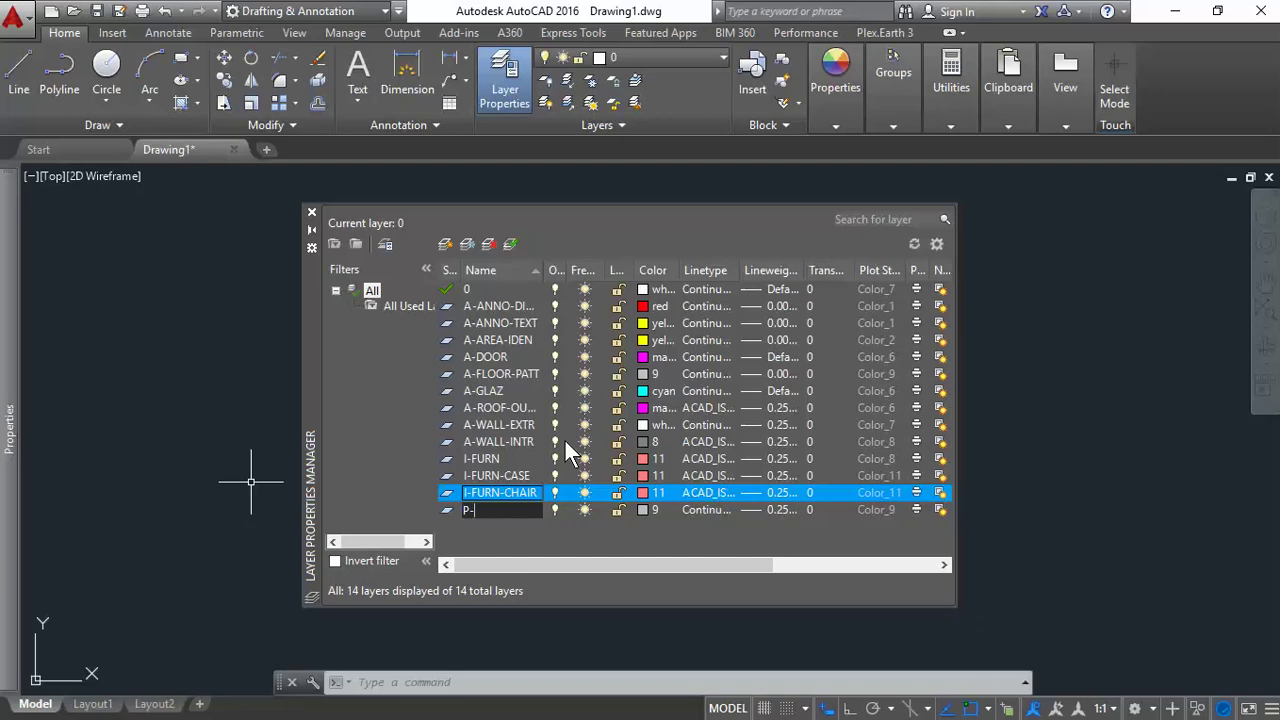
text(FIXT)
key(Return)
Step: Set the P-FIXT layer colour to green
click(642, 521)
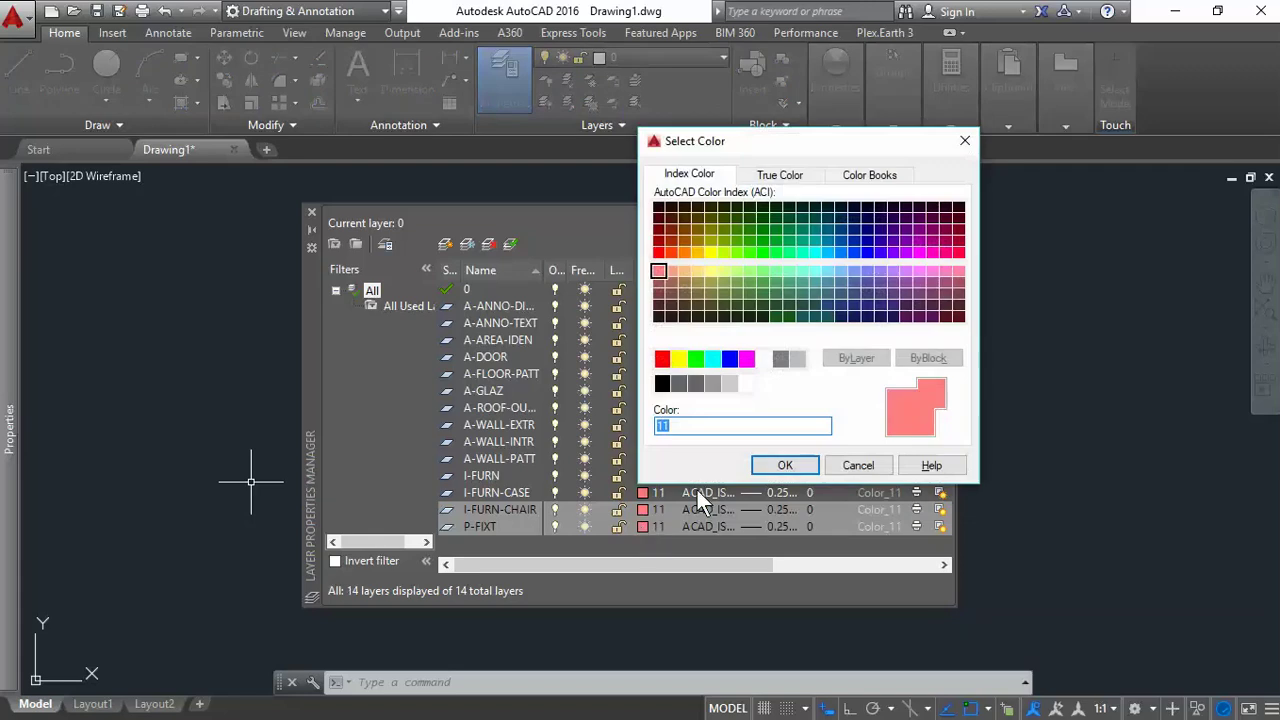
click(858, 466)
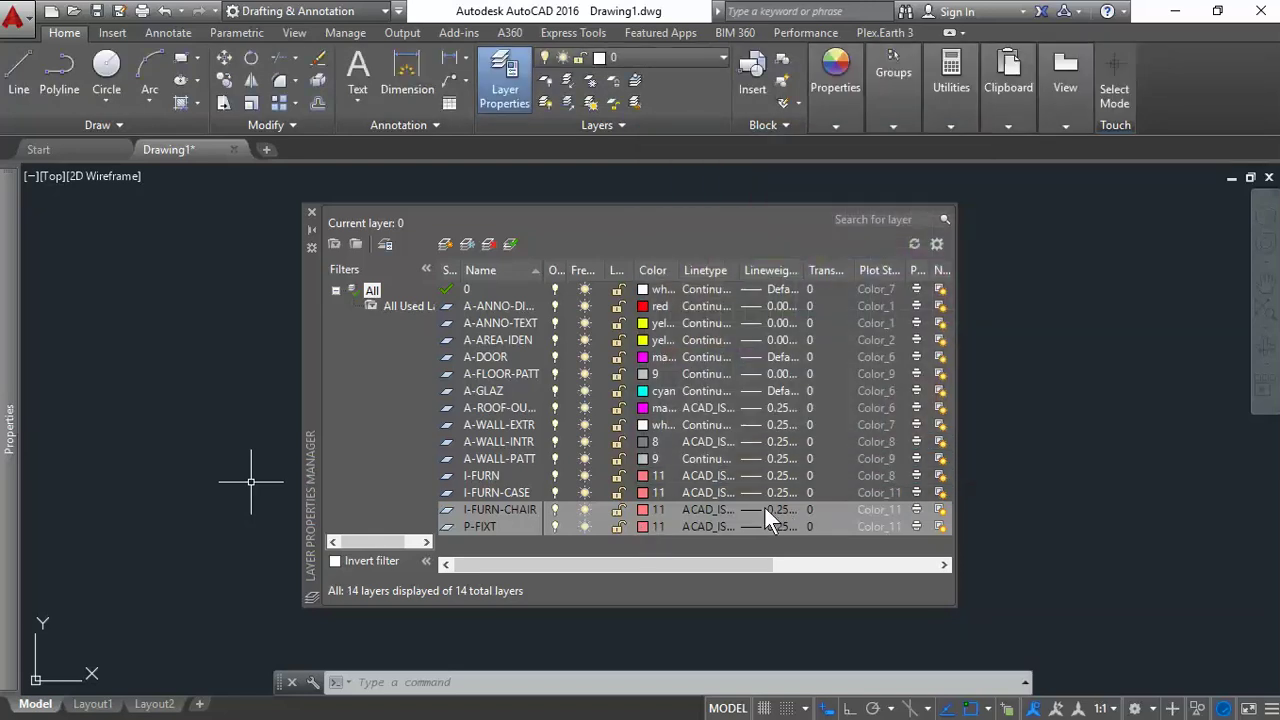
click(644, 529)
click(855, 466)
double_click(481, 526)
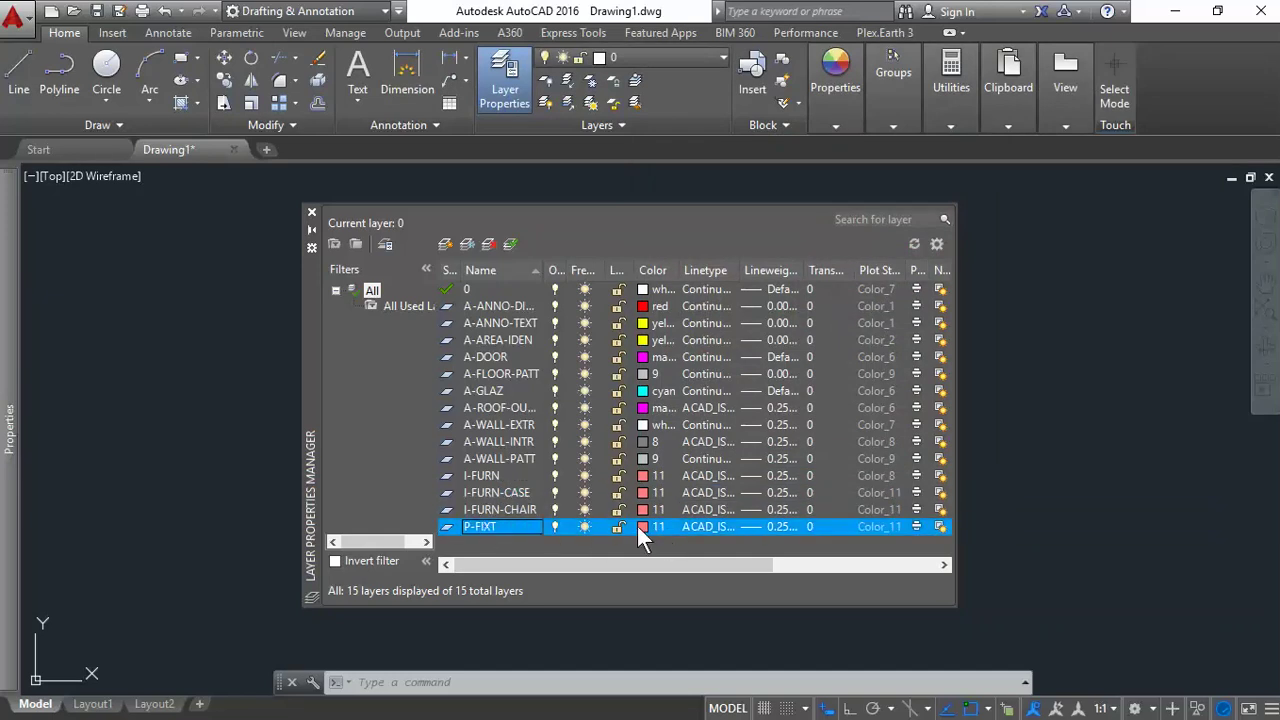
click(641, 526)
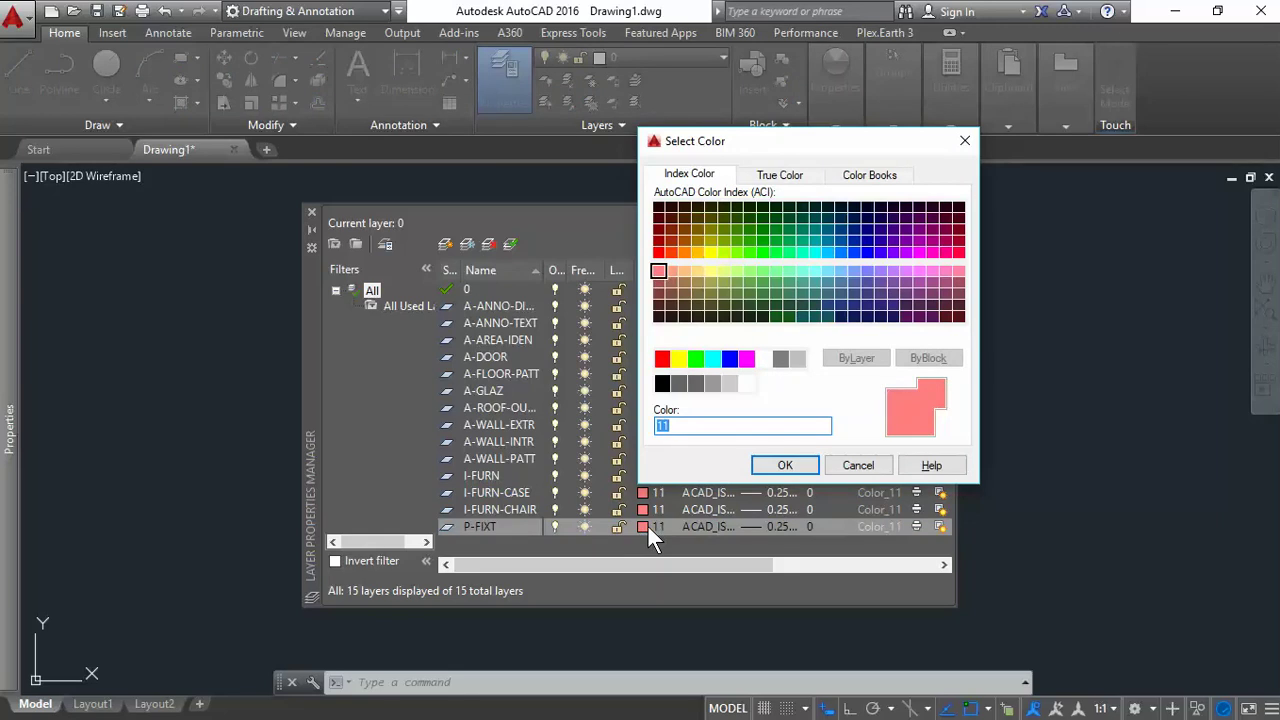
click(695, 358)
click(785, 465)
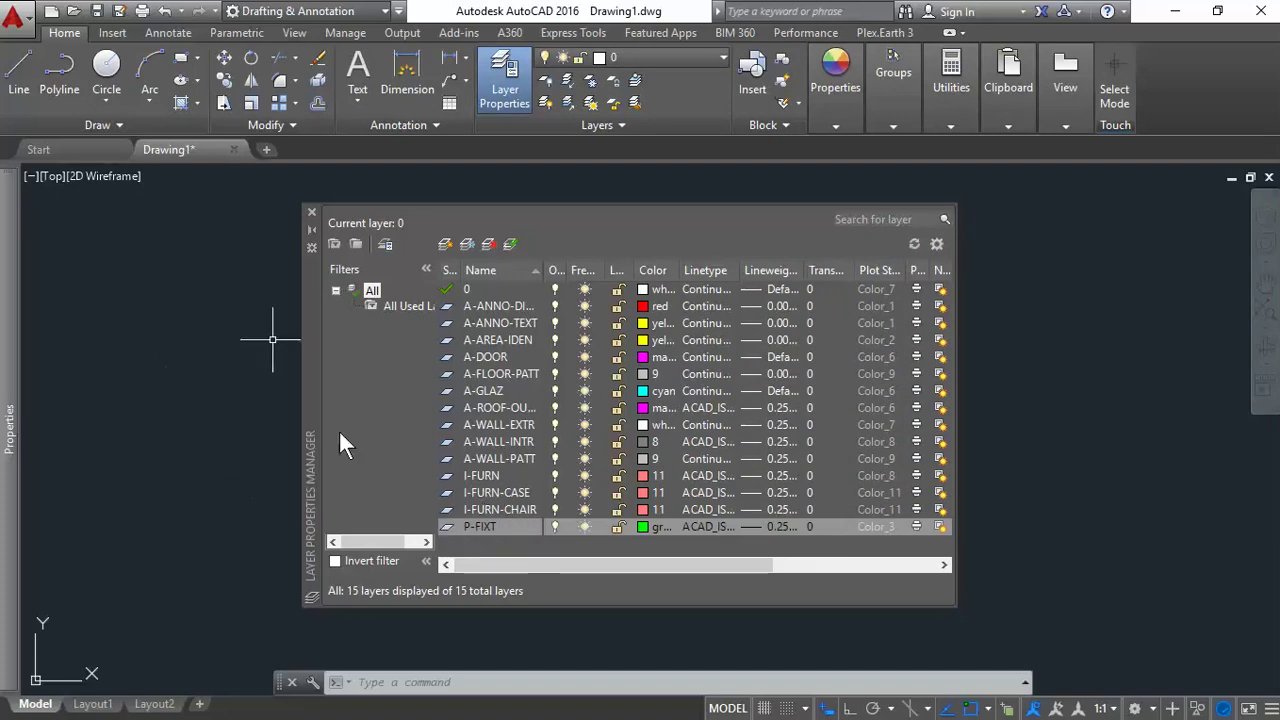
Step: Add a new layer named S-COL with colour yellow
click(447, 245)
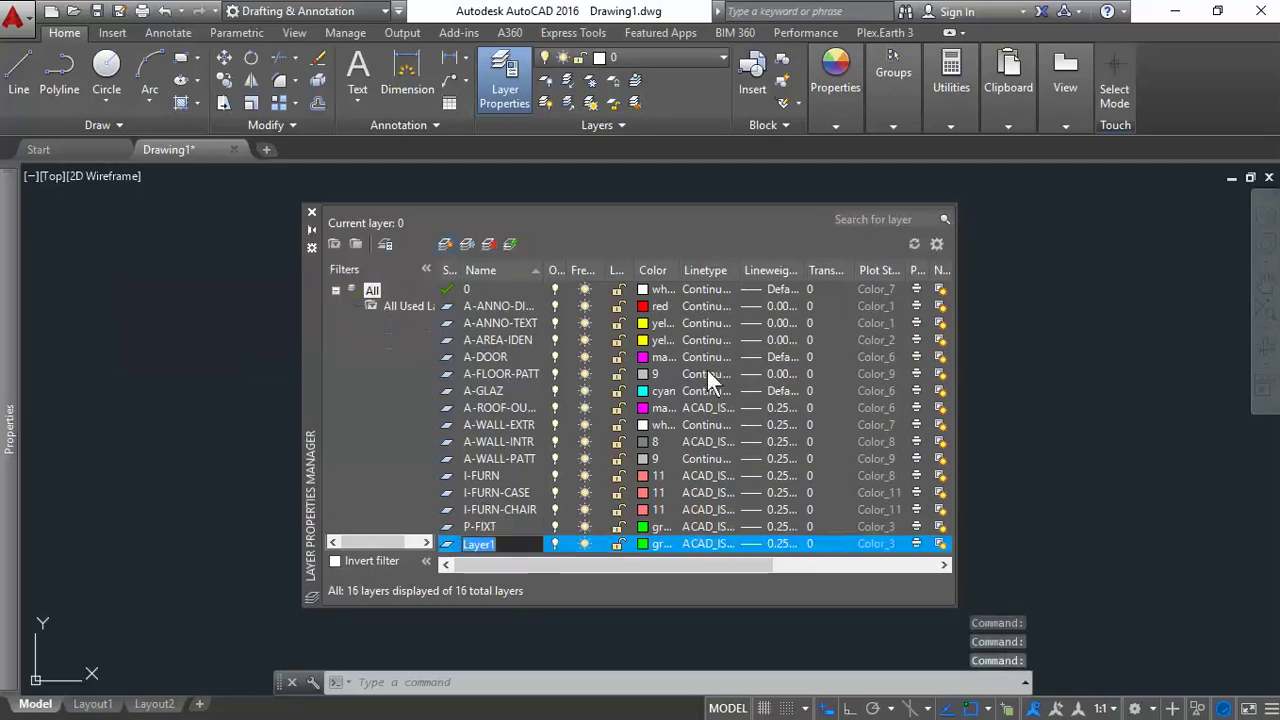
text(S-COL)
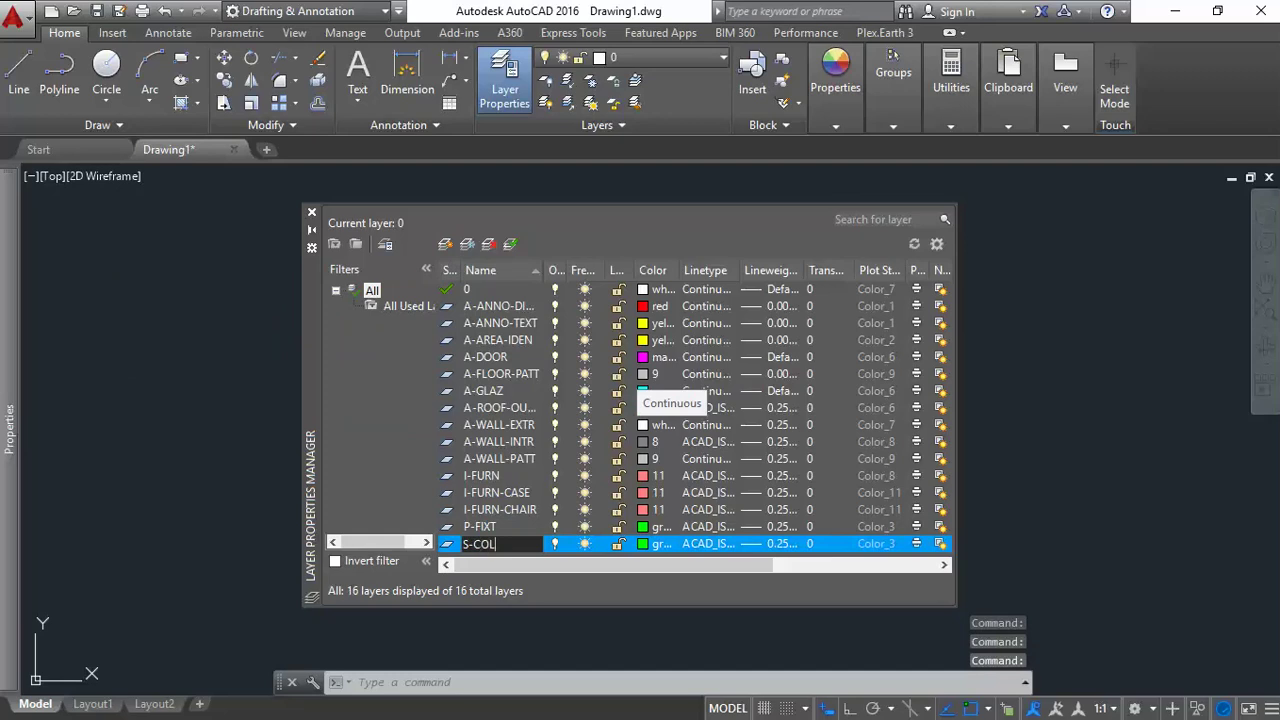
key(Return)
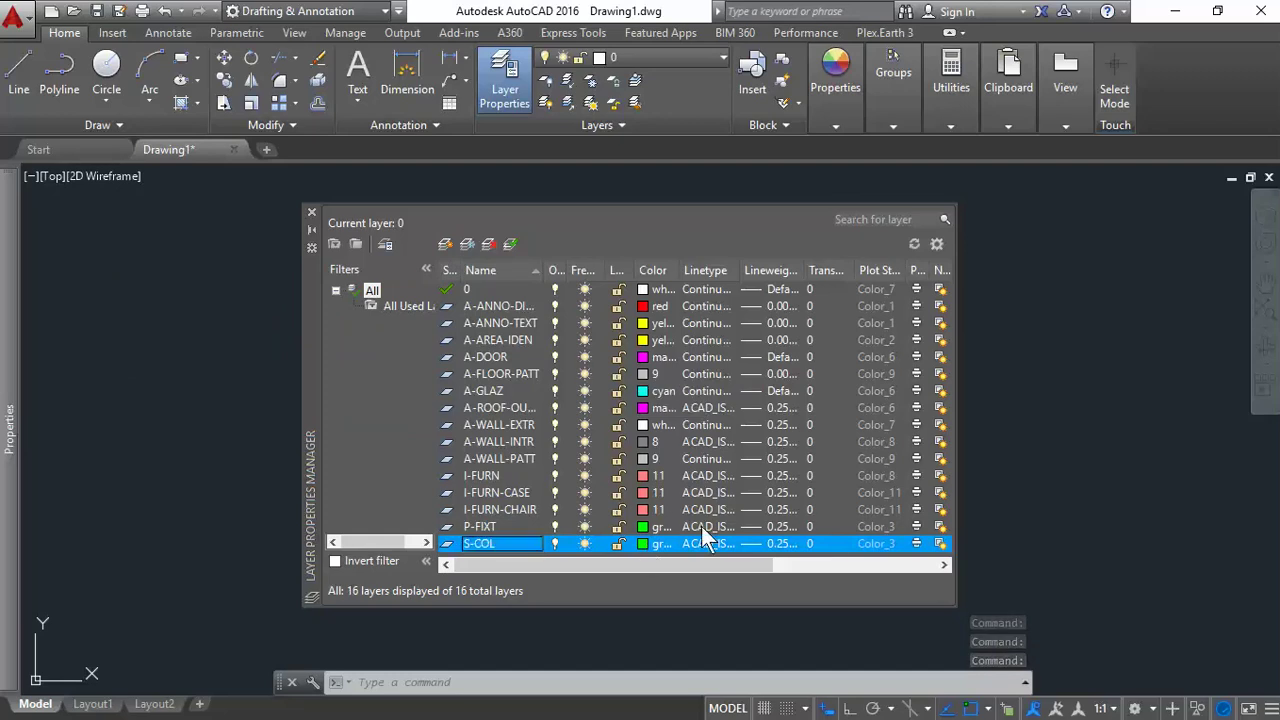
click(652, 543)
click(679, 358)
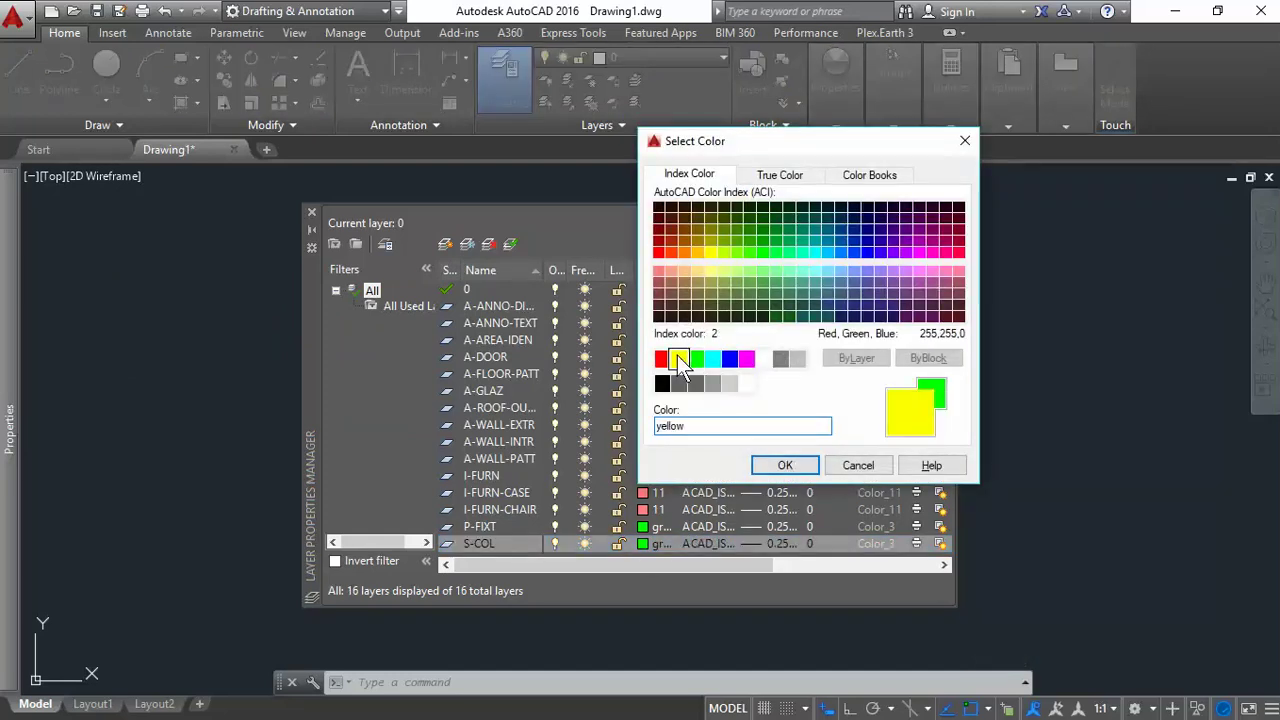
click(783, 466)
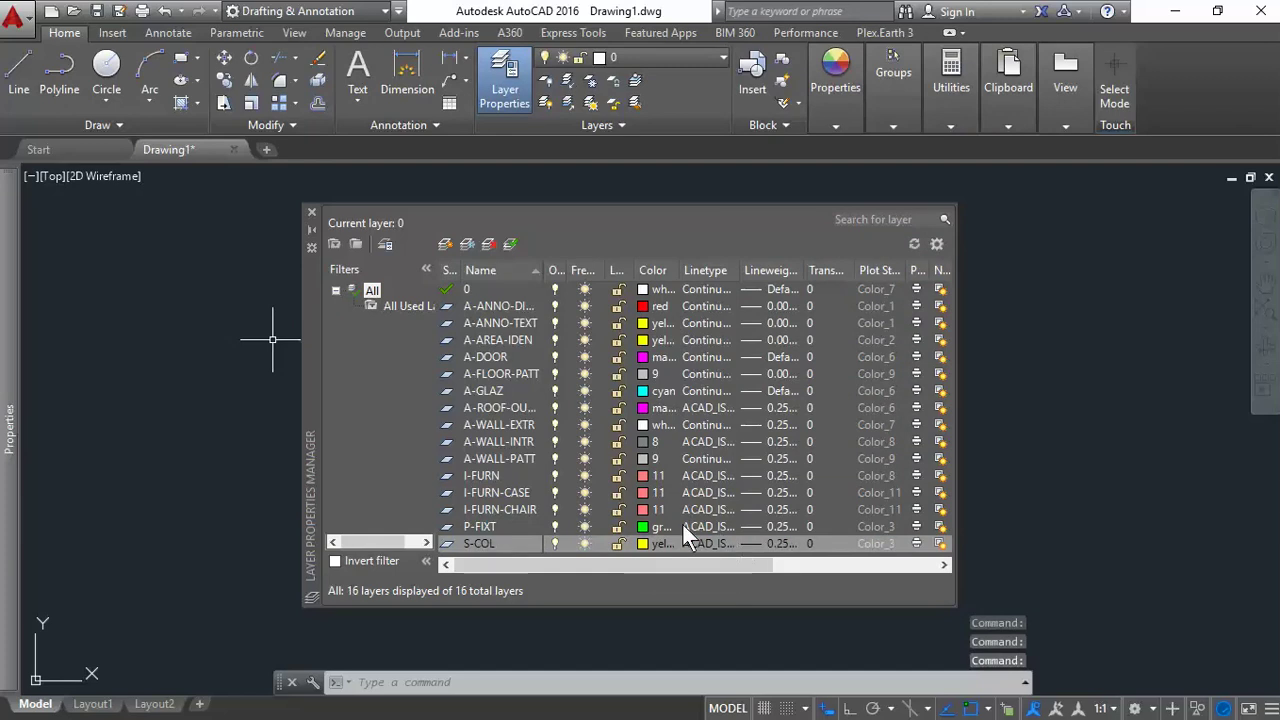
Step: Set the I-FURN-CASE and I-FURN-CHAIR lineweights to 0.00 mm
click(762, 493)
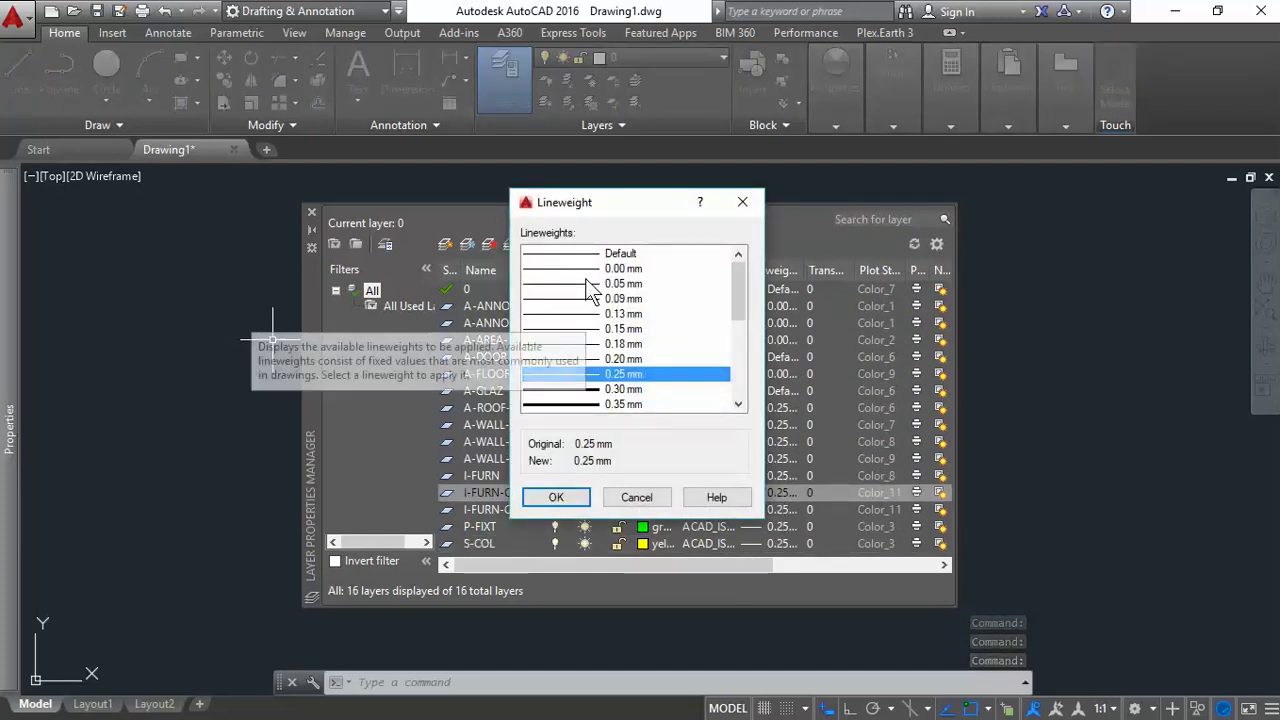
click(588, 270)
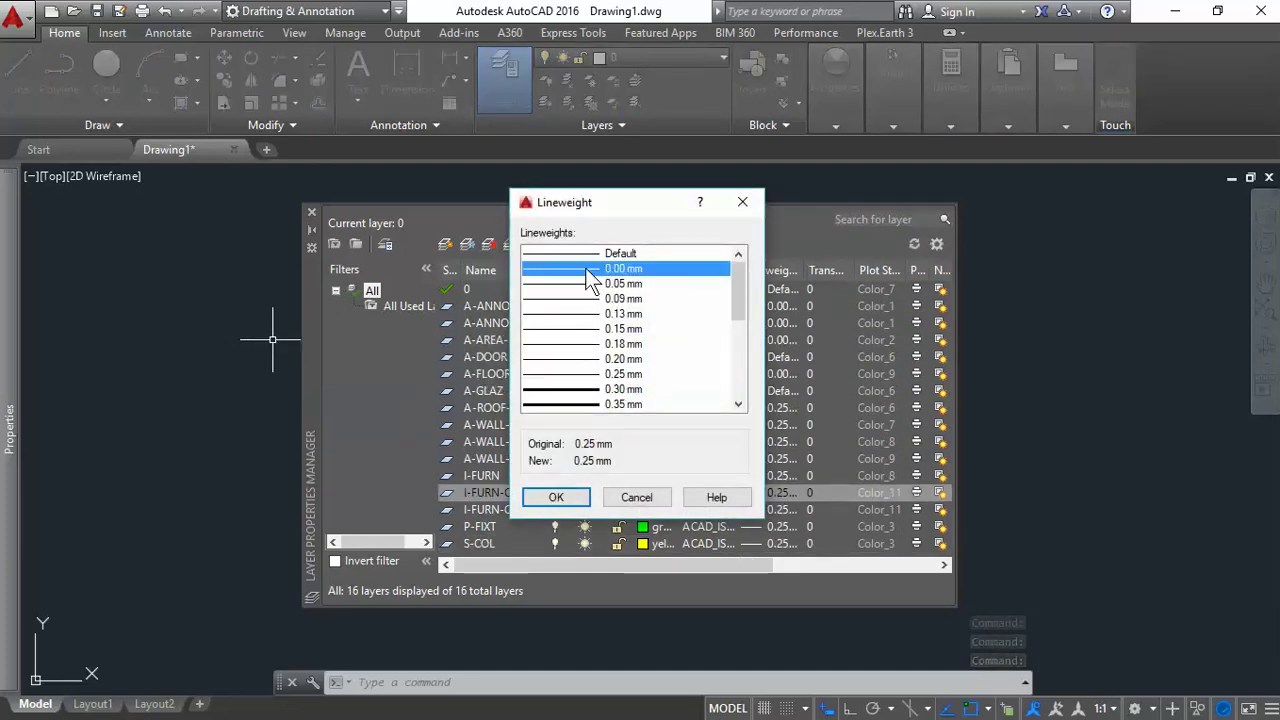
click(566, 500)
click(753, 508)
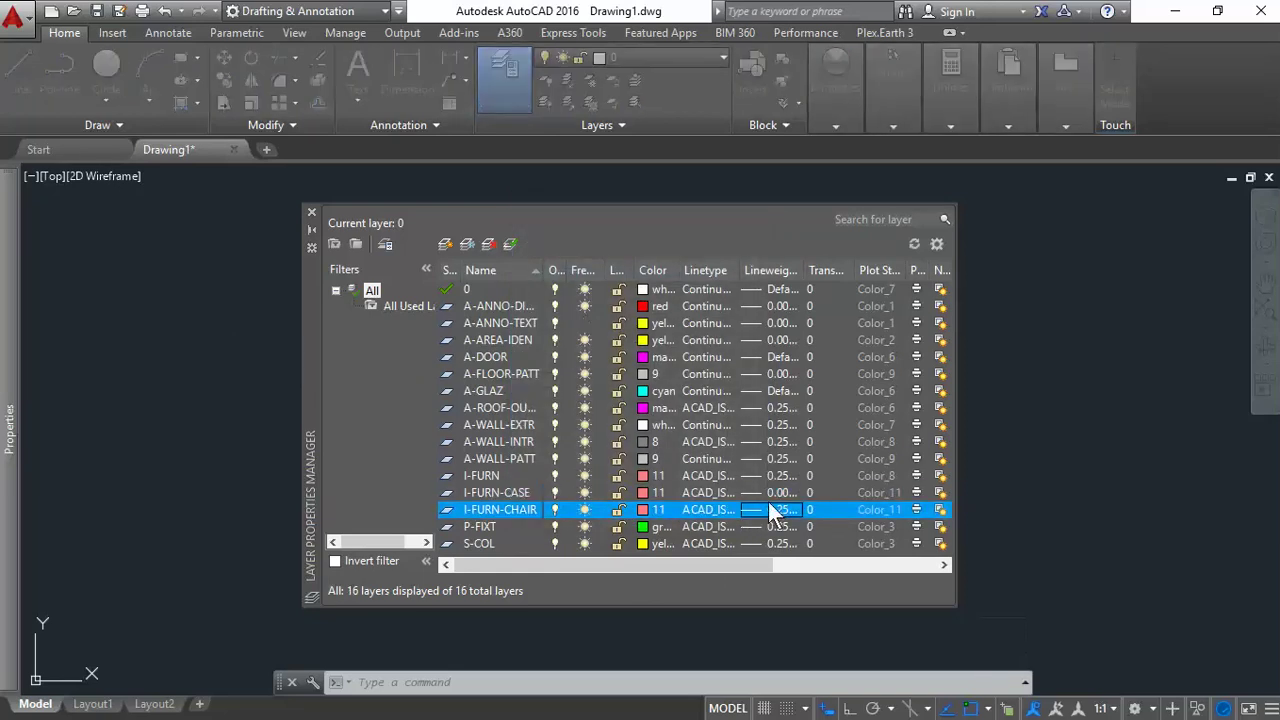
click(757, 508)
click(549, 272)
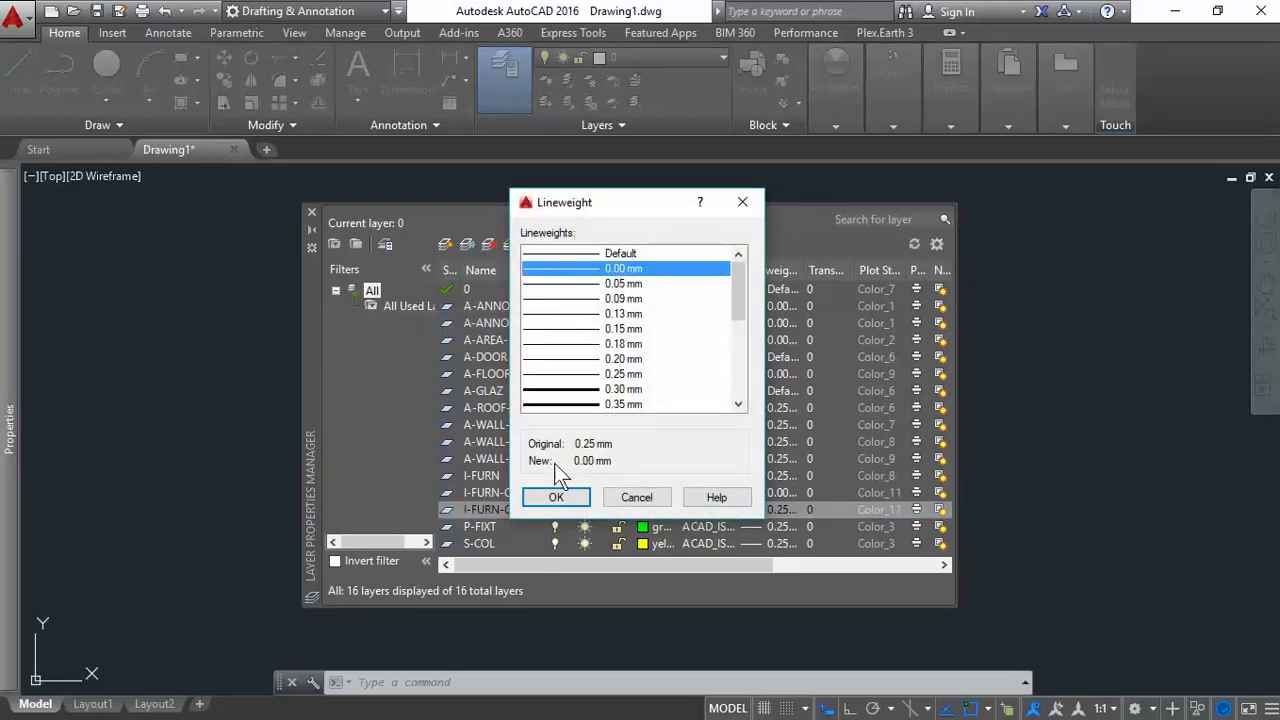
click(556, 497)
Step: Set the P-FIXT and S-COL lineweights to 0.00 mm
click(764, 527)
click(765, 528)
click(550, 270)
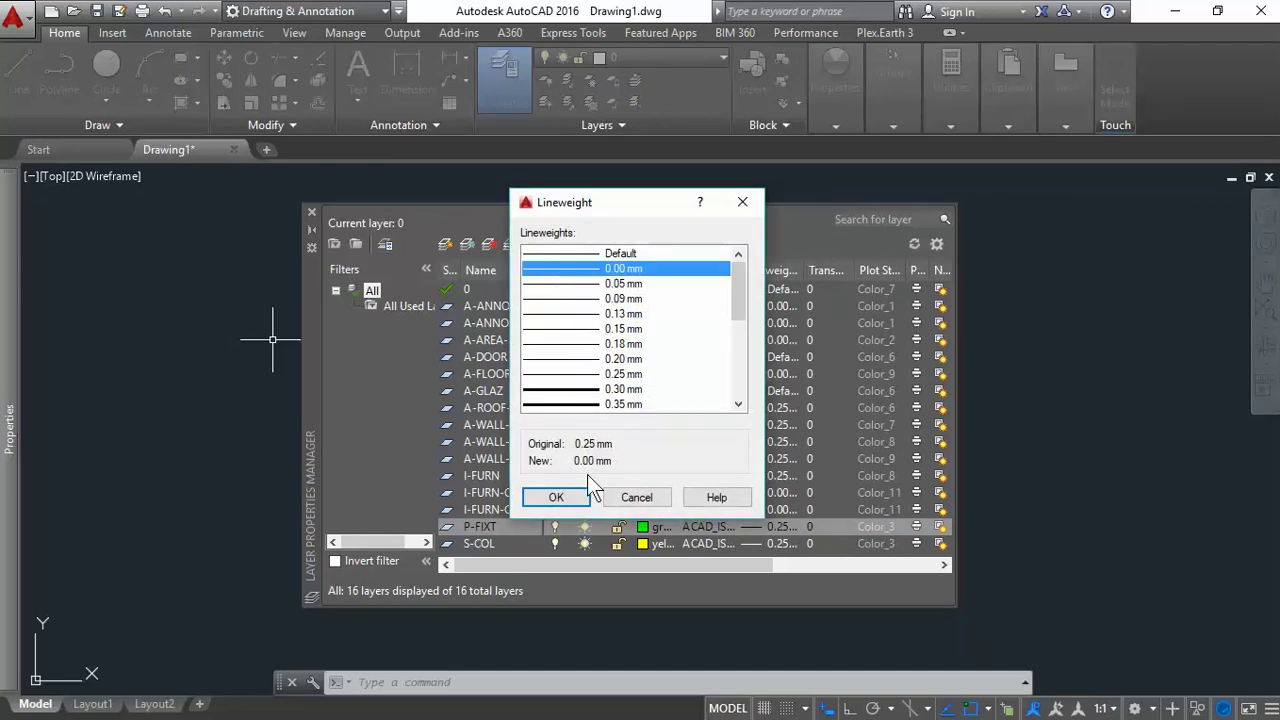
click(556, 497)
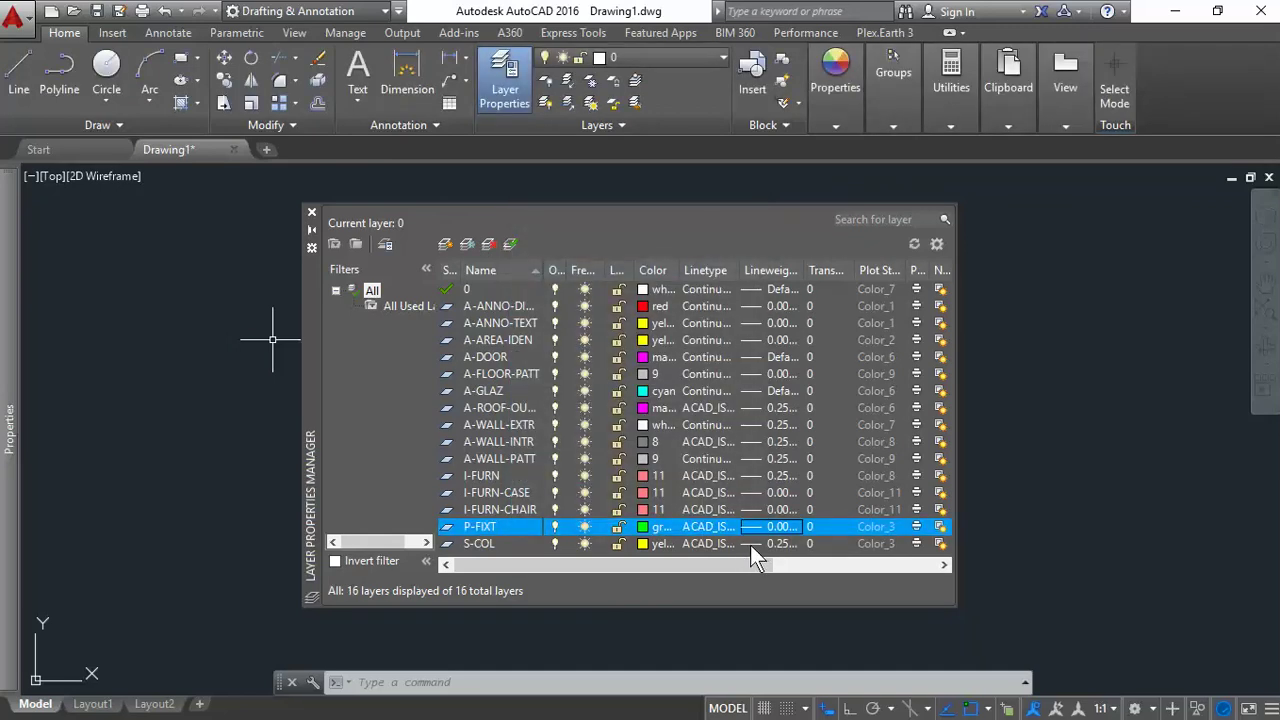
click(752, 543)
click(558, 269)
click(570, 497)
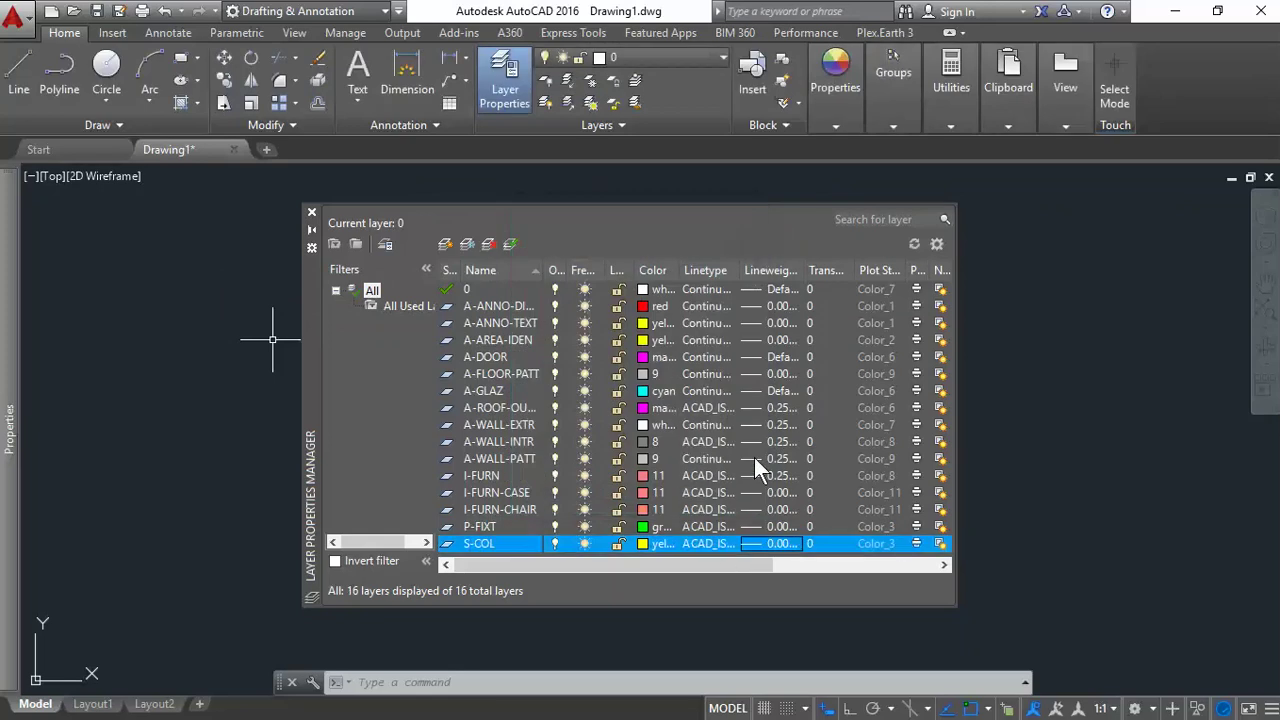